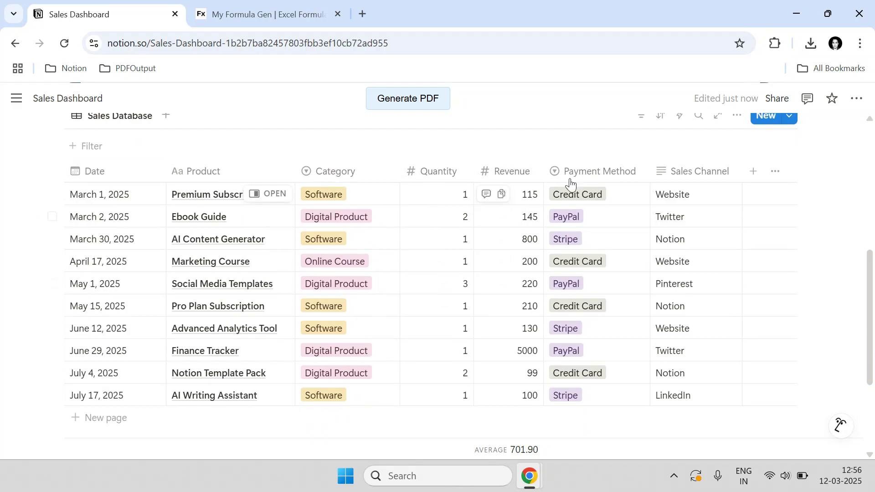
Examine the Sales Database rows and the average calculation under the Revenue column.
scroll(631, 362, "down", 2)
scroll(624, 359, "up", 2)
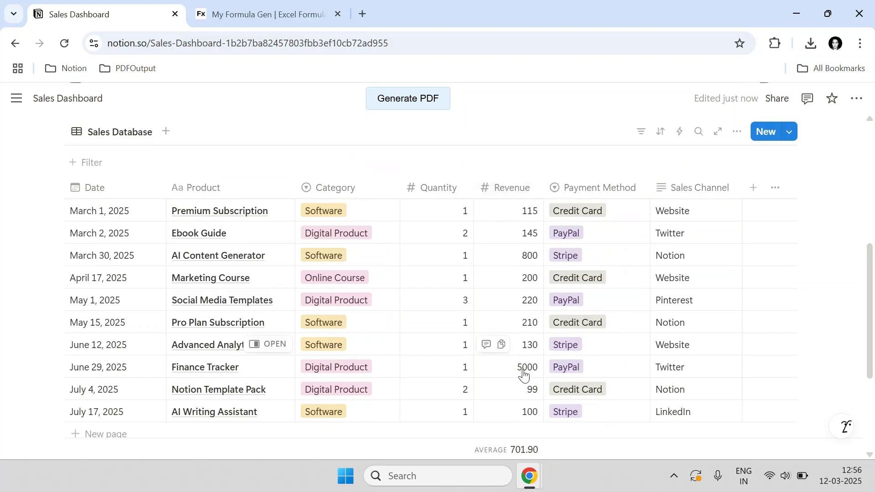
scroll(532, 302, "up", 5)
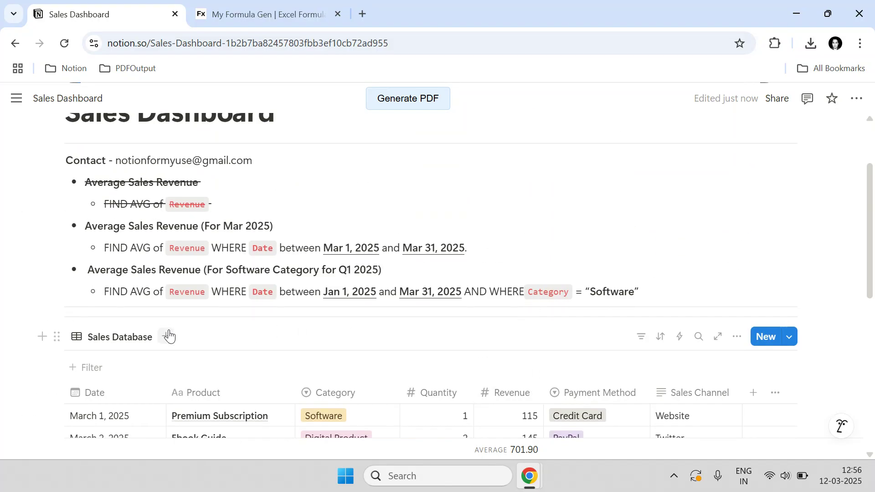
scroll(250, 334, "down", 5)
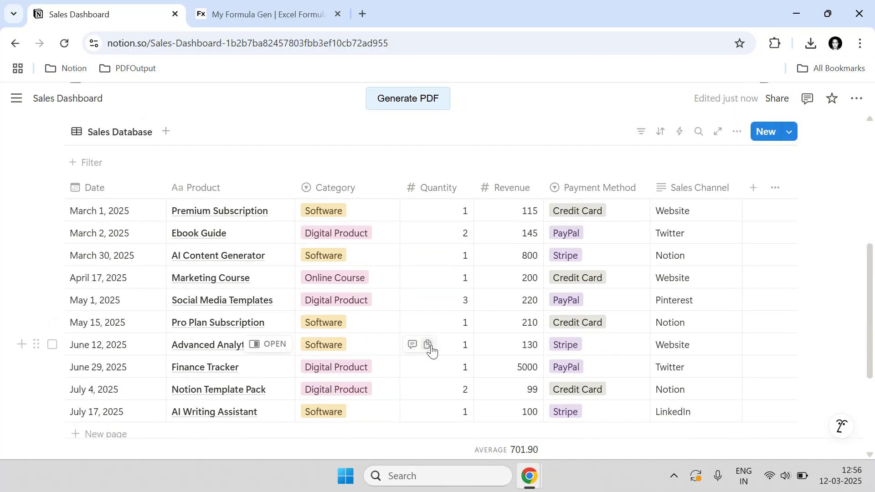
scroll(526, 407, "down", 3)
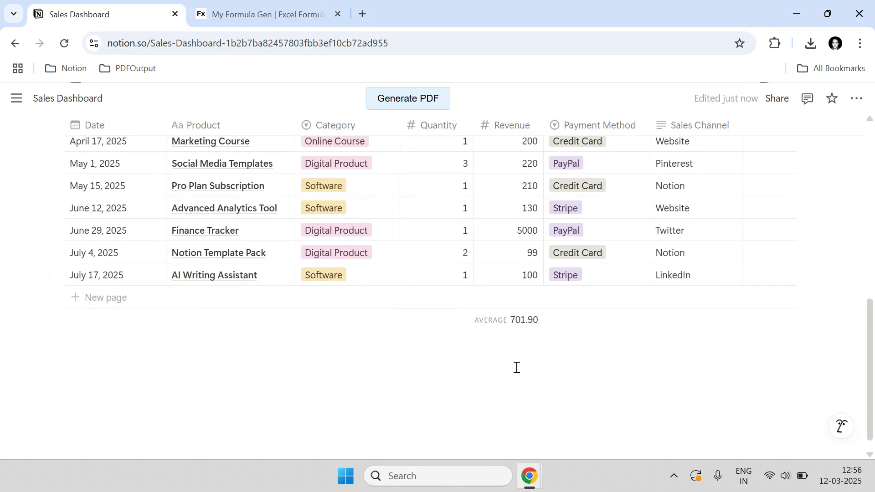
scroll(515, 371, "up", 2)
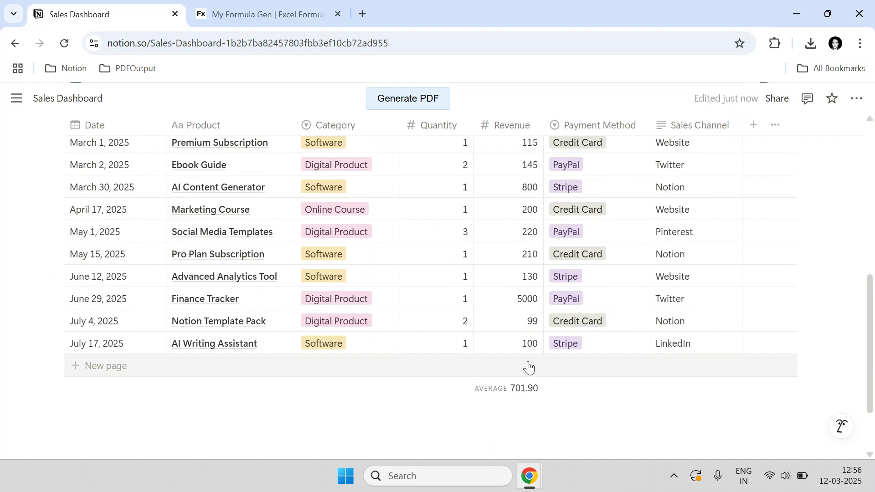
left_click(518, 394)
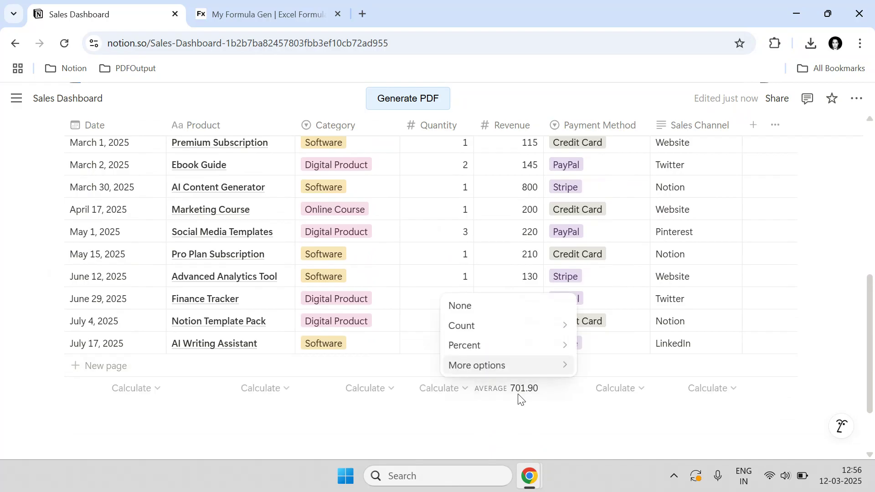
left_click(518, 394)
scroll(511, 391, "up", 5)
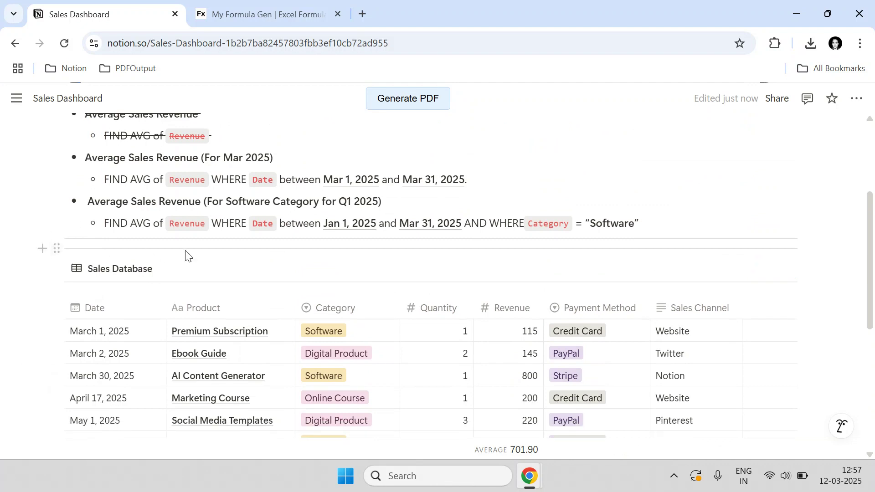
Remove the strikethrough from the first Average Sales Revenue bullet and its FIND AVG of Revenue sub-bullet.
scroll(227, 245, "up", 2)
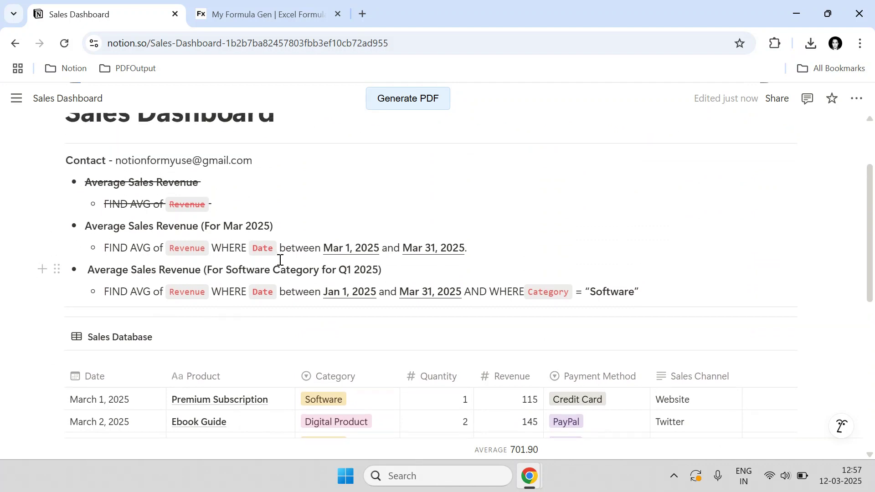
left_click_drag(237, 206, 86, 182)
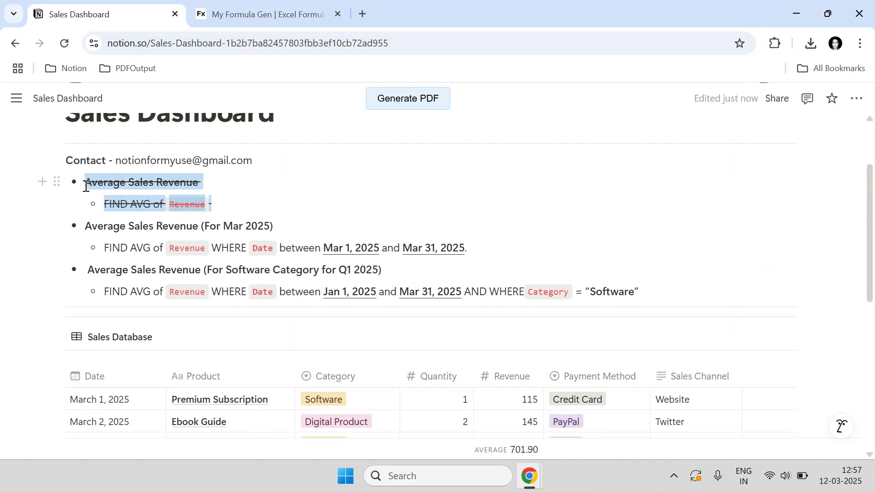
left_click(373, 153)
left_click(295, 248)
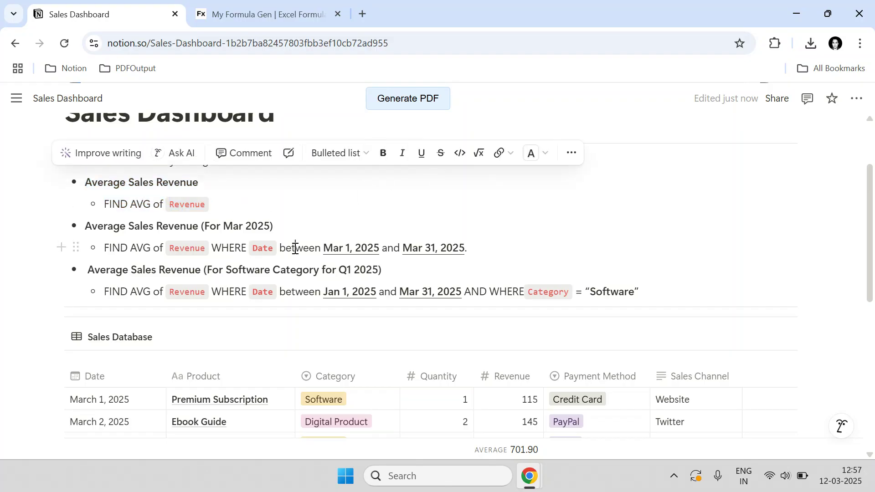
Review the Average Sales Revenue (For Mar 2025) requirement against the dates in the Sales Database.
left_click_drag(662, 297, 196, 187)
left_click(223, 227)
scroll(429, 295, "down", 3)
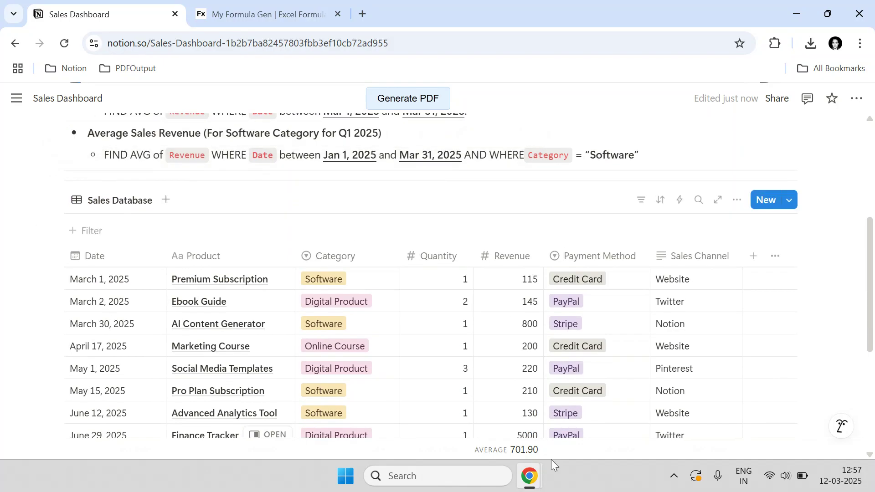
scroll(430, 399, "up", 5)
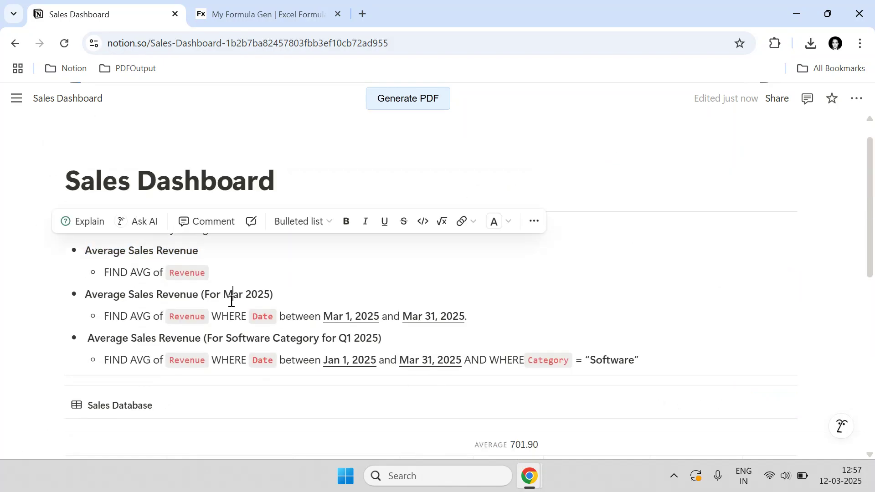
left_click_drag(87, 294, 277, 295)
scroll(278, 296, "down", 6)
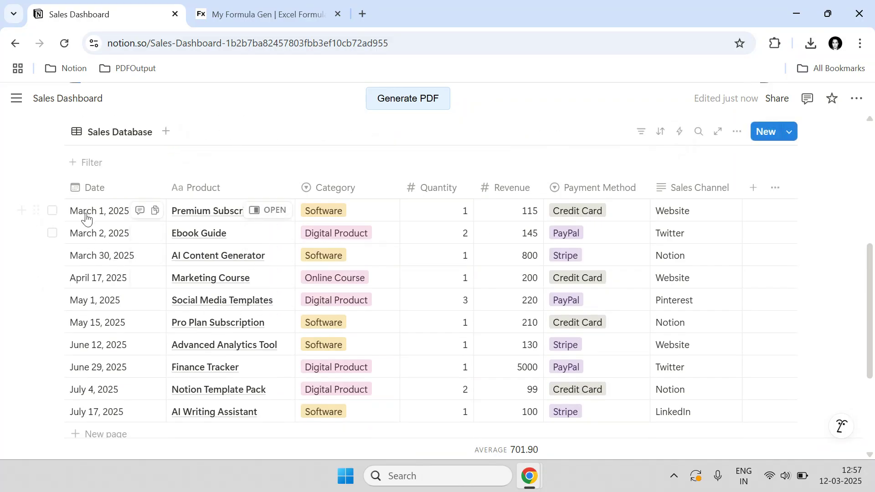
scroll(119, 218, "up", 5)
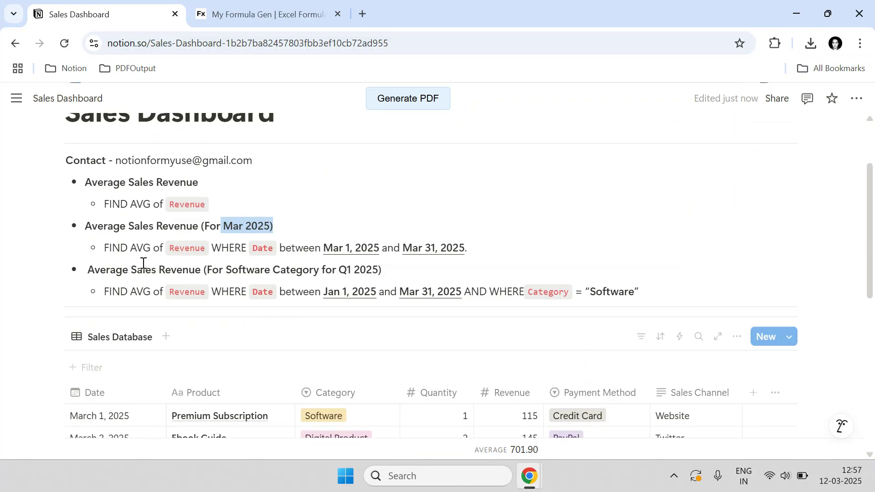
Review the Software Category for Q1 2025 average requirement against the Category and Date columns of the Sales Database.
left_click(129, 272)
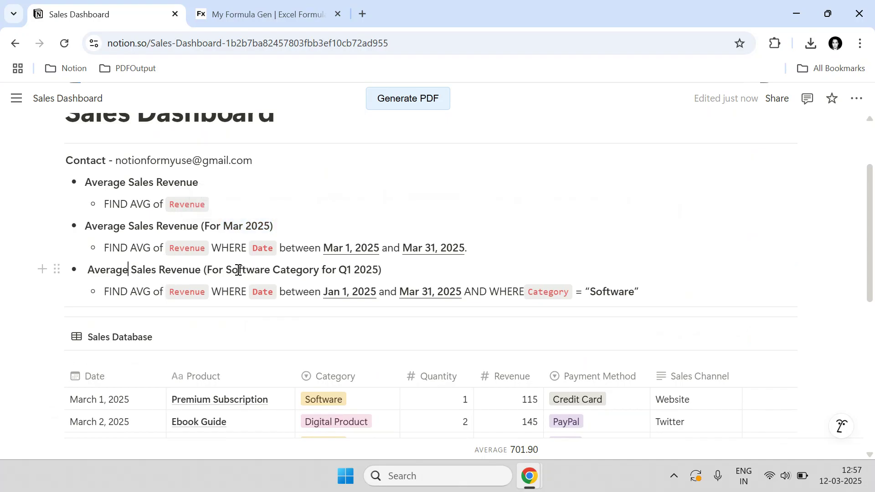
left_click_drag(233, 270, 312, 279)
scroll(342, 322, "down", 2)
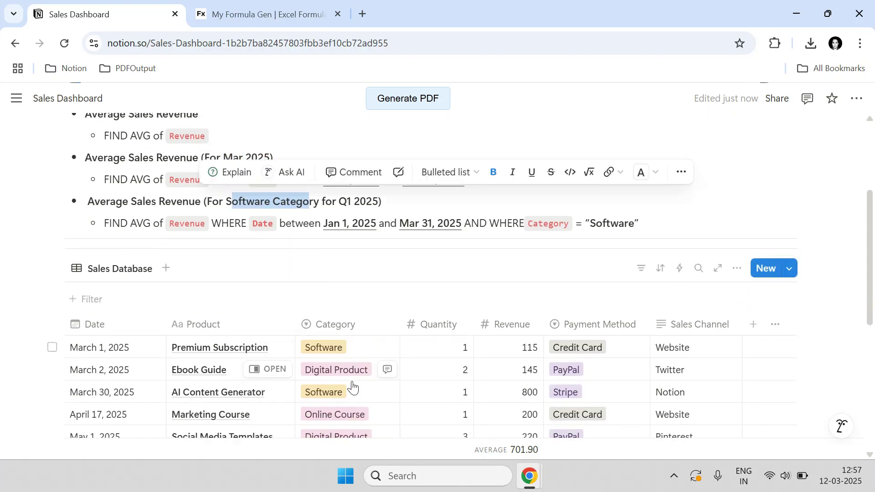
scroll(352, 387, "down", 5)
scroll(350, 338, "up", 3)
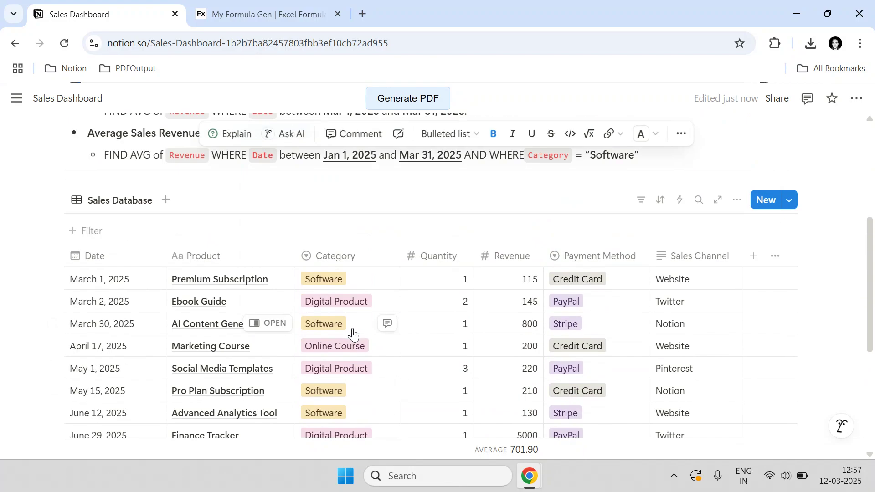
scroll(346, 279, "up", 2)
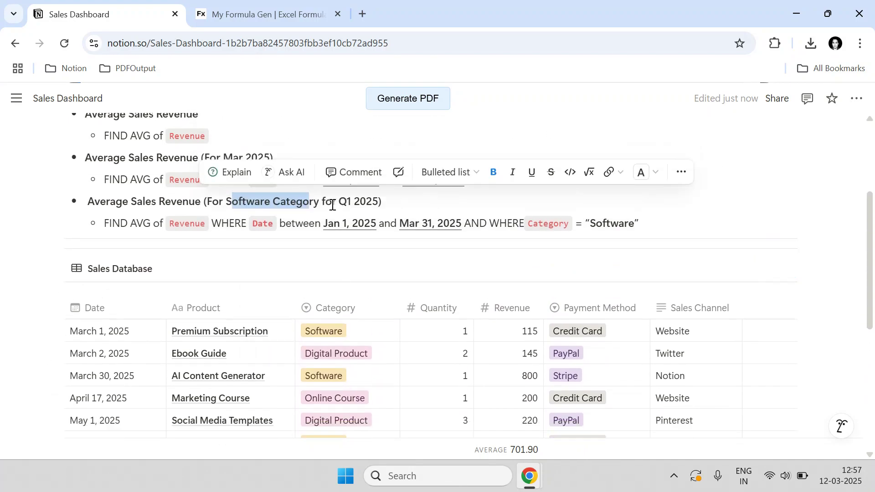
left_click_drag(341, 201, 390, 203)
scroll(297, 242, "down", 4)
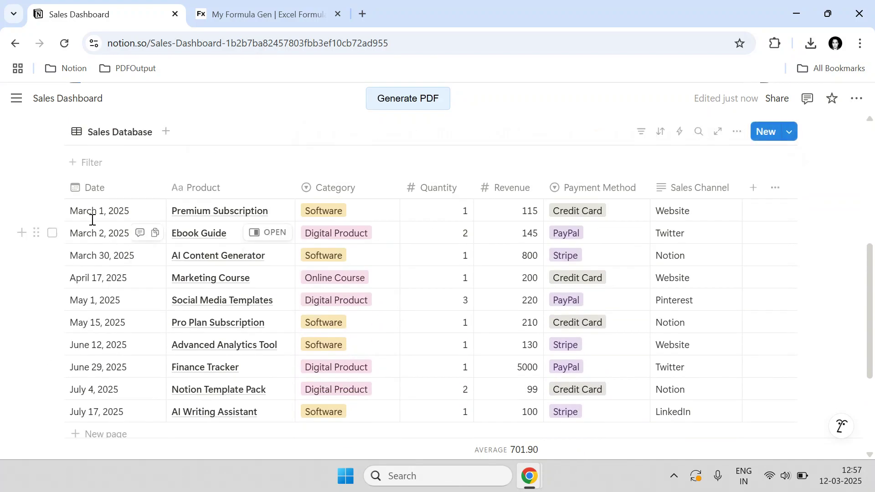
scroll(122, 264, "up", 2)
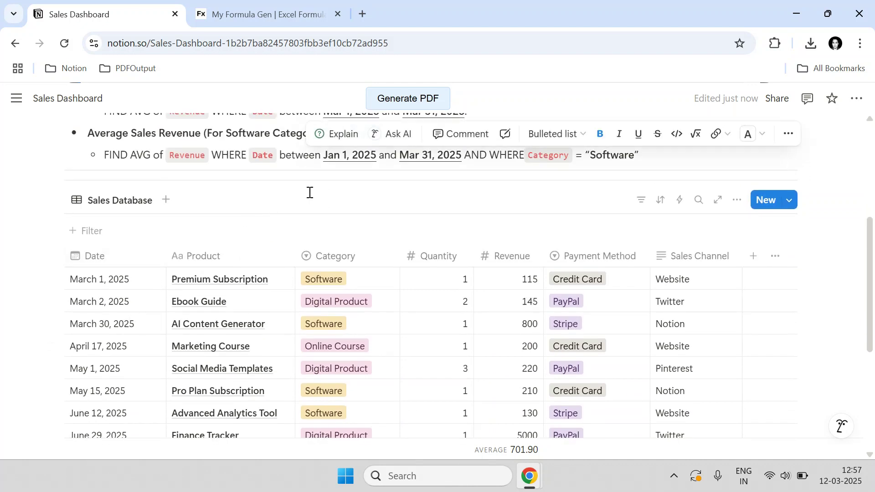
scroll(314, 203, "up", 2)
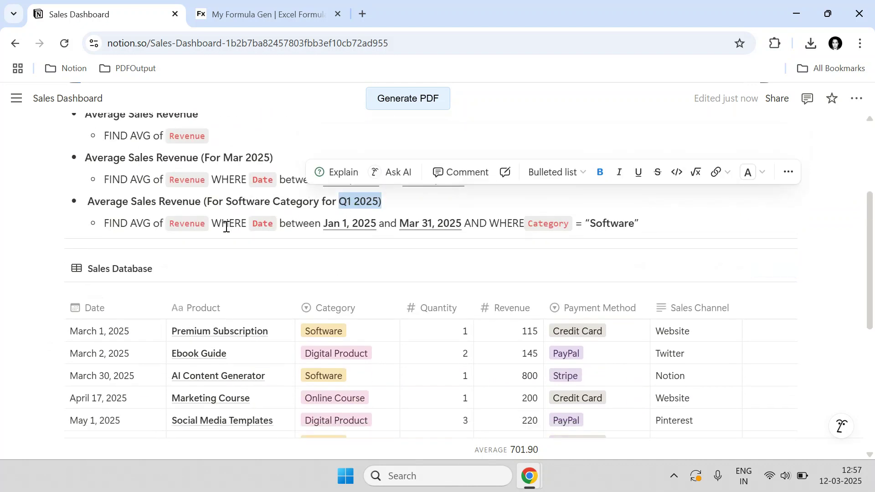
scroll(263, 211, "up", 2)
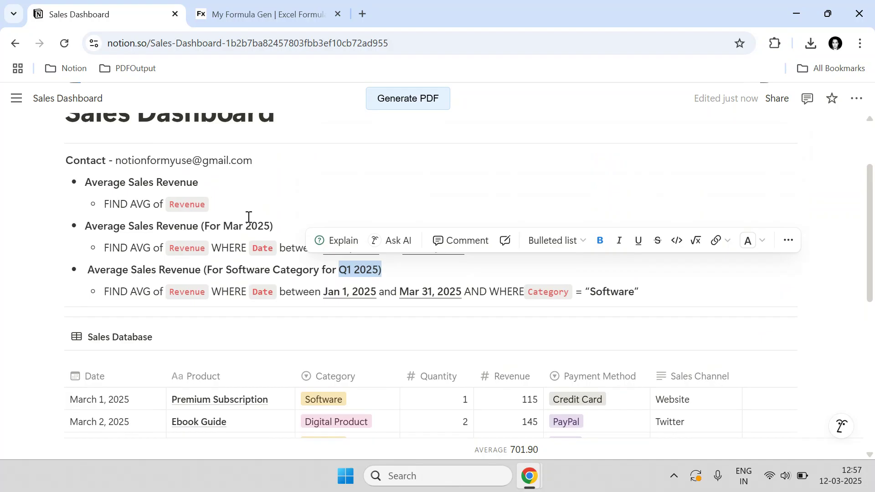
left_click(245, 226)
scroll(238, 287, "up", 2)
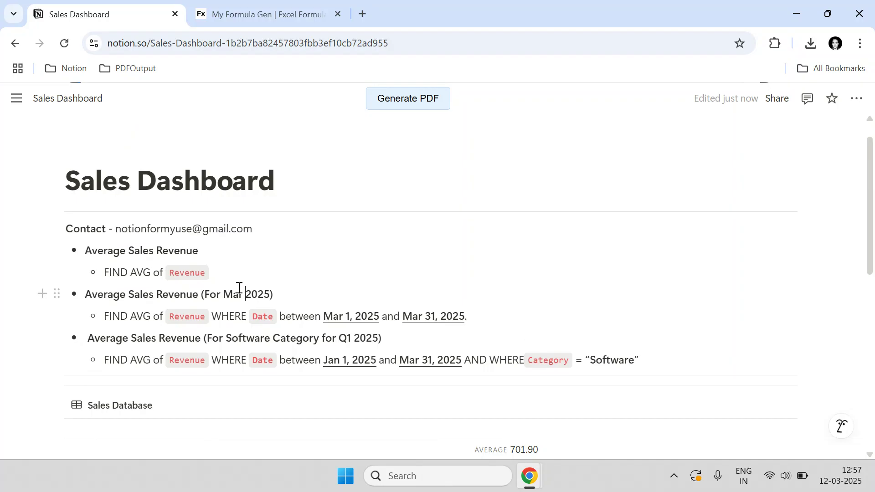
scroll(239, 288, "down", 7)
scroll(238, 290, "up", 10)
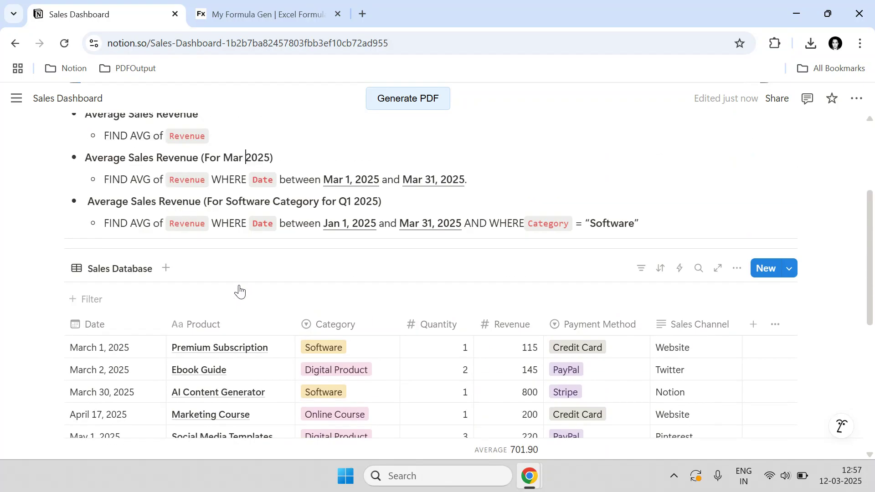
Switch to My Formula Gen and examine its Notion Database URL field, formula builder and result area.
left_click(288, 6)
scroll(254, 148, "up", 1)
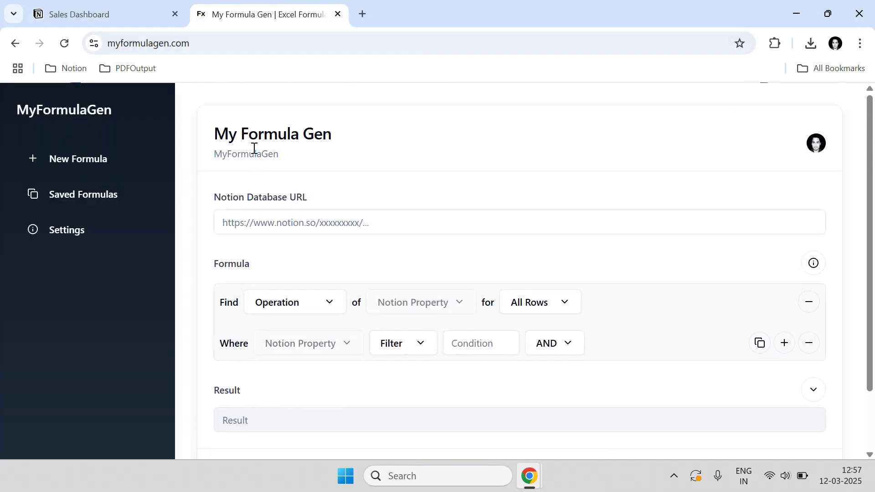
left_click_drag(342, 136, 216, 129)
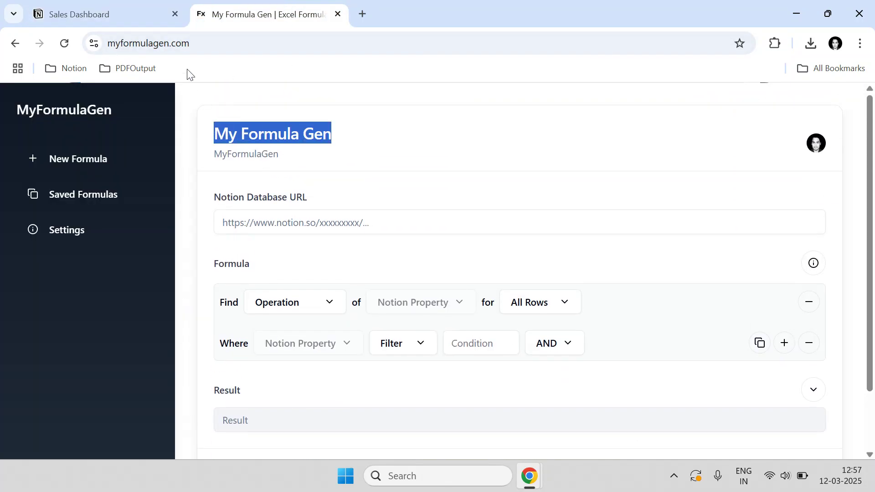
left_click_drag(191, 43, 83, 44)
left_click(338, 140)
left_click(305, 122)
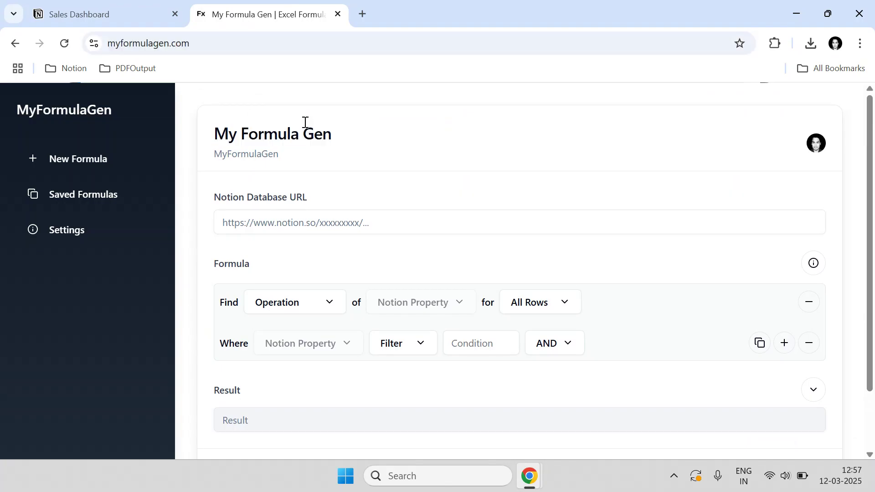
scroll(334, 158, "down", 2)
scroll(357, 180, "up", 2)
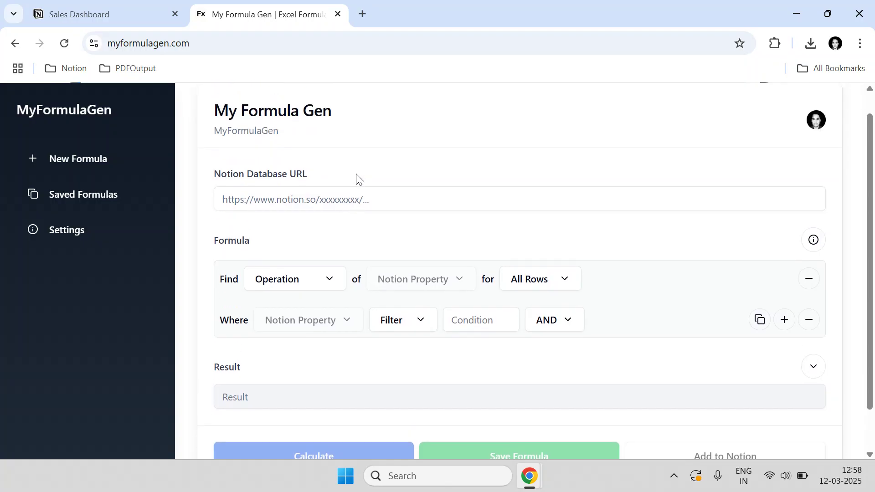
scroll(360, 177, "down", 2)
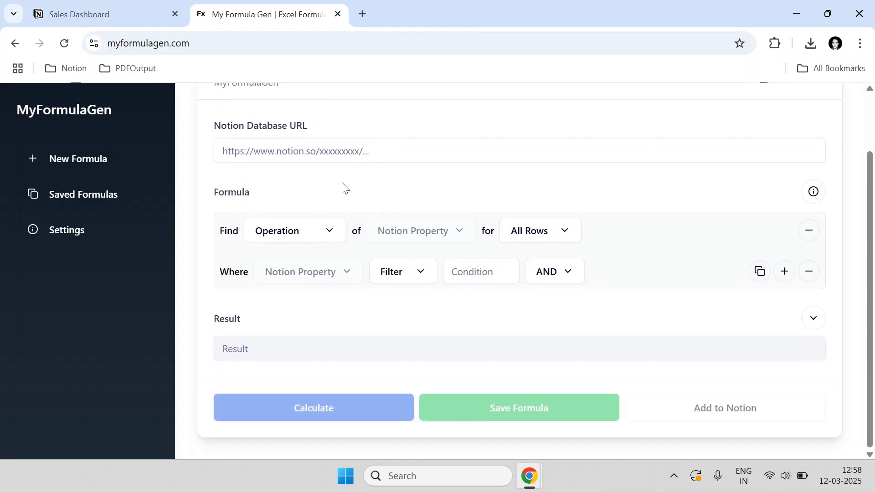
scroll(342, 188, "up", 2)
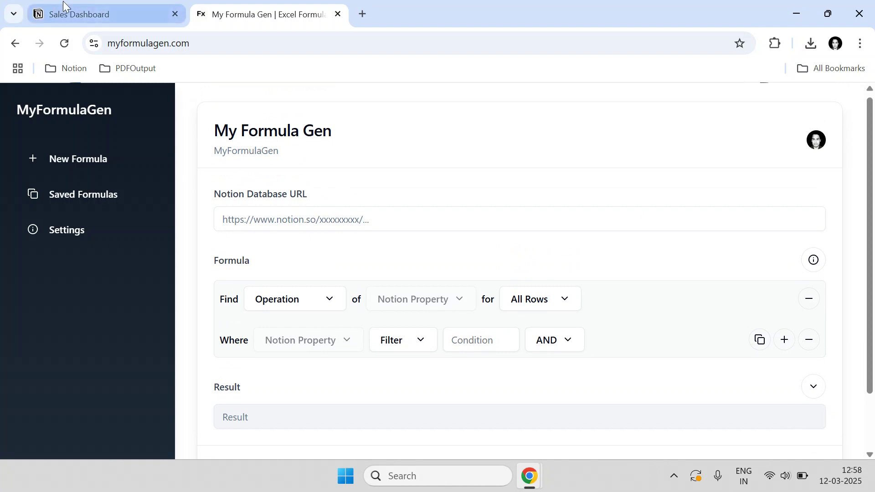
left_click_drag(226, 194, 308, 195)
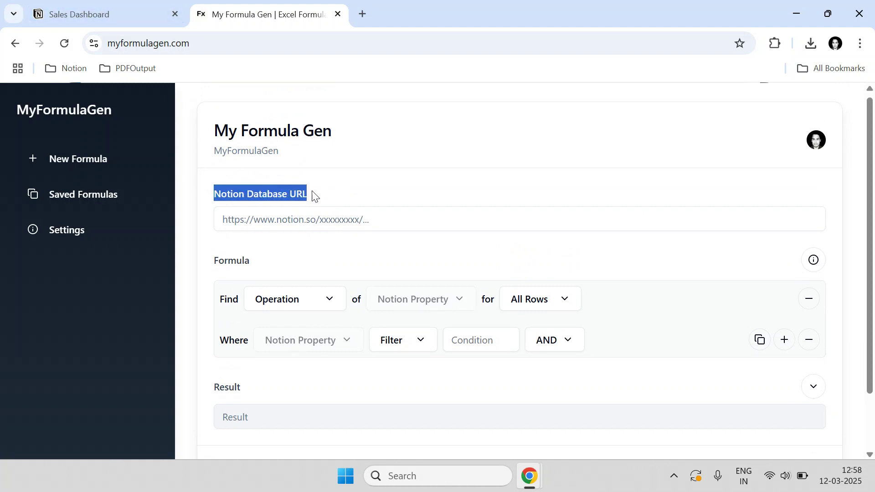
Return to the Notion Sales Dashboard and turn the inline Sales Database into a page.
left_click(91, 14)
scroll(178, 173, "down", 4)
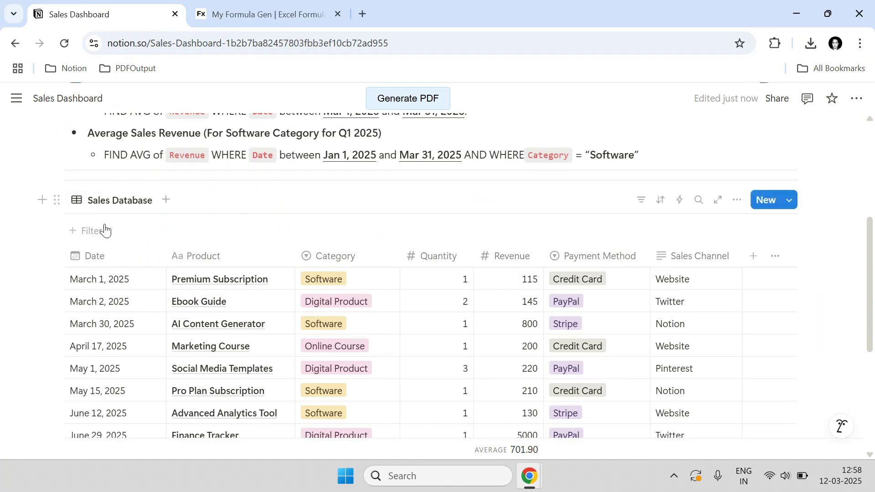
left_click(56, 200)
left_click(150, 307)
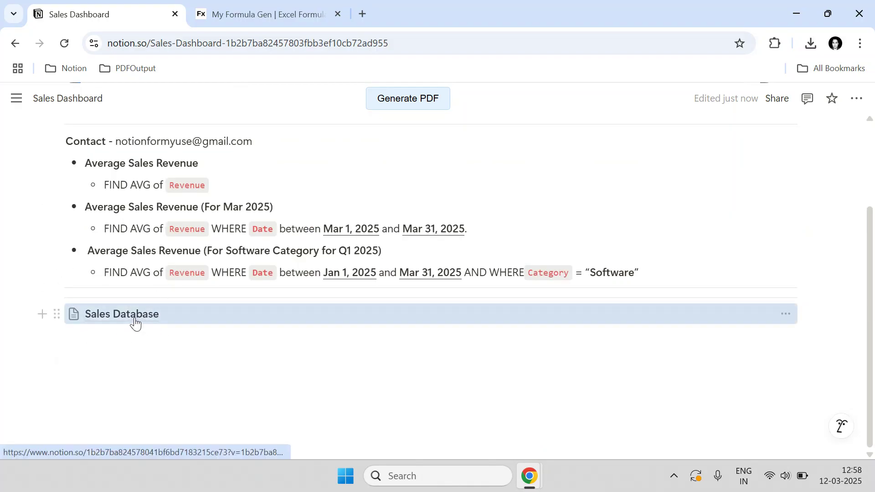
Open the Sales Database as its own page, copy its URL and paste it into My Formula Gen's Notion Database URL field.
left_click(135, 324)
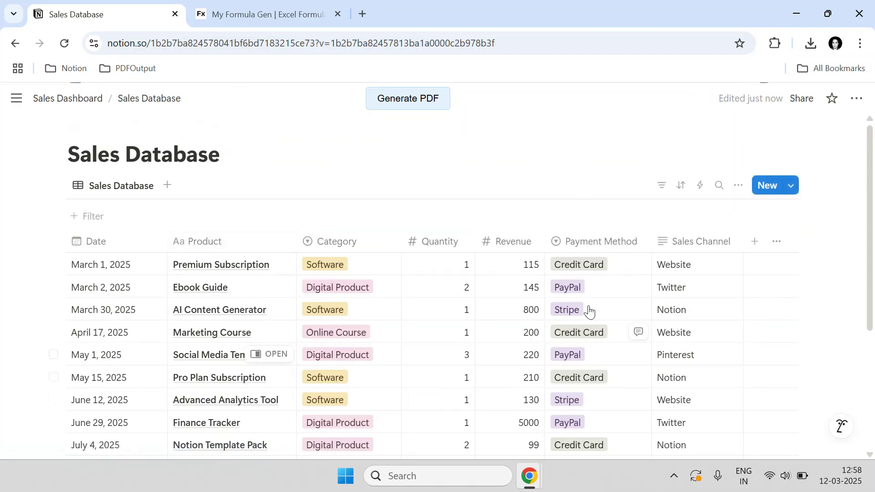
left_click(299, 45)
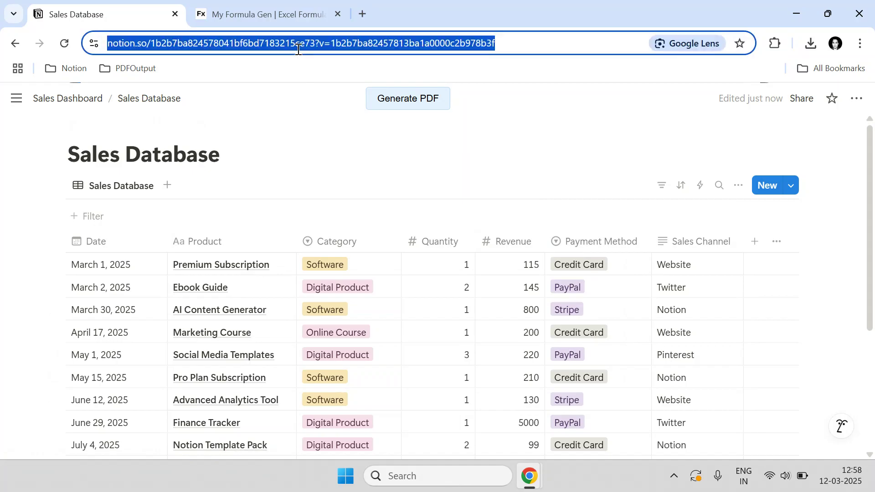
key("ctrl+c")
key("ctrl+Tab")
left_click(365, 219)
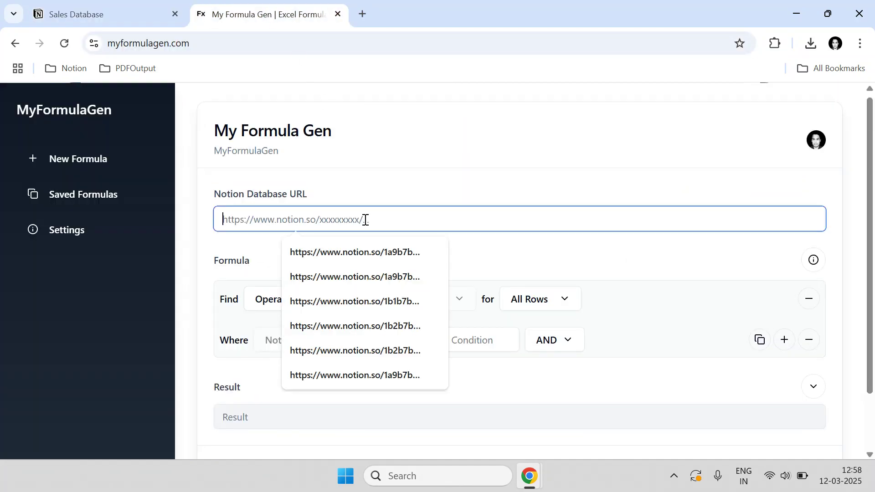
key("ctrl+v")
left_click(377, 195)
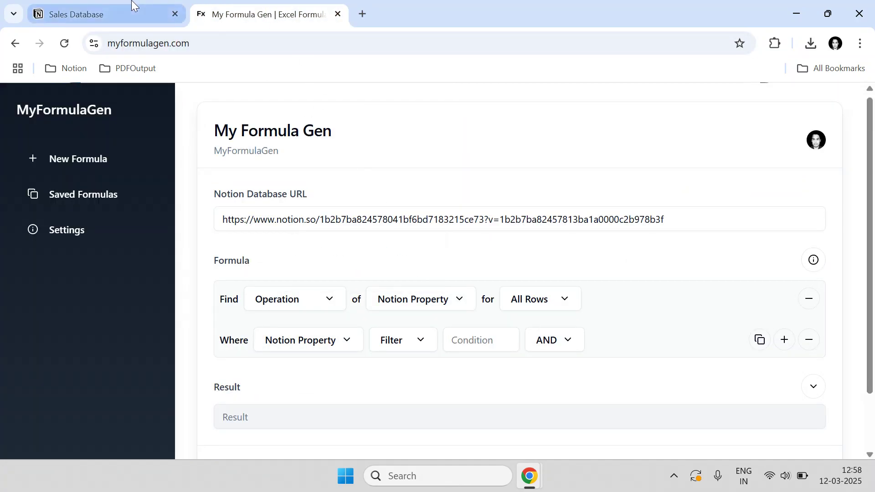
Return to the Sales Dashboard in Notion and turn the Sales Database page back into an inline database.
left_click(132, 6)
left_click(68, 99)
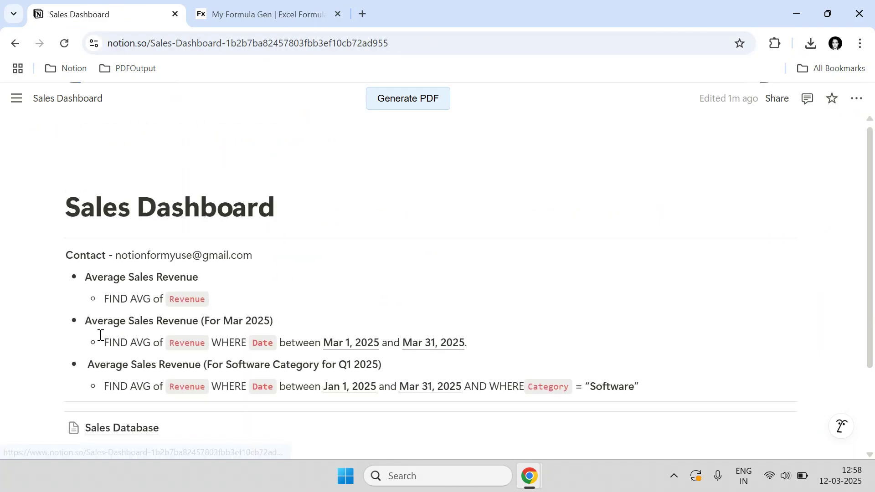
left_click(56, 314)
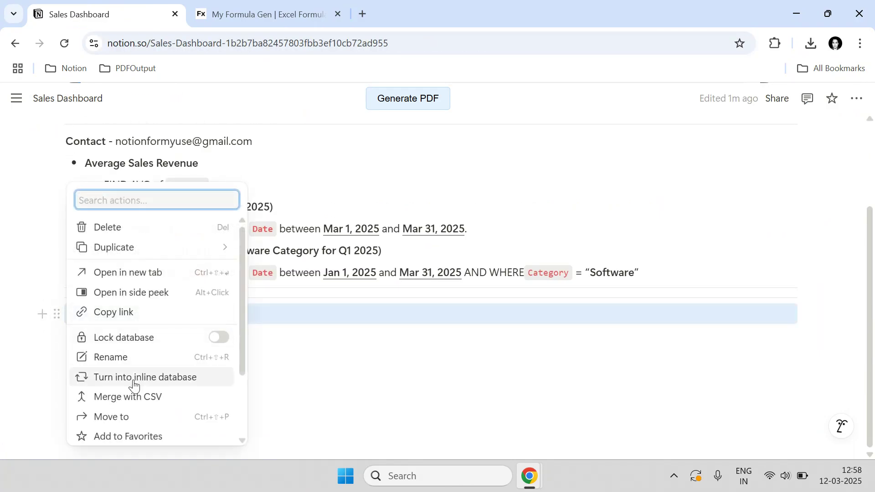
left_click(132, 380)
left_click(57, 318)
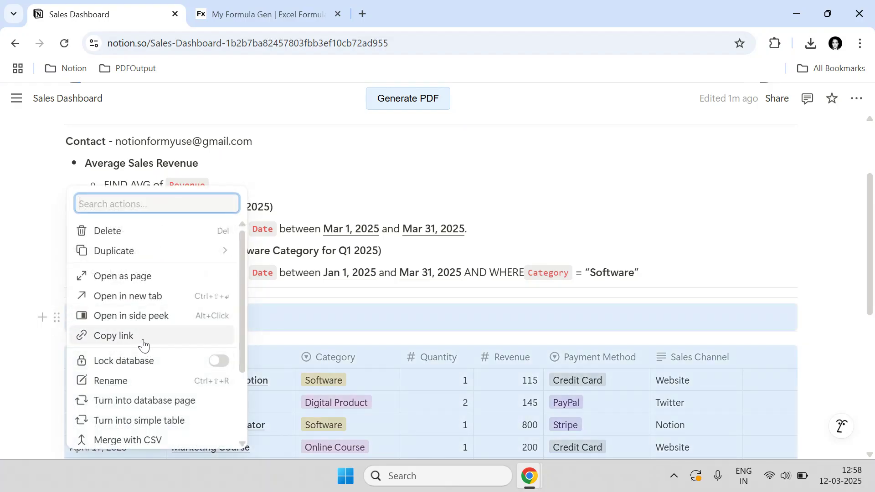
left_click(477, 245)
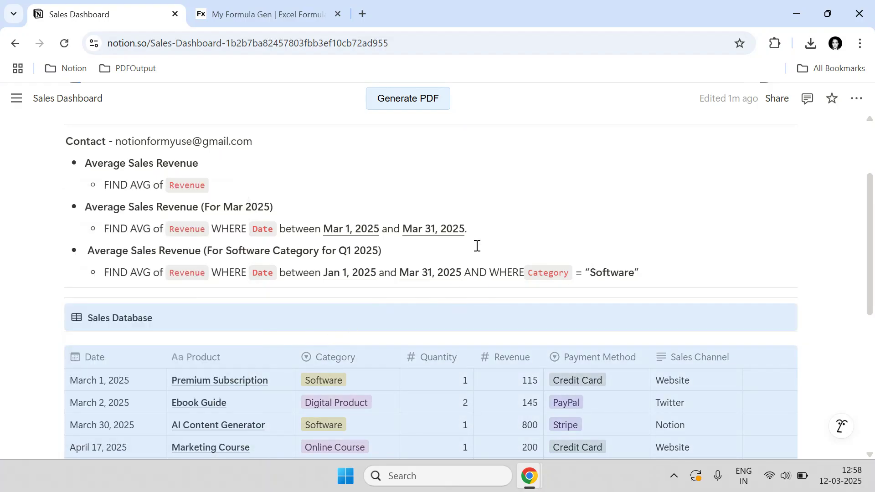
Switch to My Formula Gen, open its Notion API settings and follow Get API Key to Notion's integrations page.
left_click(242, 14)
left_click(65, 245)
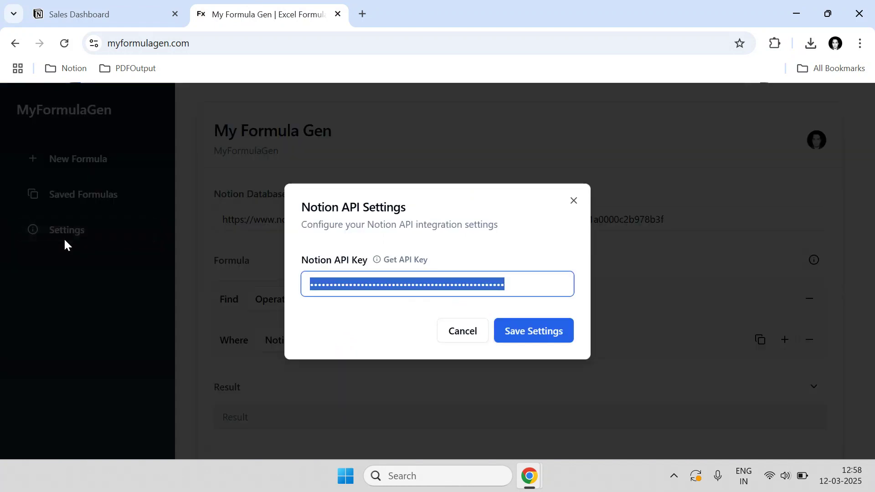
left_click_drag(302, 259, 357, 262)
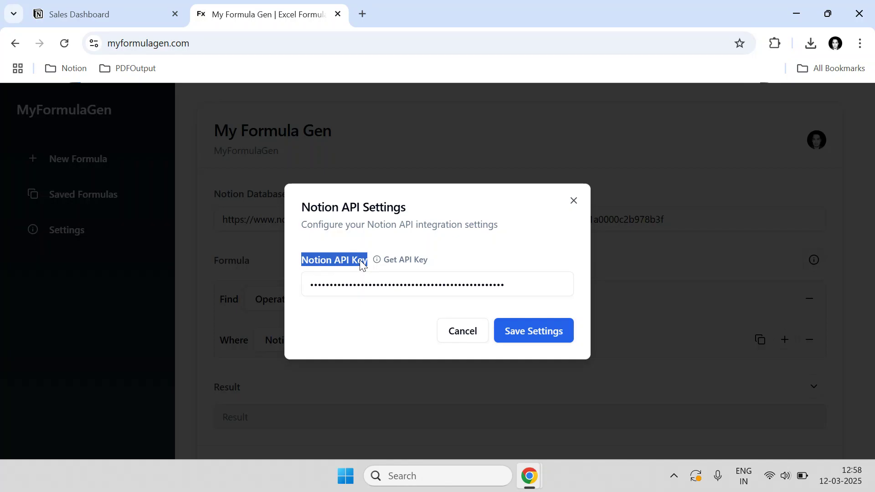
left_click(398, 261)
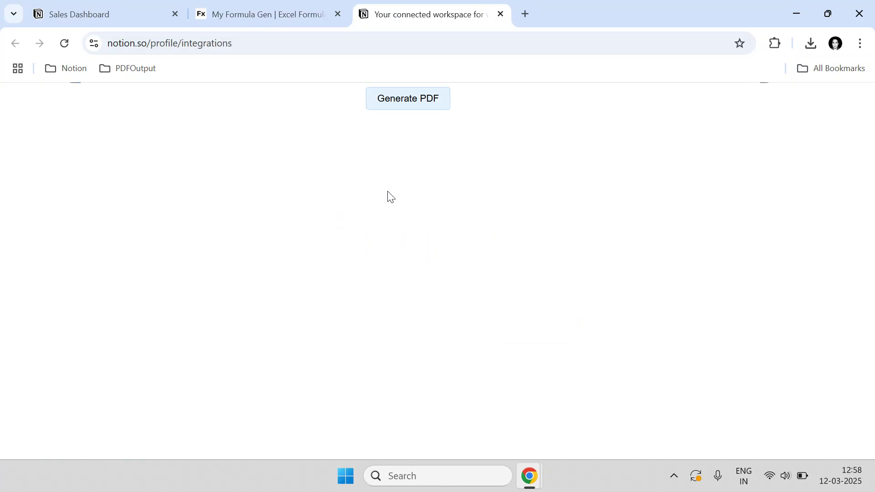
scroll(379, 228, "down", 3)
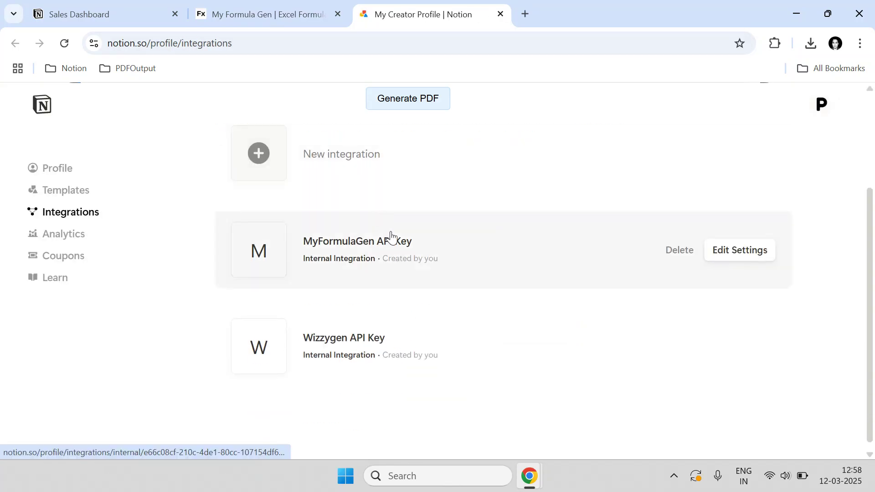
scroll(506, 274, "up", 1)
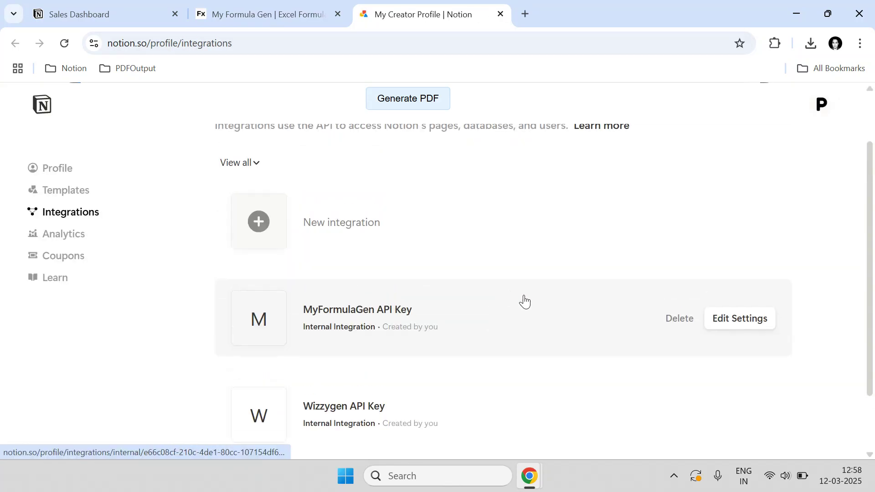
Start a new Notion integration and name it My Api key.
left_click(381, 241)
left_click(342, 195)
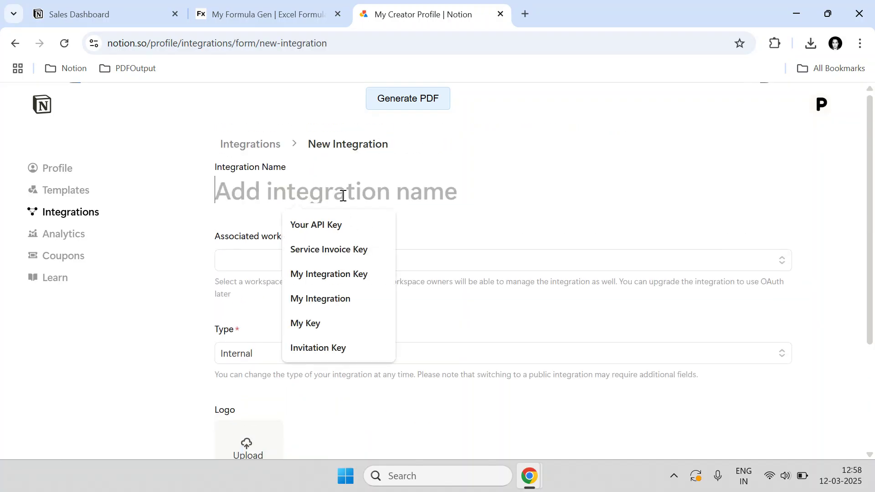
type("My Apui")
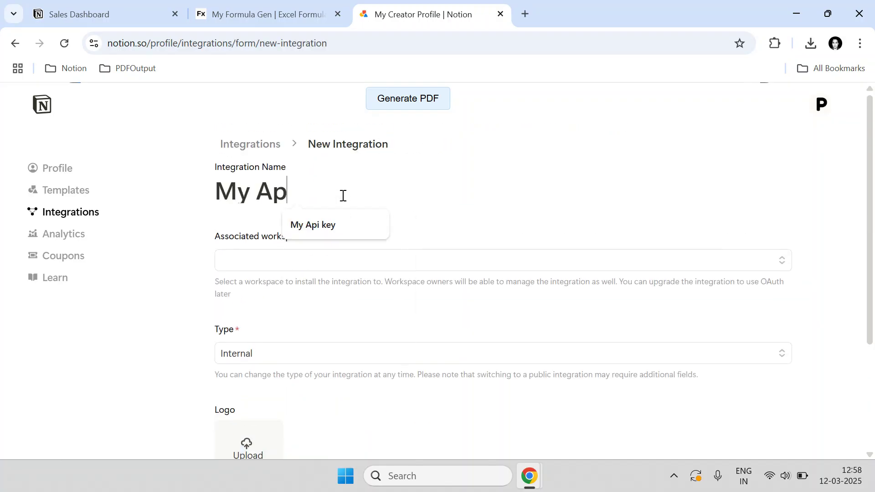
key("BackSpace")
key("BackSpace")
type("u key")
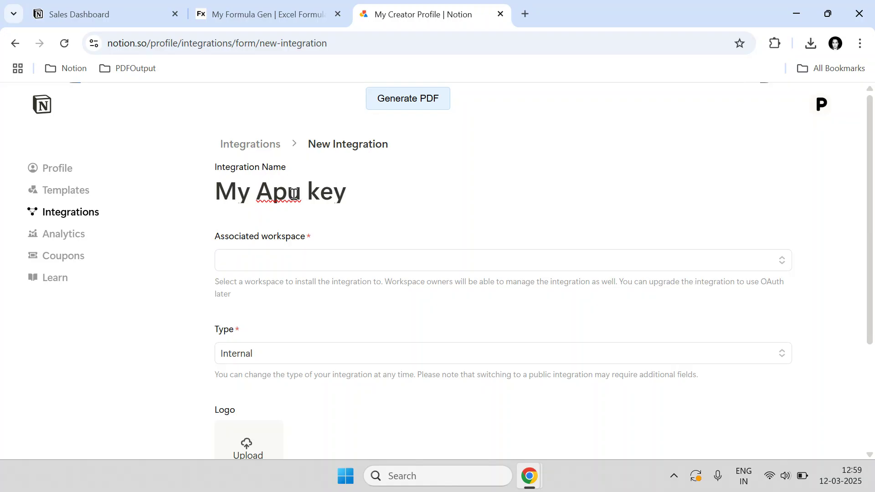
key("BackSpace")
type("i")
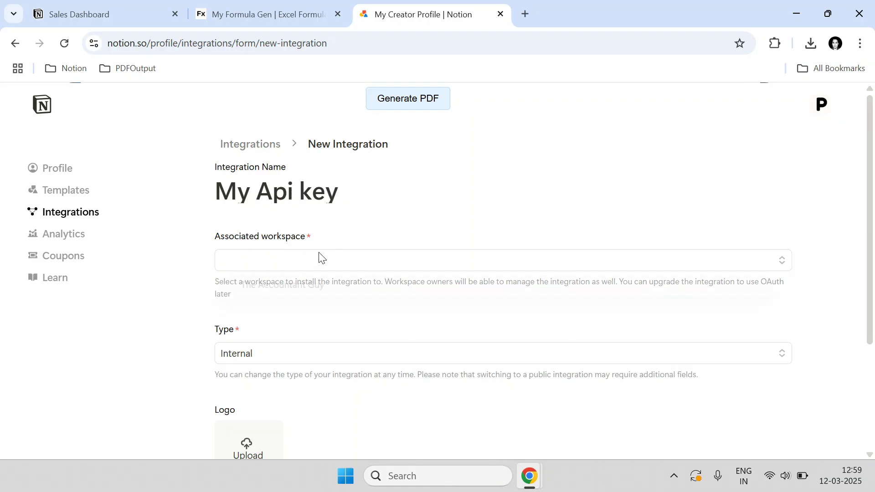
left_click(321, 256)
left_click(288, 284)
left_click(55, 3)
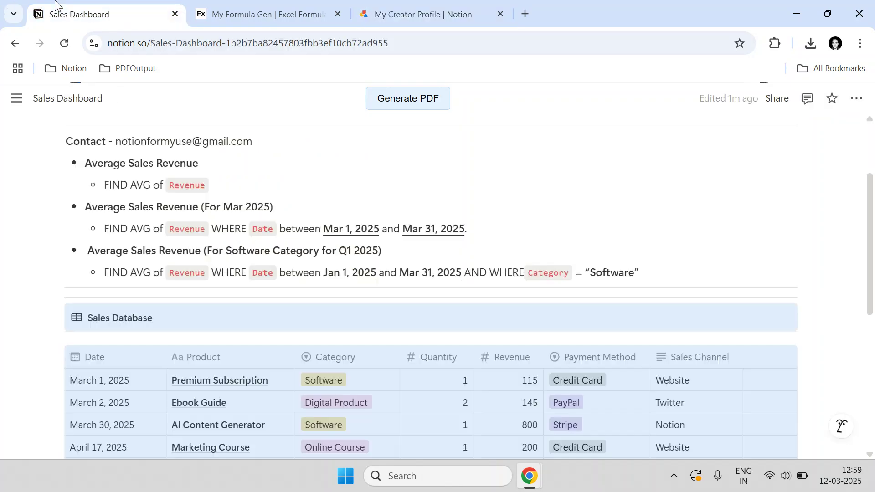
mouse_move(17, 99)
left_click(424, 8)
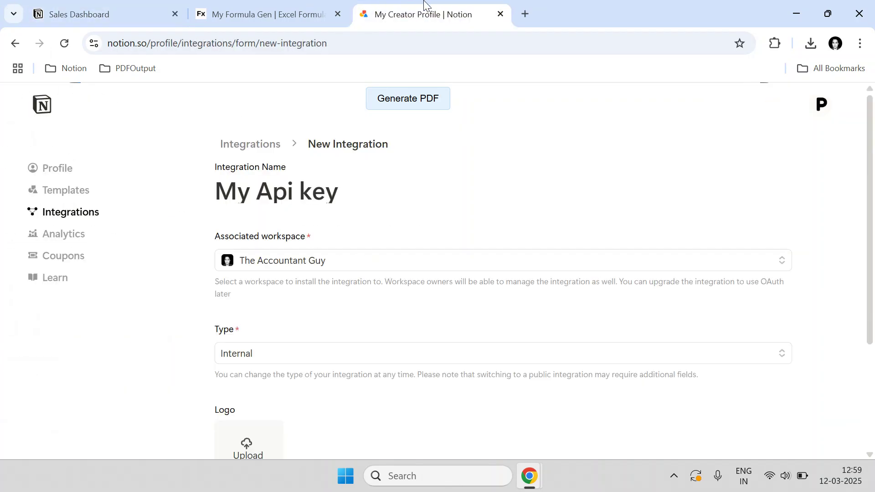
scroll(406, 196, "down", 3)
left_click(771, 370)
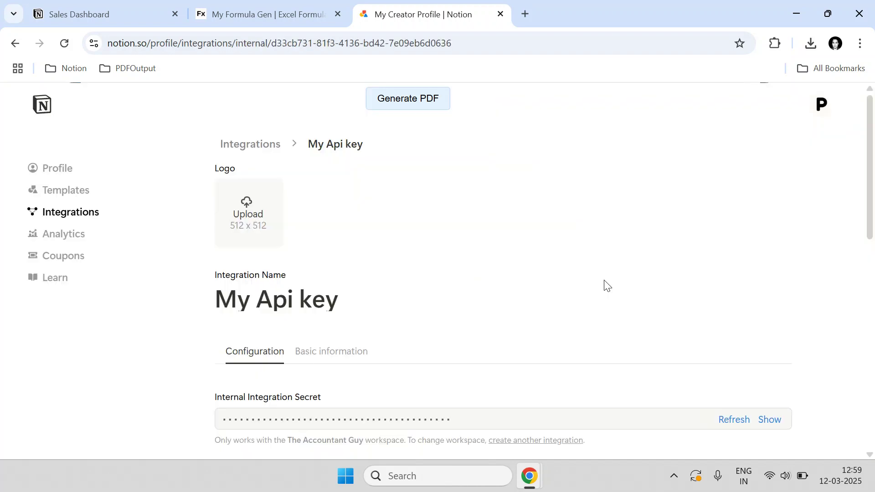
Open the My Api key integration from the integrations list, then reveal and copy its Internal Integration Secret.
left_click(246, 145)
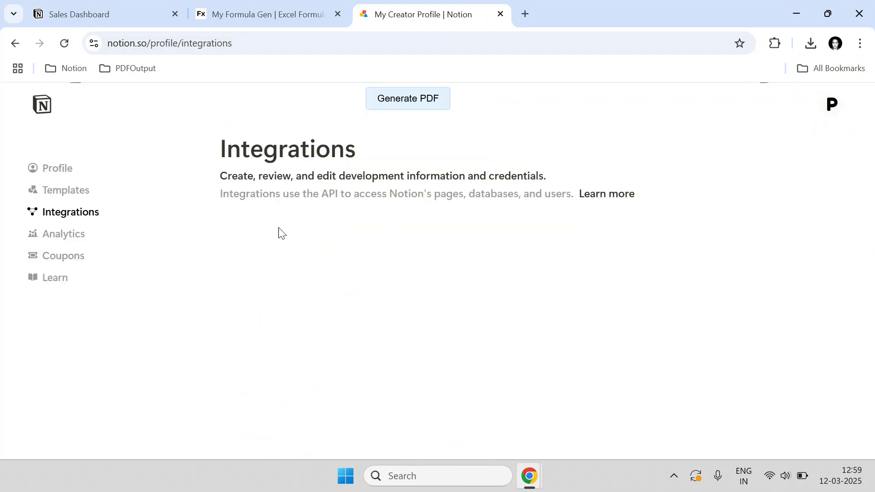
scroll(329, 282, "down", 5)
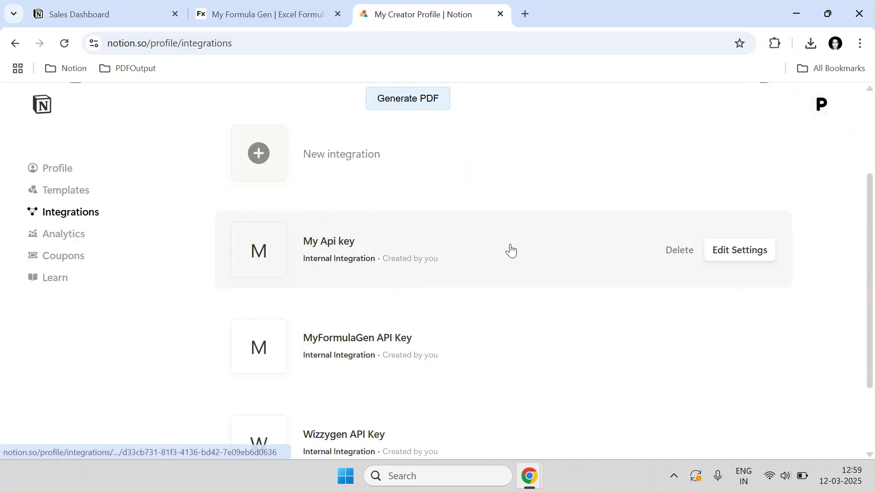
left_click(509, 250)
scroll(225, 265, "down", 4)
left_click_drag(212, 263, 346, 269)
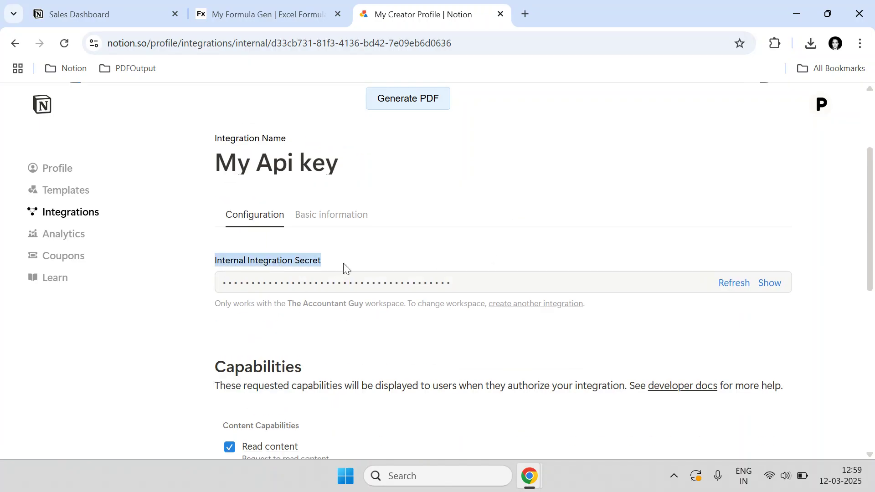
left_click(770, 284)
left_click_drag(524, 287, 213, 289)
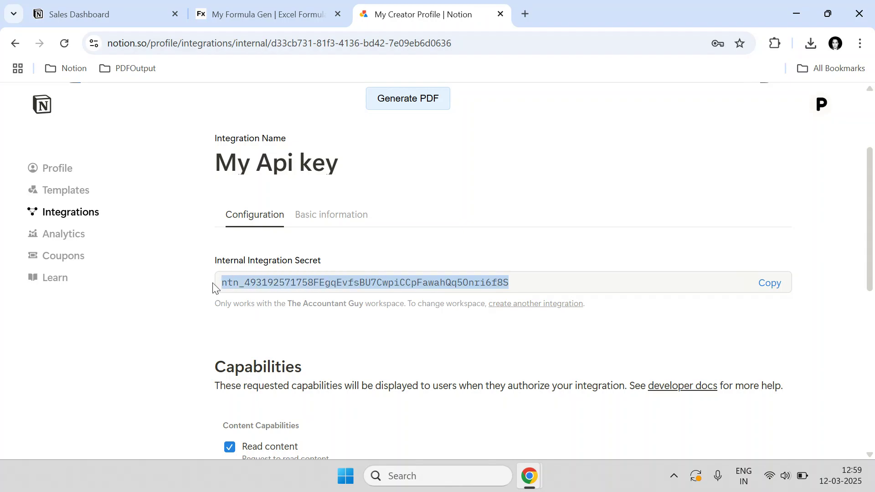
left_click(764, 284)
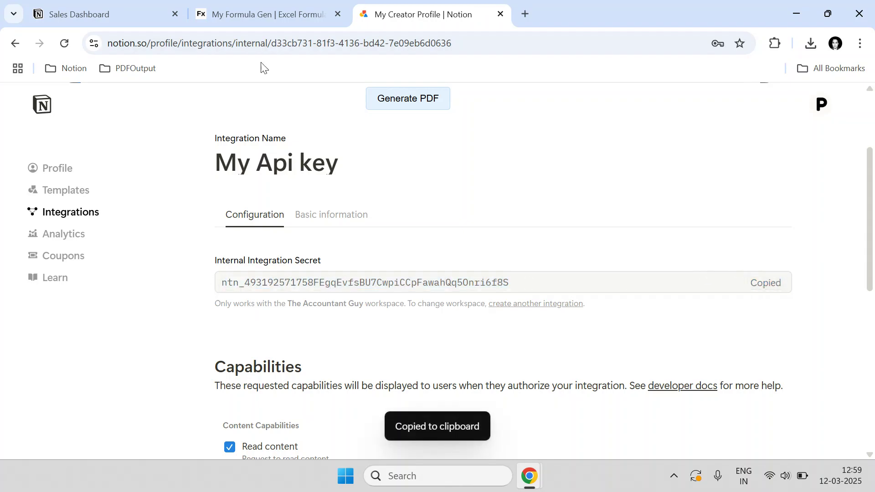
Return to My Formula Gen and select the contents of the Notion API Key field.
left_click(82, 5)
left_click(269, 14)
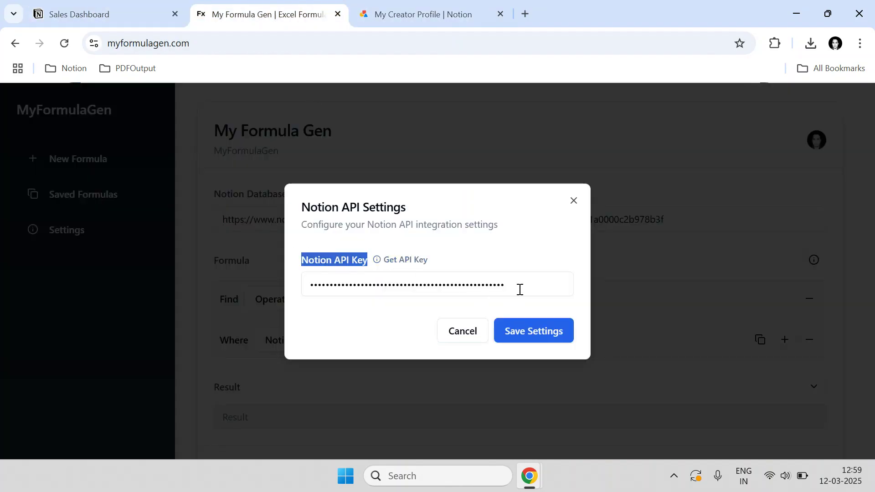
left_click_drag(519, 289, 302, 287)
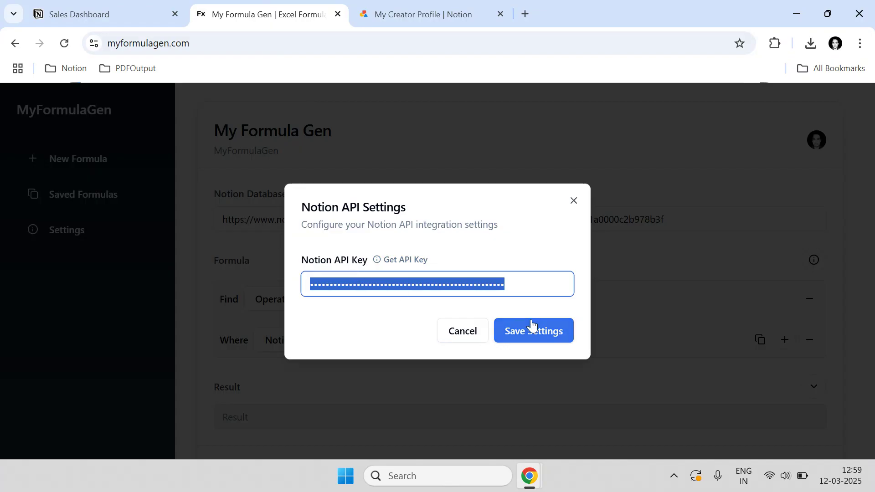
Switch back to Notion's integrations list and delete the My Api key integration.
left_click(423, 14)
scroll(275, 203, "up", 3)
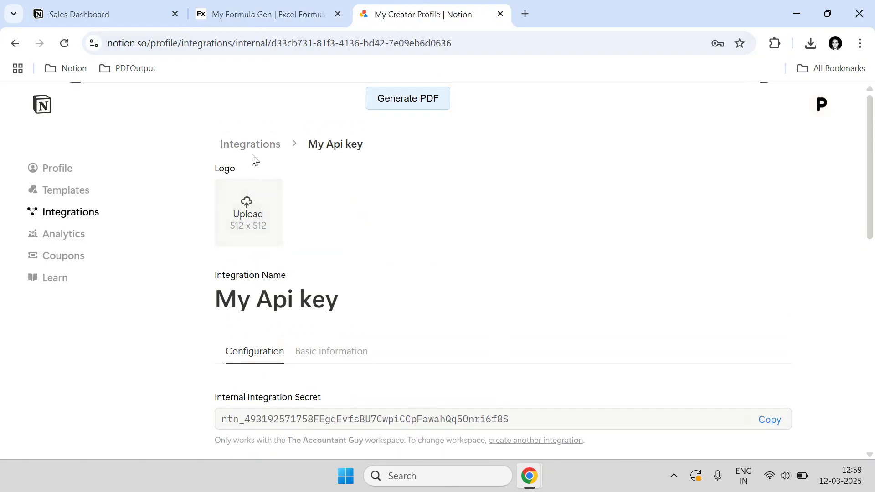
left_click(273, 147)
scroll(319, 237, "down", 3)
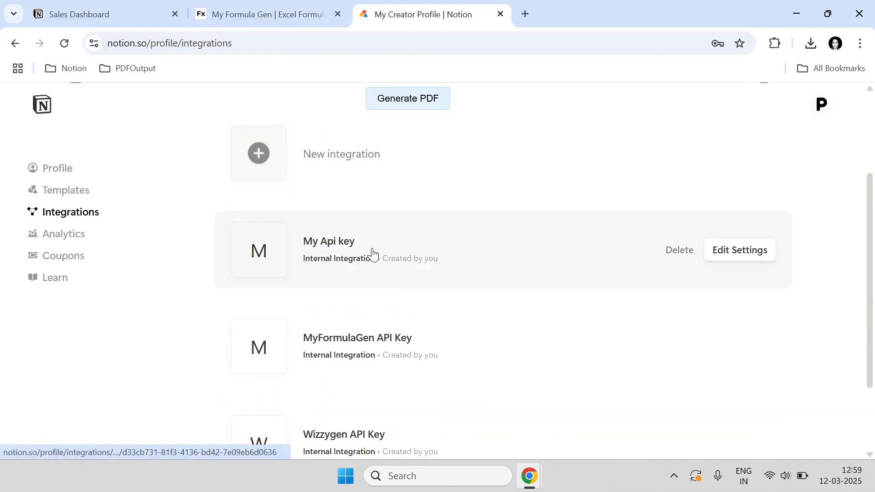
left_click(679, 250)
left_click(620, 295)
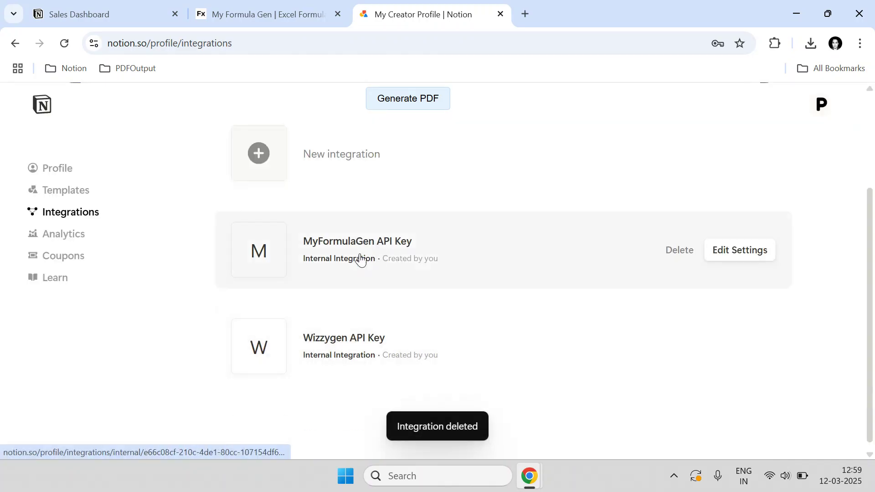
Return to My Formula Gen and close the Notion API settings without saving.
left_click(231, 8)
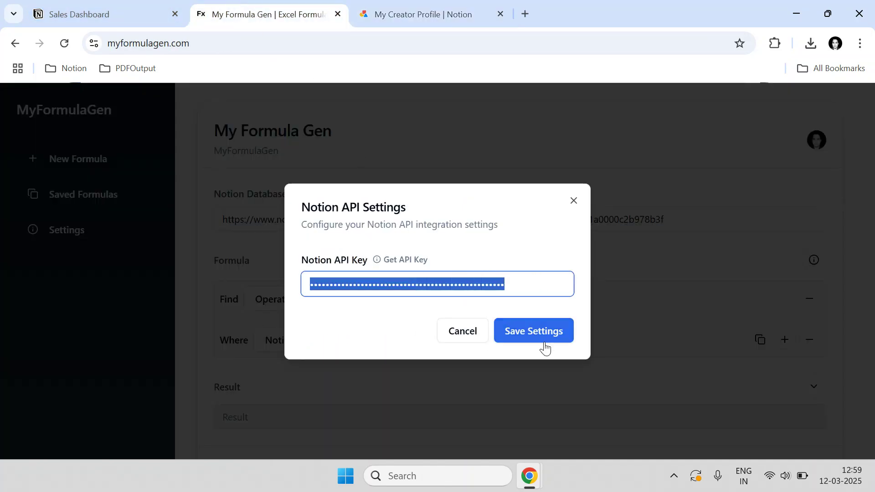
left_click(573, 201)
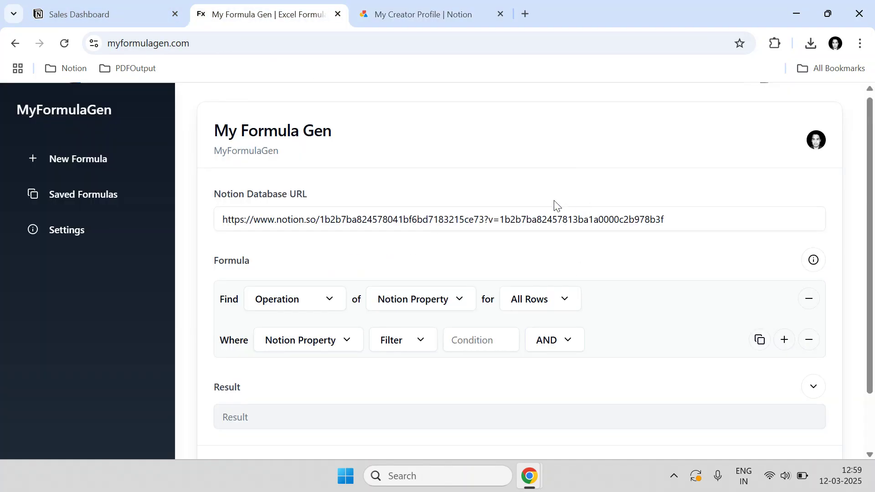
Switch to the Sales Dashboard page in Notion, open its connections, and search them for MyFor.
left_click(80, 6)
scroll(289, 280, "up", 3)
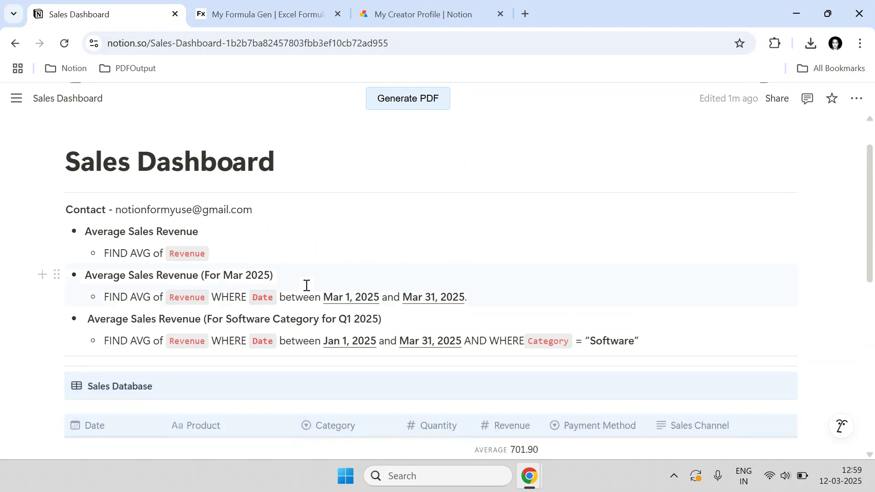
scroll(196, 215, "down", 5)
scroll(151, 310, "up", 5)
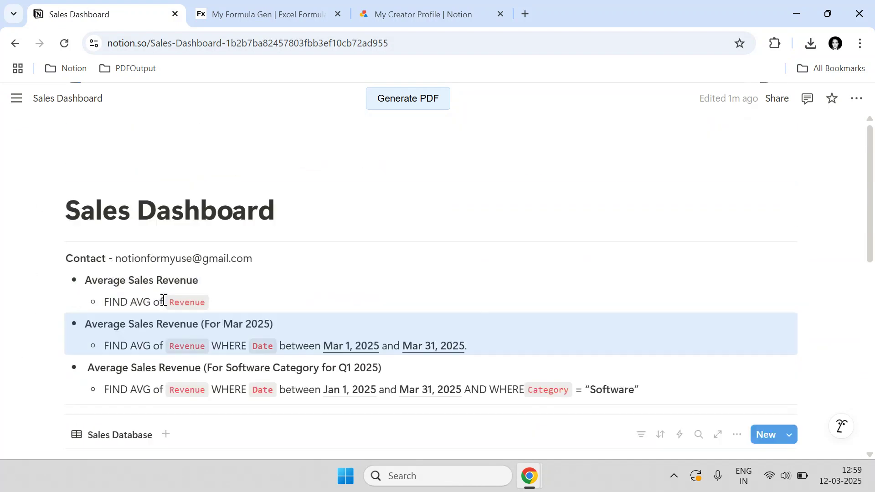
left_click(857, 99)
scroll(793, 191, "down", 4)
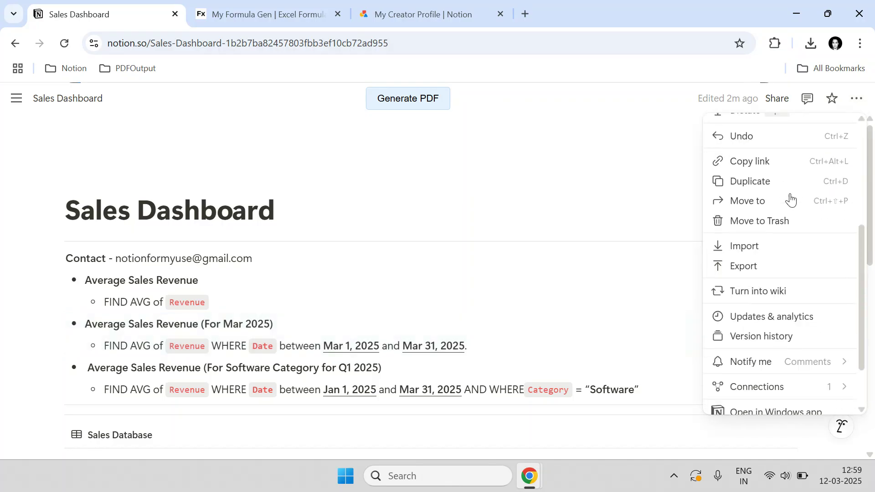
left_click(770, 392)
left_click(614, 440)
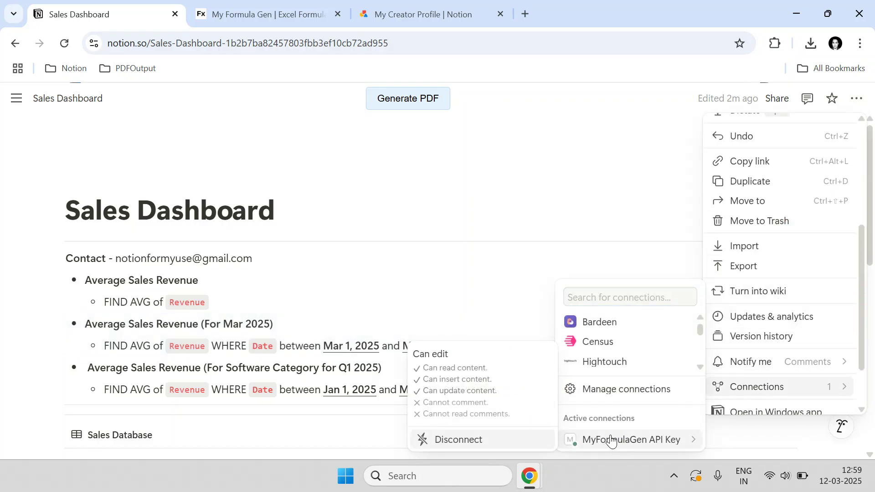
left_click(610, 298)
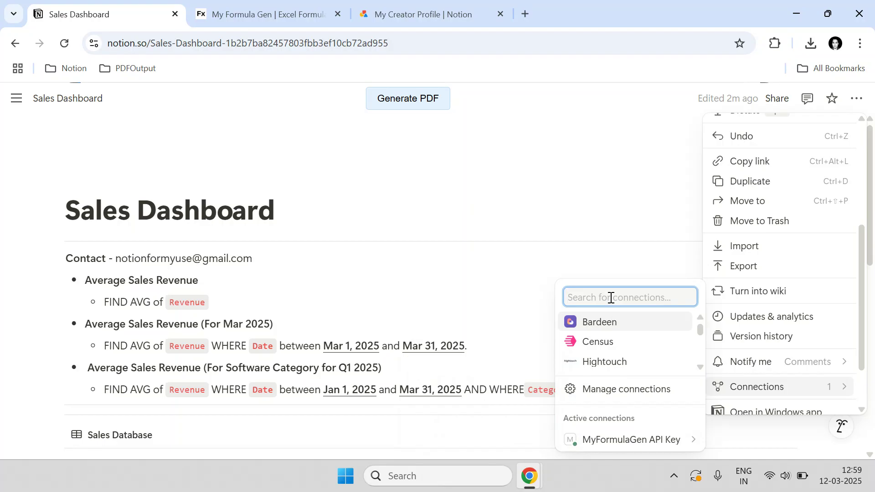
type("MyFor")
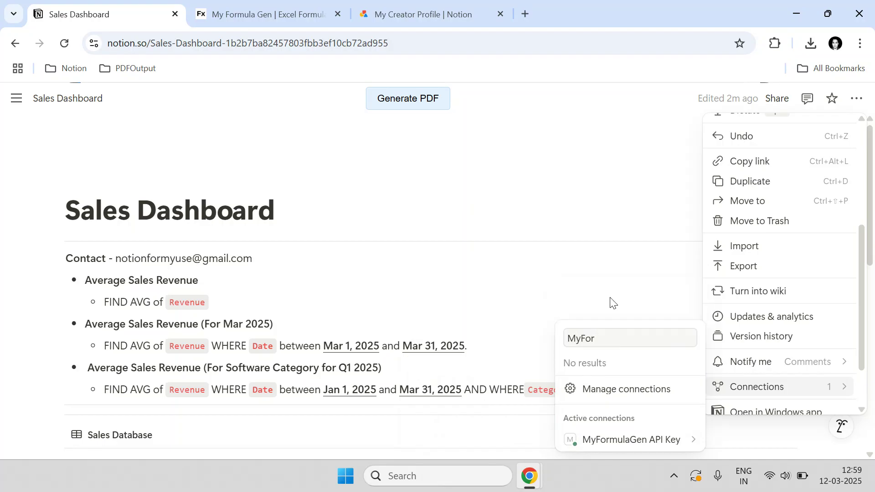
Disconnect the MyFormulaGen API Key integration from the Sales Dashboard page and connect it again, granting access to all child pages.
left_click(640, 444)
left_click(487, 442)
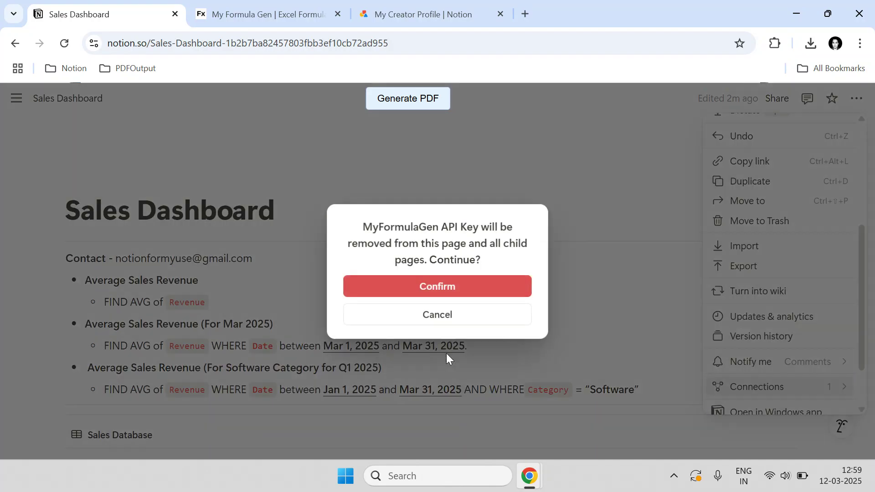
left_click(451, 293)
mouse_move(738, 388)
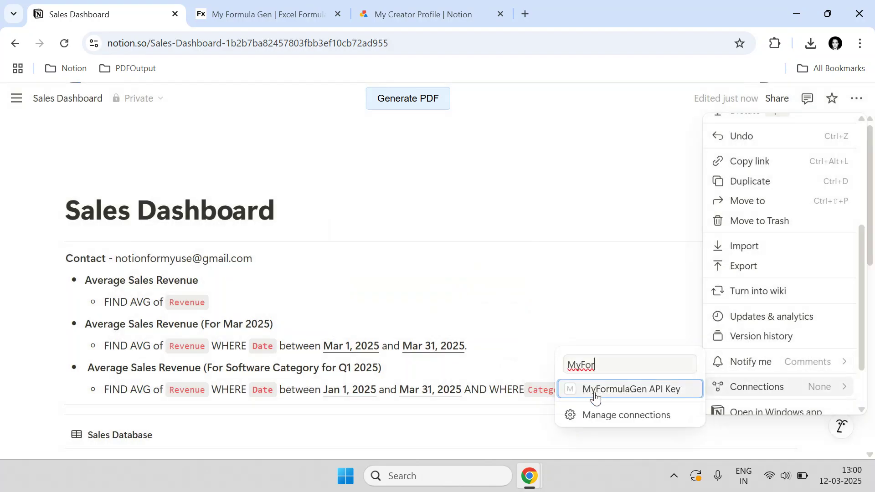
left_click(650, 395)
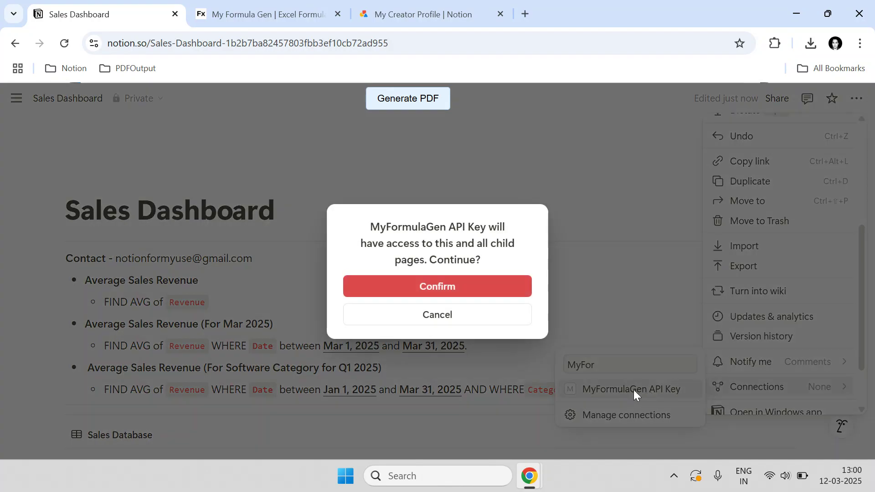
left_click(440, 292)
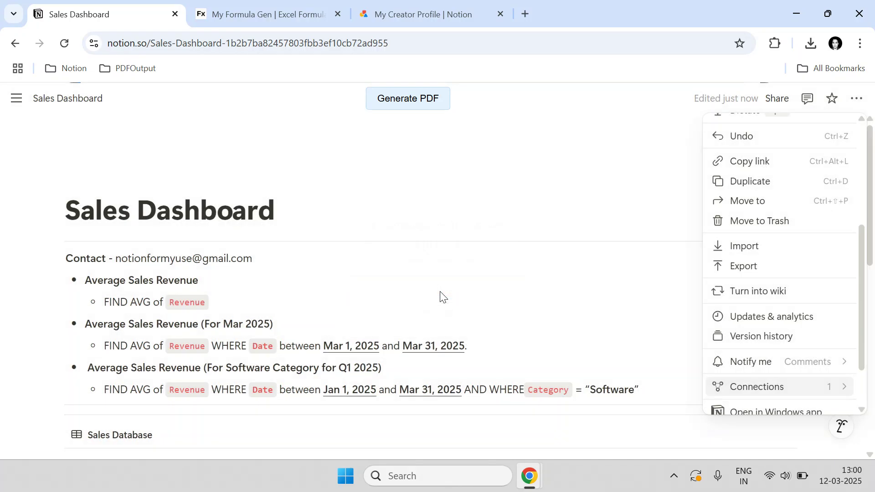
left_click(463, 208)
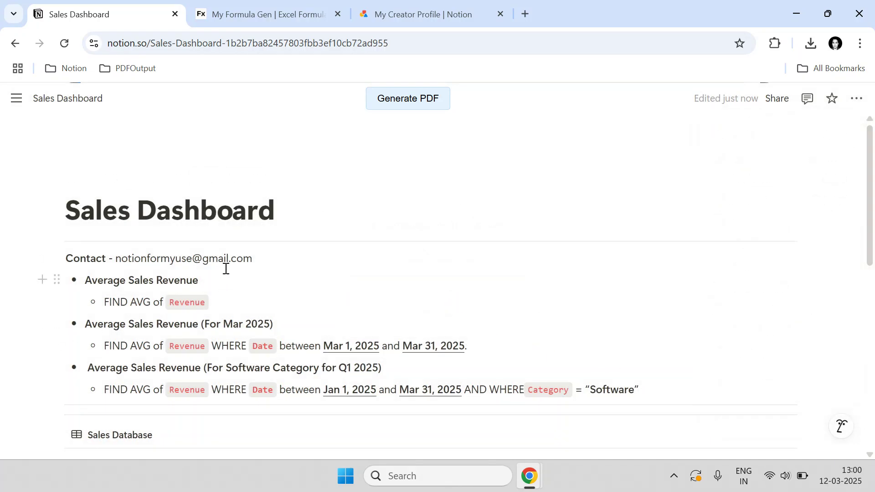
Examine the Sales Database records and the average-revenue formulas above them, and look over the formula builder in My Formula Gen.
scroll(226, 269, "down", 5)
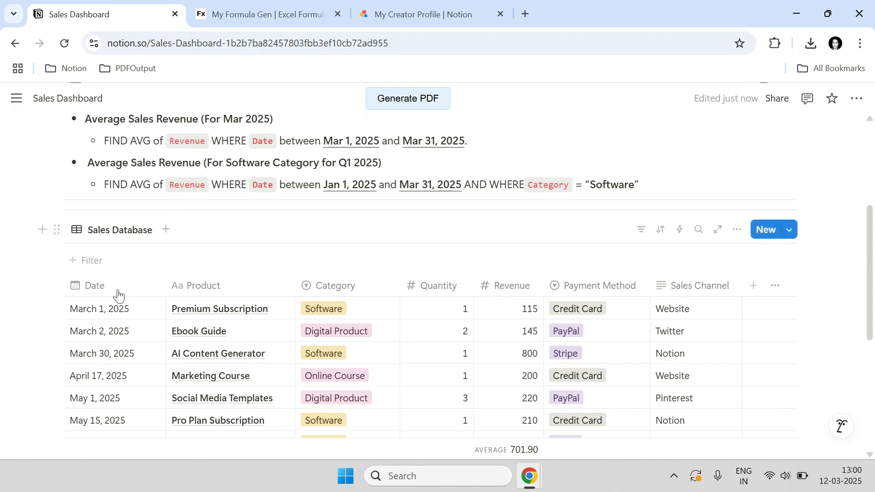
scroll(264, 251, "down", 3)
scroll(265, 255, "up", 3)
scroll(269, 292, "up", 5)
scroll(278, 305, "down", 5)
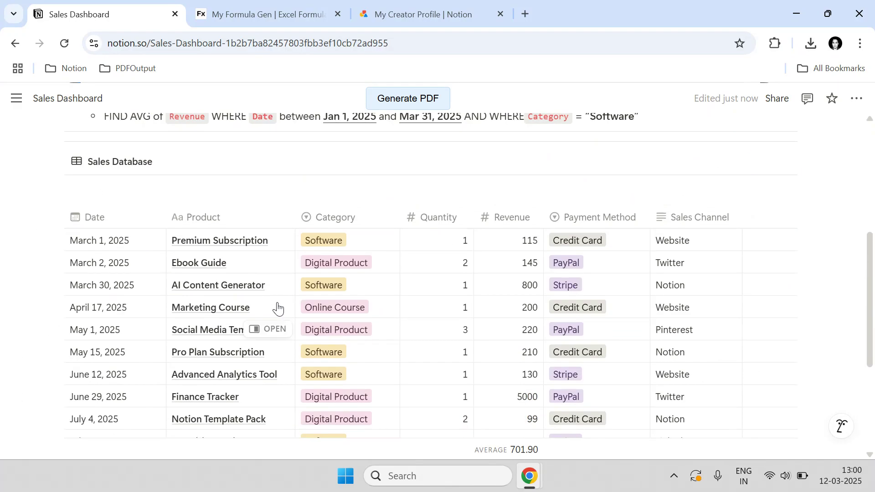
scroll(276, 303, "up", 5)
scroll(277, 299, "down", 5)
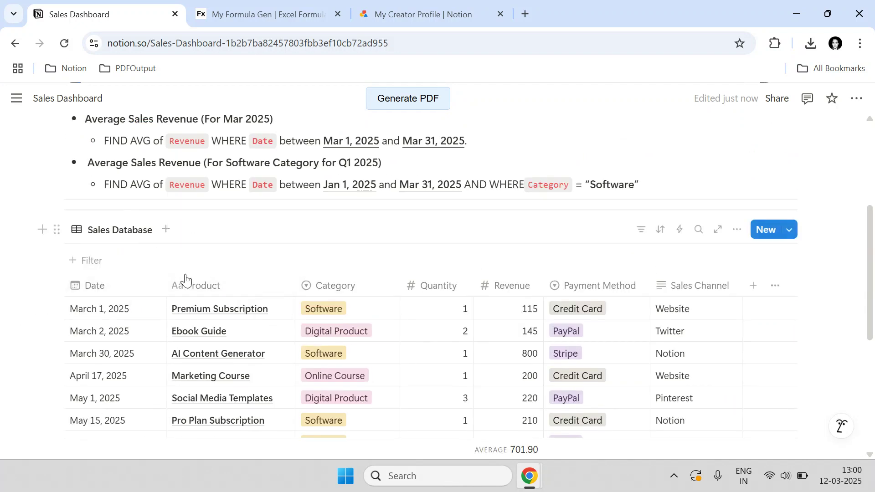
left_click(287, 4)
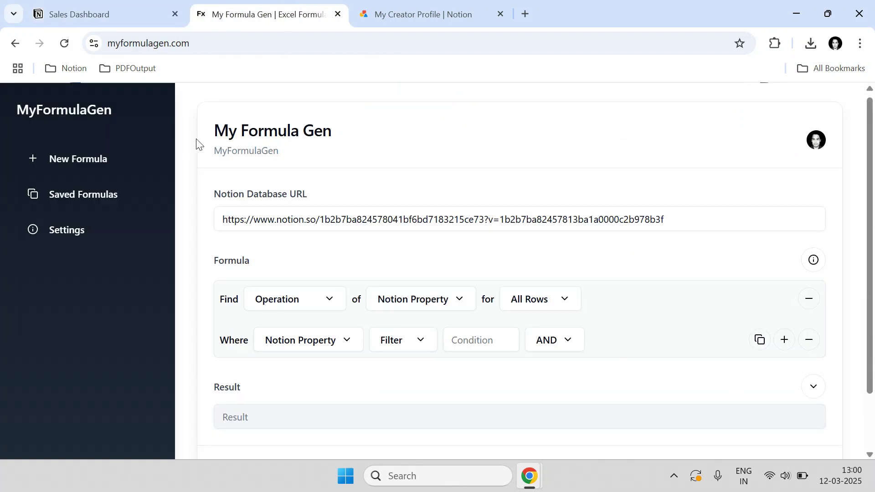
scroll(322, 207, "down", 2)
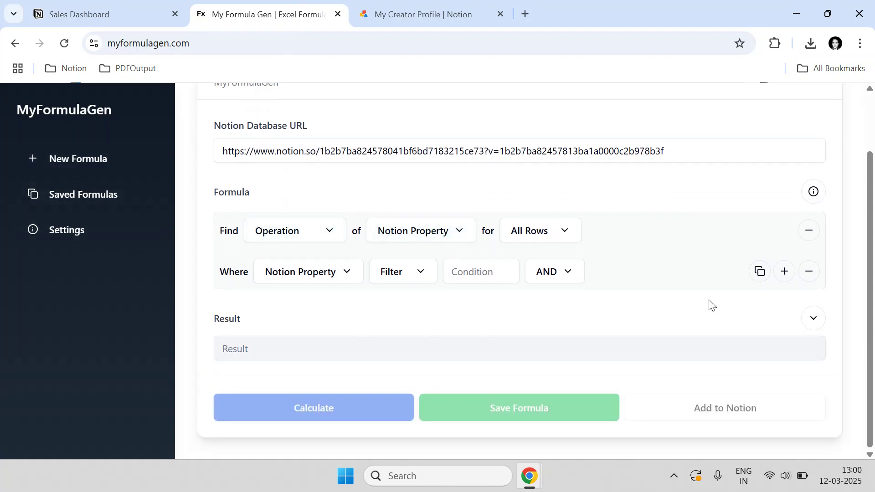
Return to the Sales Dashboard and check the Average Sales Revenue formula's AVG operation against the database's Revenue column.
left_click(113, 7)
scroll(322, 244, "up", 3)
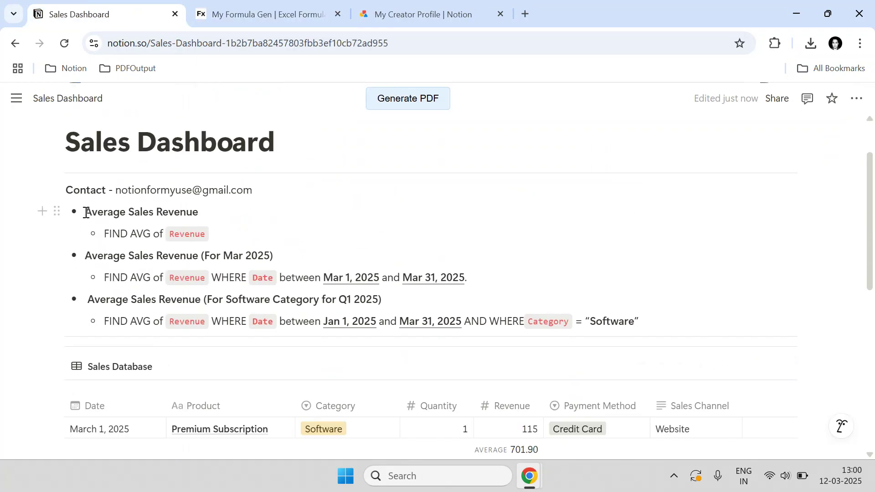
left_click_drag(86, 213, 199, 217)
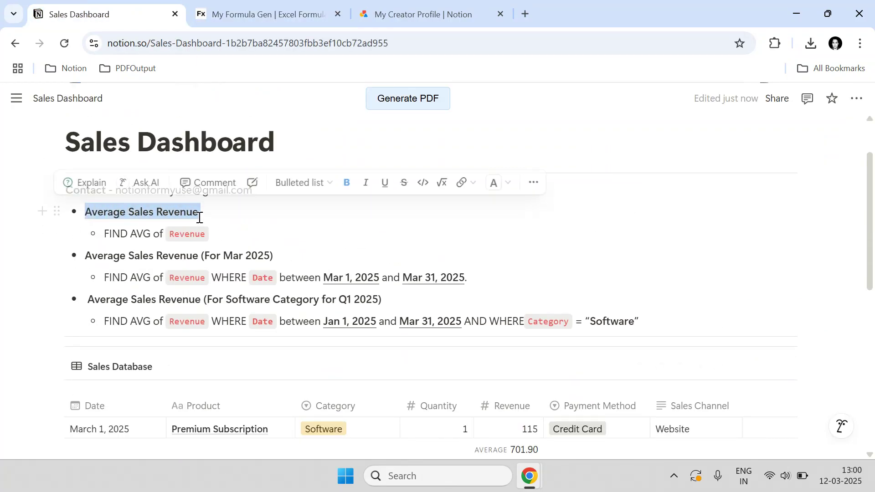
left_click(200, 217)
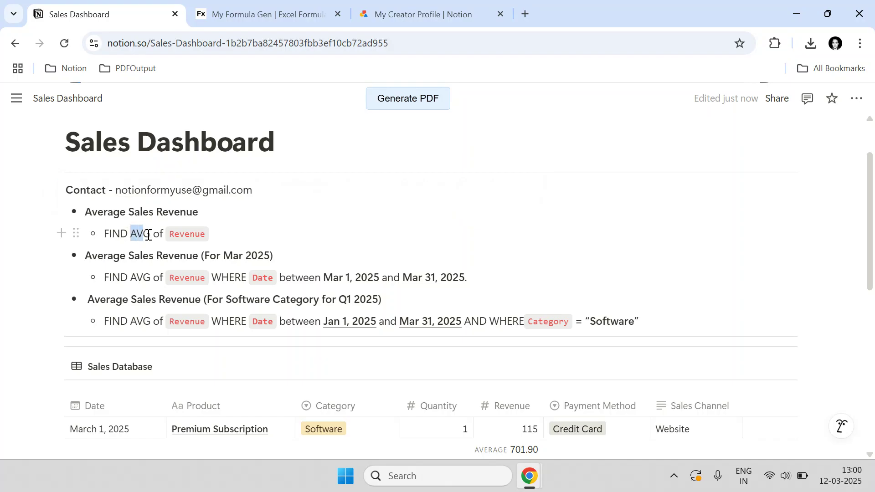
left_click_drag(148, 236, 151, 235)
scroll(302, 259, "down", 3)
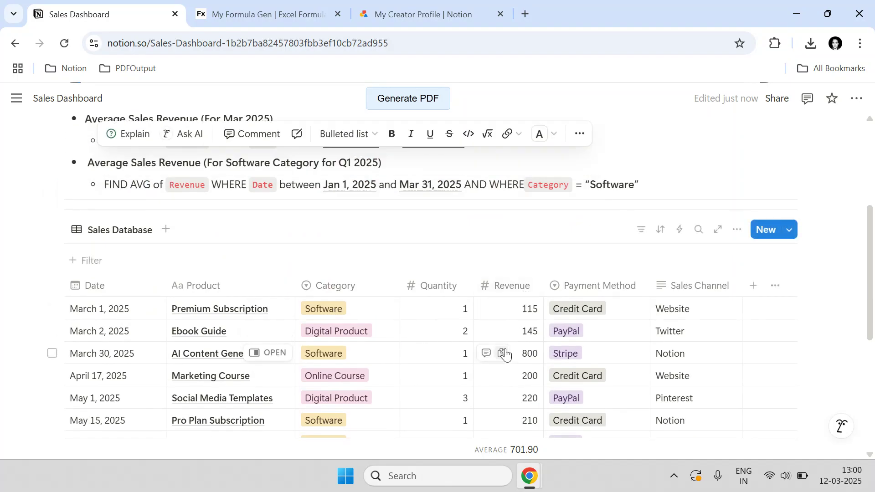
scroll(238, 273, "up", 3)
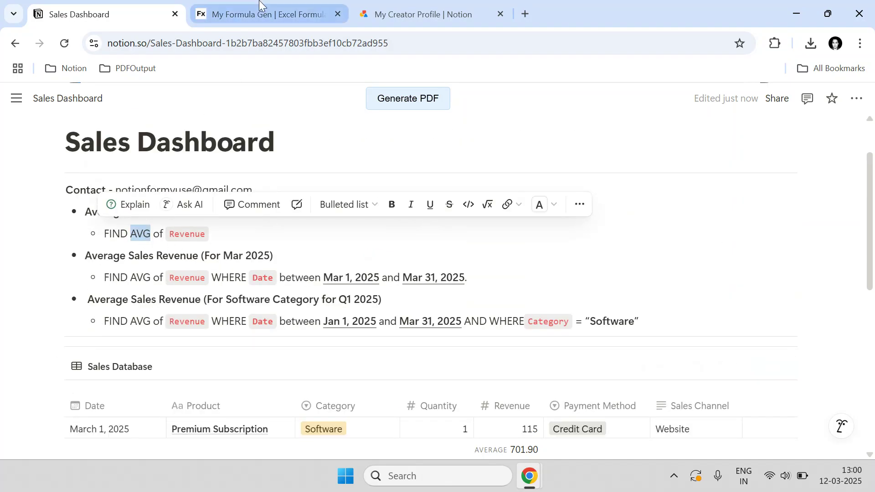
Switch to My Formula Gen, remove the Where condition from the formula, and set its operation to AVG.
left_click(264, 15)
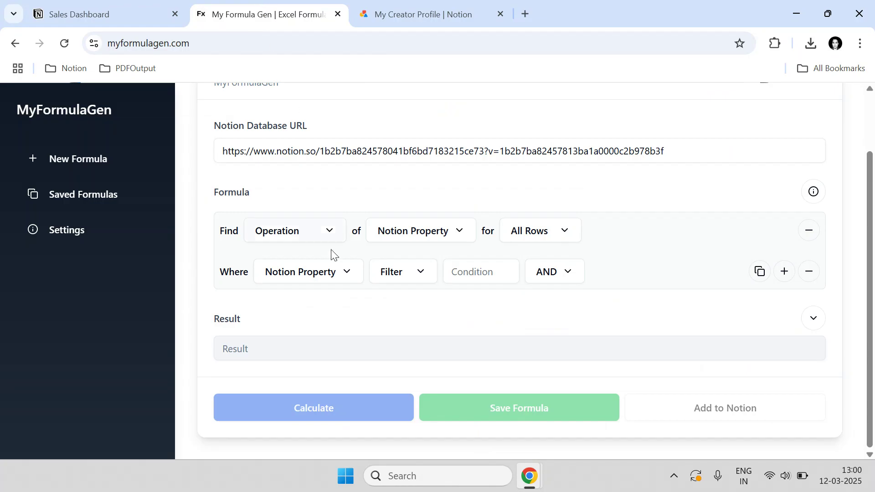
left_click(809, 272)
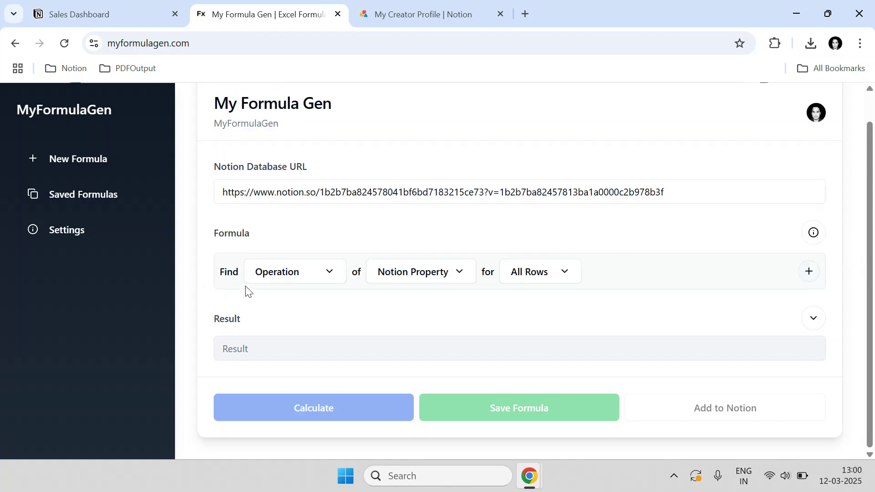
left_click(270, 279)
left_click(291, 309)
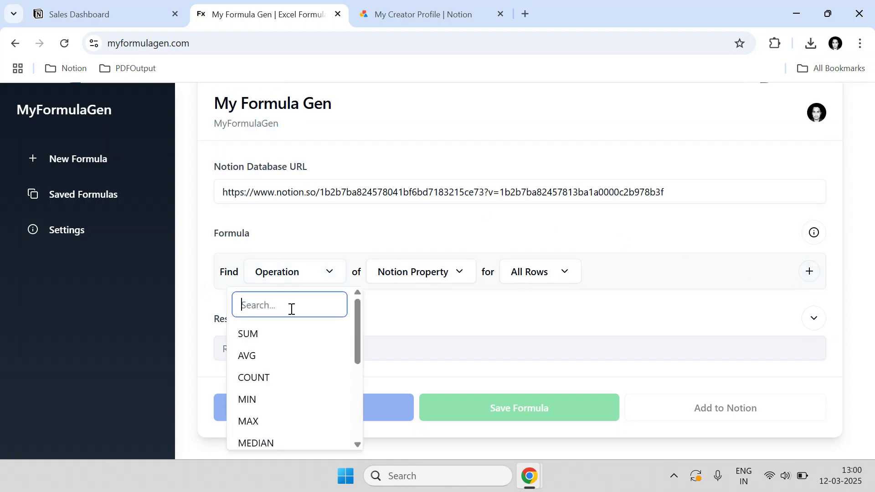
type("Avg")
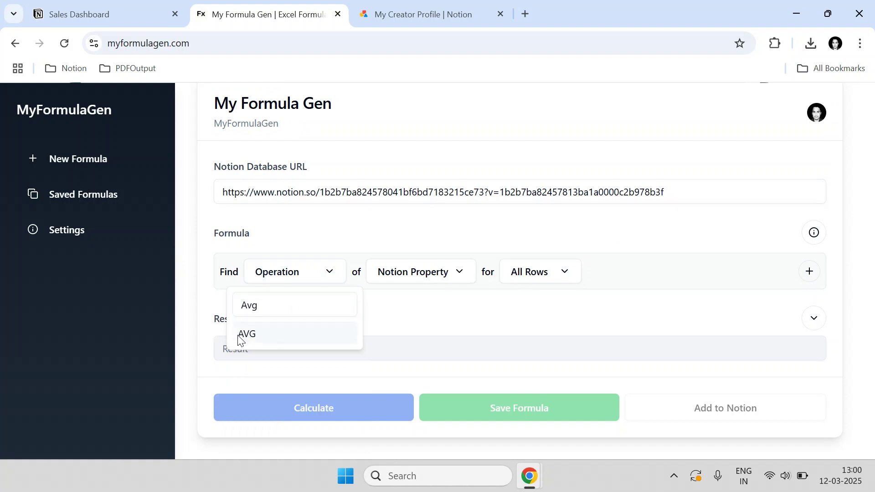
left_click(266, 340)
Set the formula's Notion property to Revenue.
left_click(426, 287)
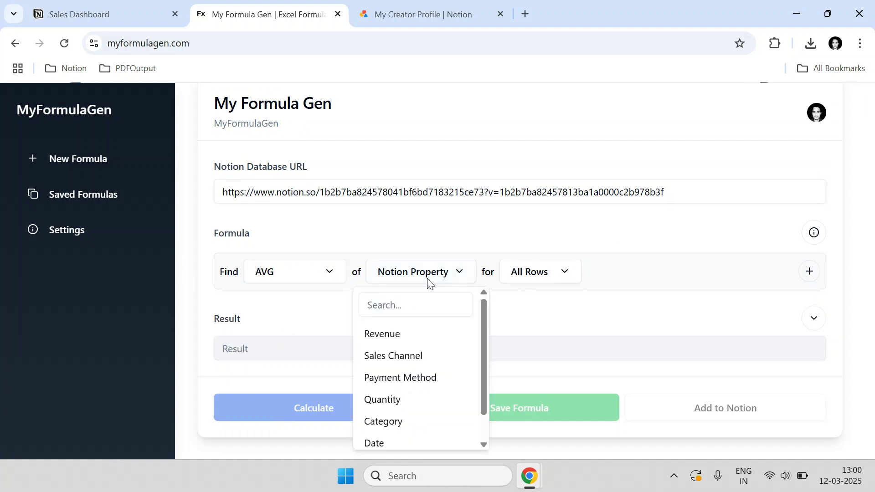
left_click(398, 302)
type("Rev")
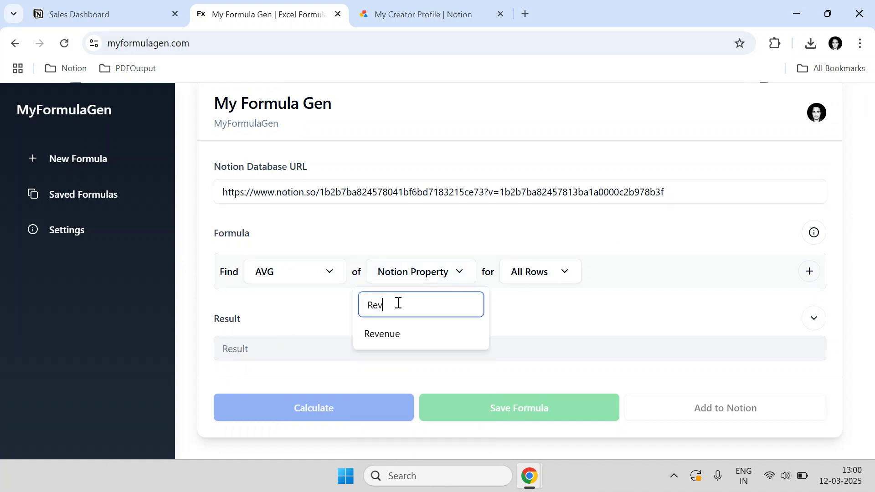
left_click(394, 339)
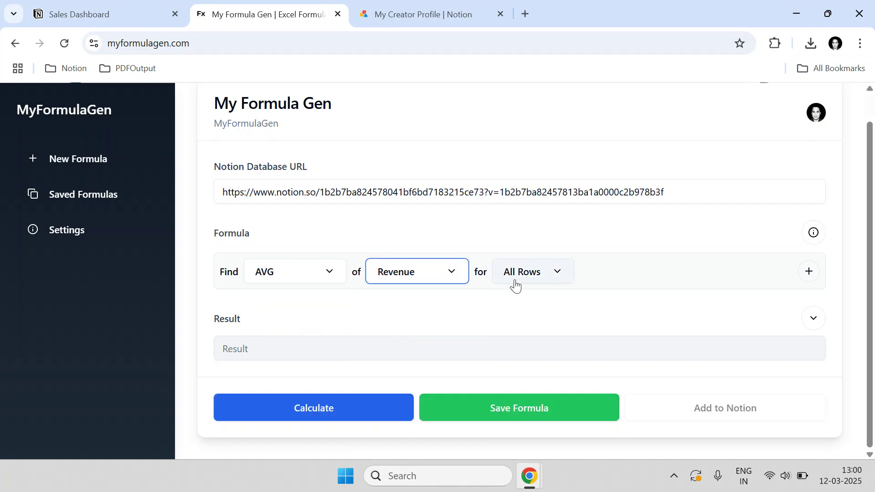
Go to the Sales Dashboard and select all Sales Database rows to review which records the formula covers.
left_click(151, 14)
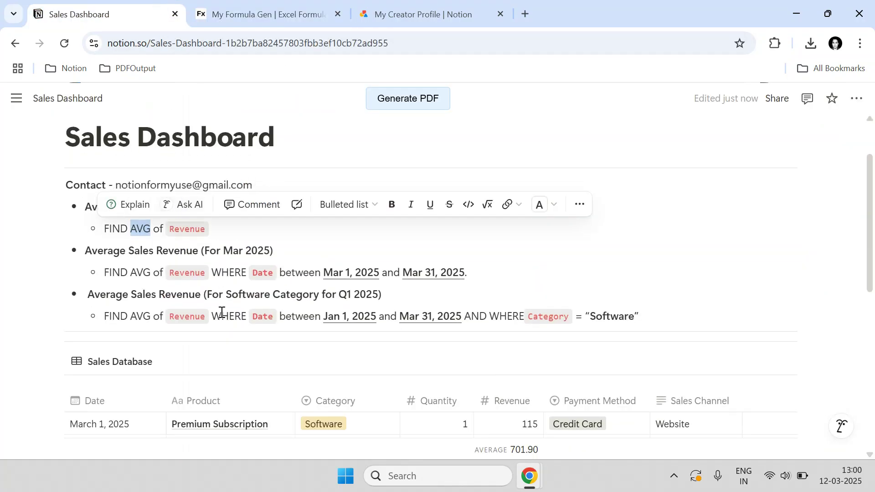
scroll(221, 313, "down", 3)
left_click(53, 286)
scroll(159, 299, "down", 5)
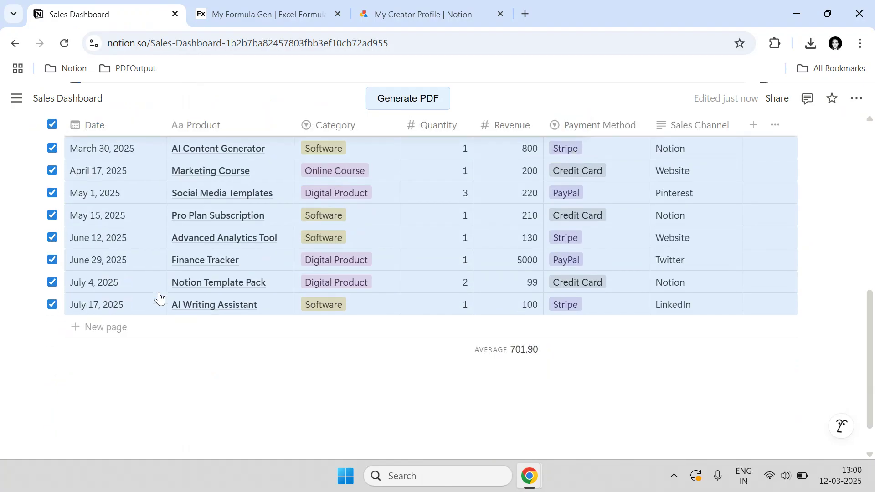
scroll(159, 299, "up", 3)
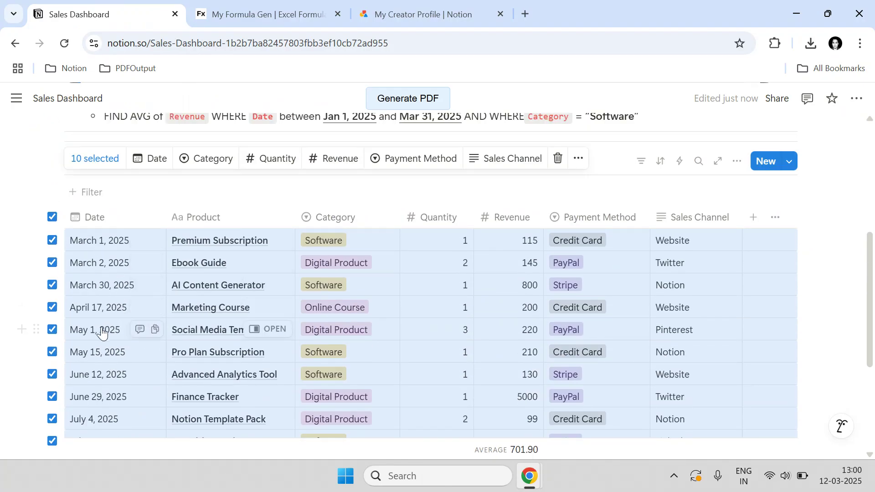
Switch to My Formula Gen, keep the formula's row scope at All Rows, and calculate the average Revenue.
left_click(250, 7)
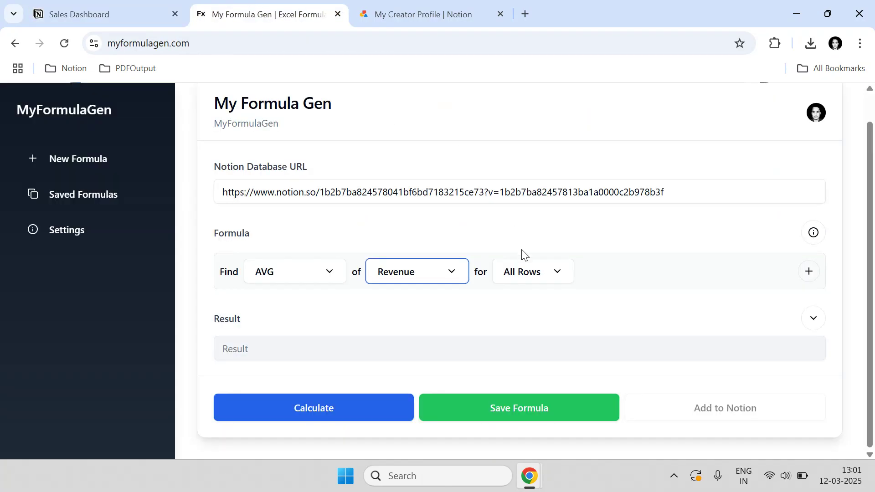
left_click(524, 272)
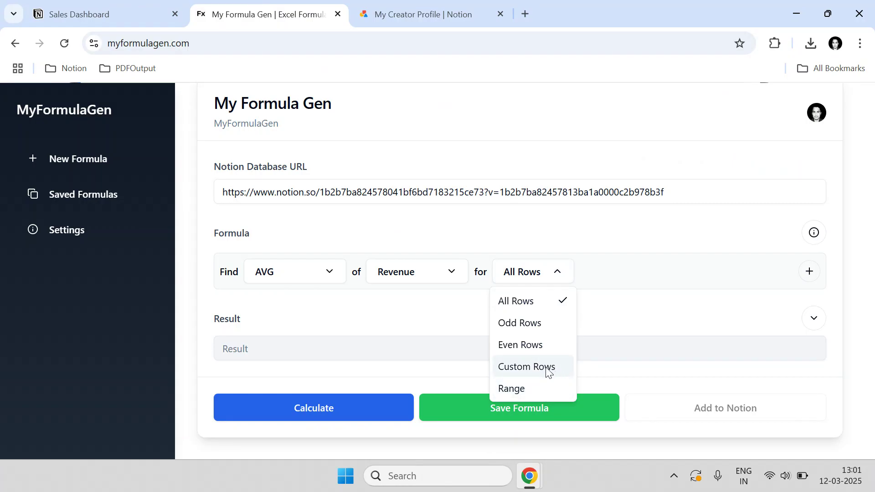
left_click(531, 304)
left_click(358, 410)
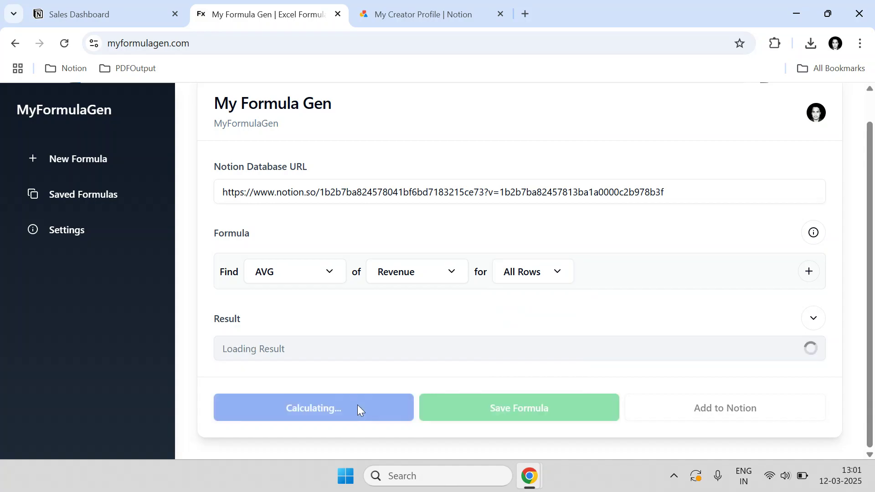
left_click_drag(273, 346, 221, 354)
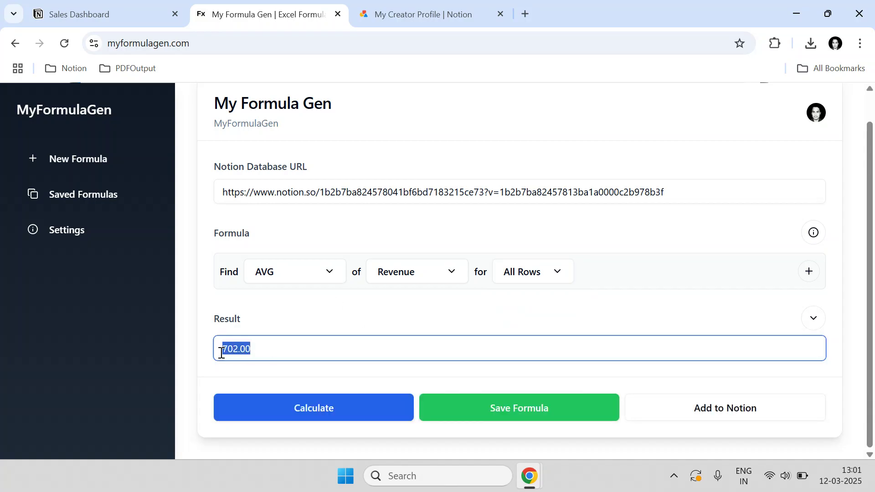
Compare My Formula Gen's result with the Revenue column's average in the Sales Dashboard's Sales Database.
left_click(139, 7)
scroll(521, 391, "down", 3)
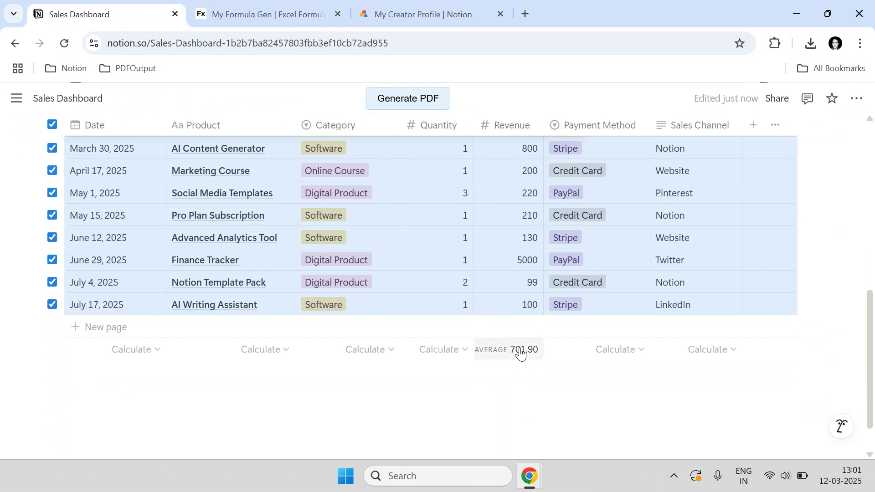
scroll(522, 353, "up", 3)
left_click(254, 4)
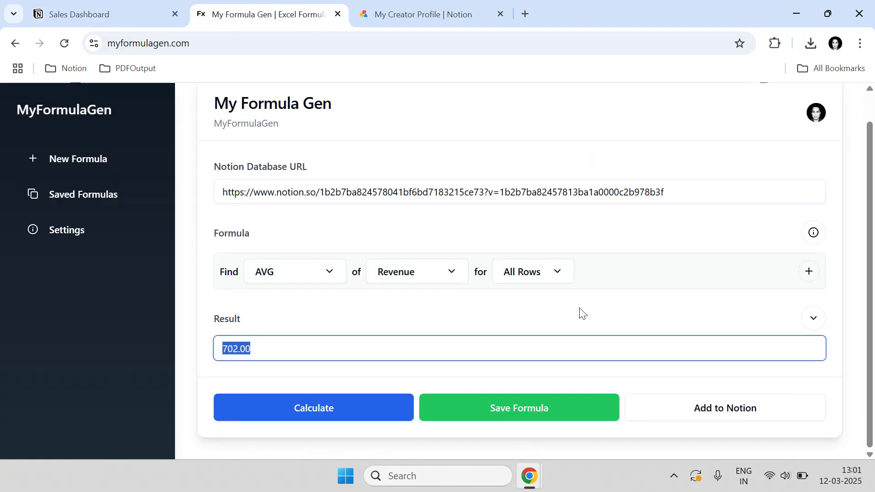
left_click(571, 319)
left_click_drag(272, 355, 226, 350)
left_click(139, 5)
scroll(305, 273, "up", 3)
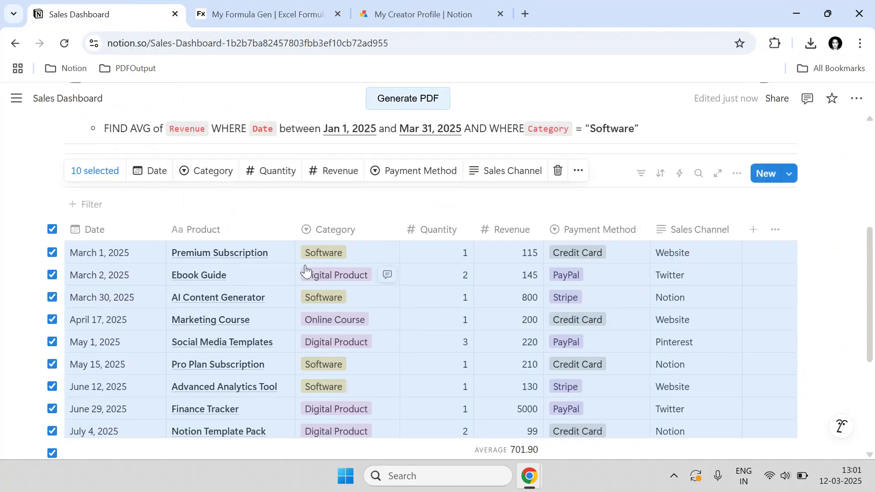
Insert a new inline database between the formula list and the Sales Database, and title it DB_Summary.
left_click(537, 250)
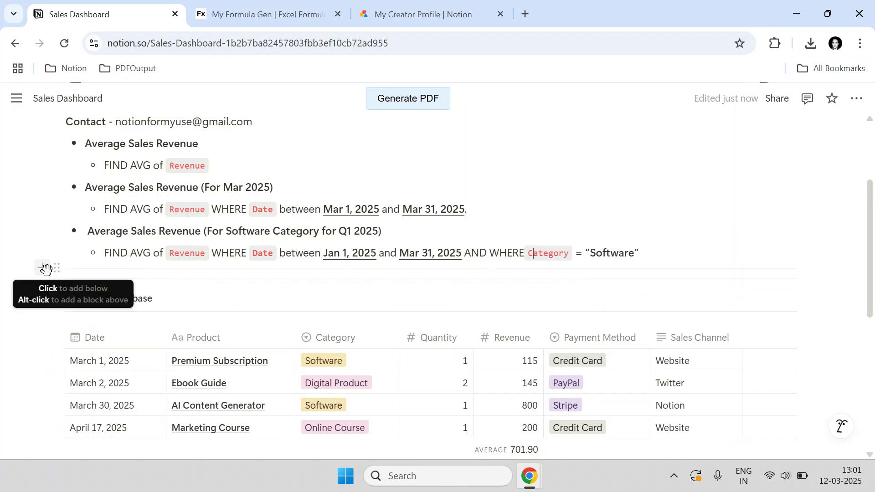
left_click(44, 268)
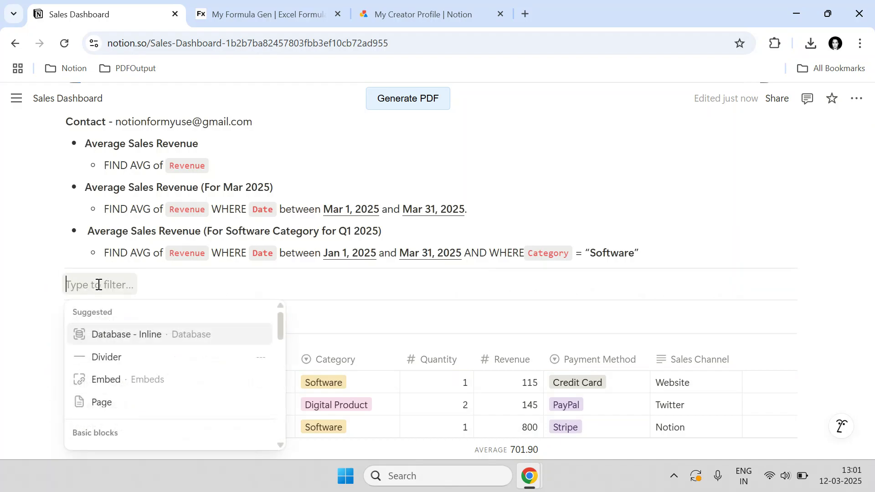
left_click(137, 340)
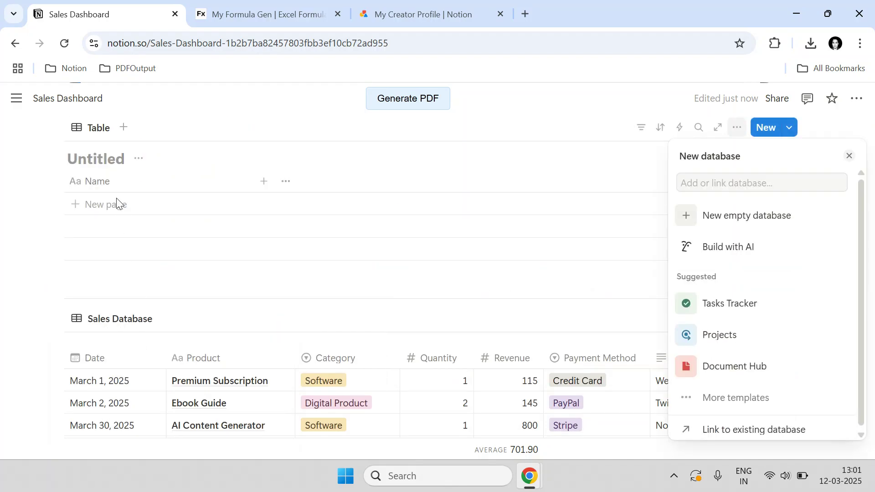
left_click(98, 164)
type("DB")
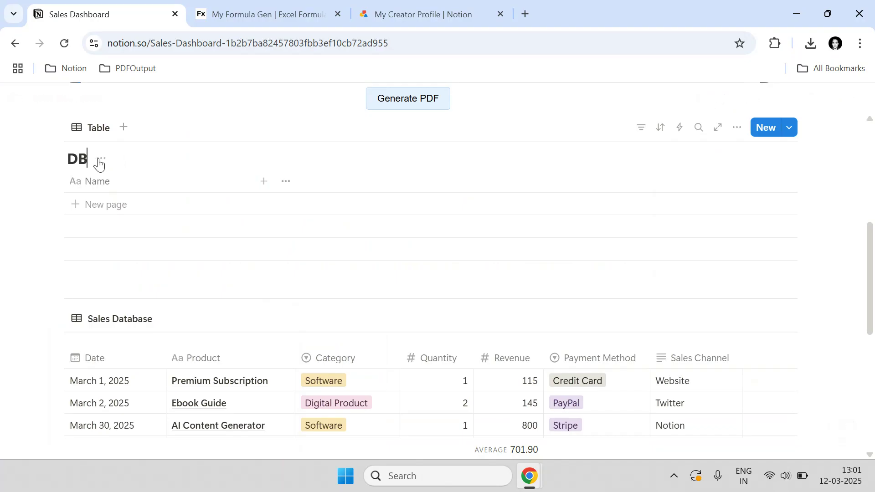
type("_Summary")
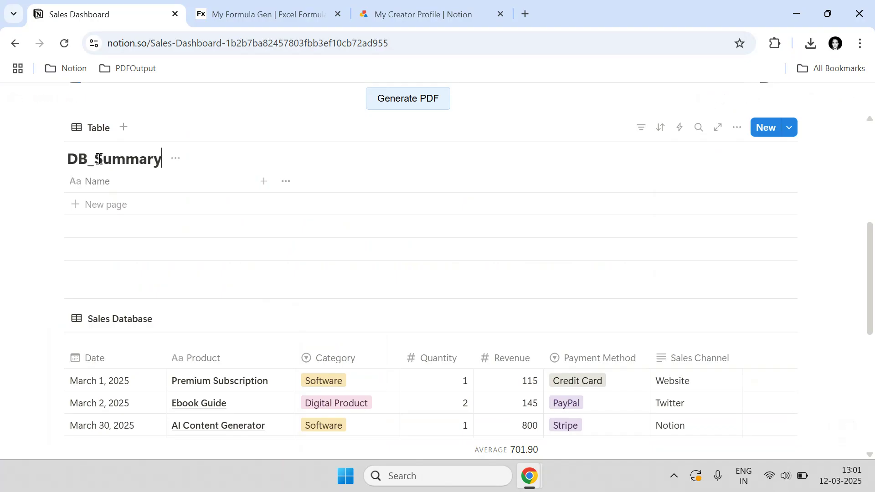
Hide the DB_Summary database title and narrow its Name column.
left_click(175, 159)
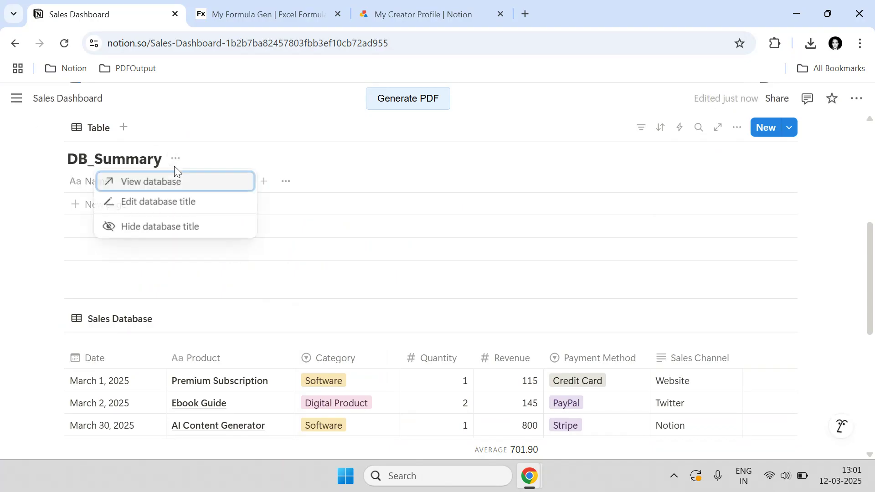
left_click(177, 231)
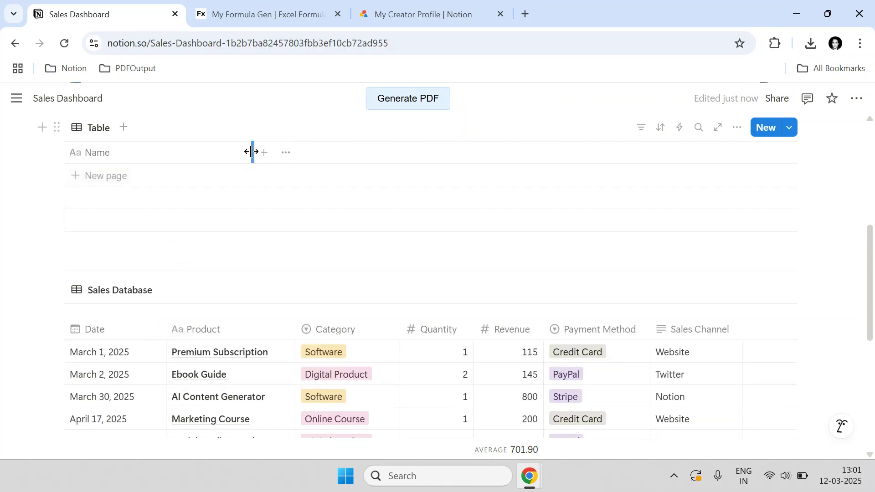
left_click_drag(250, 153, 136, 156)
Add a property named Value to DB_Summary and set its type to Number.
left_click(146, 153)
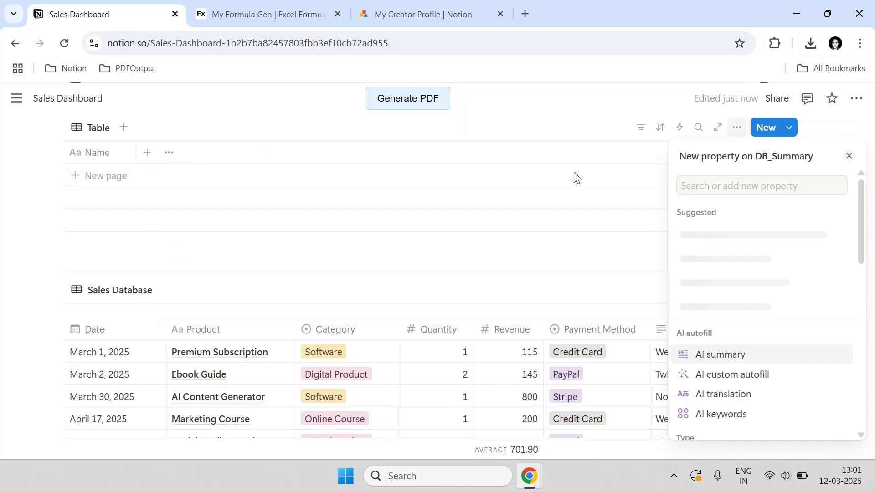
type("Value")
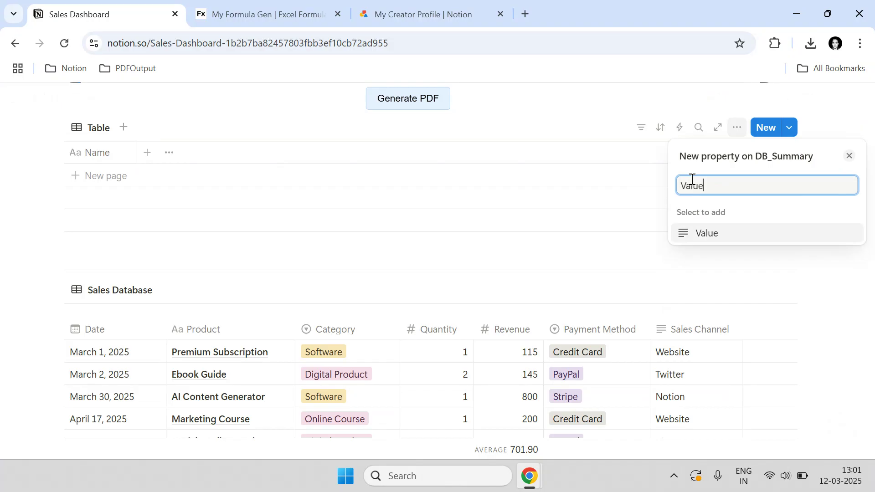
left_click(736, 234)
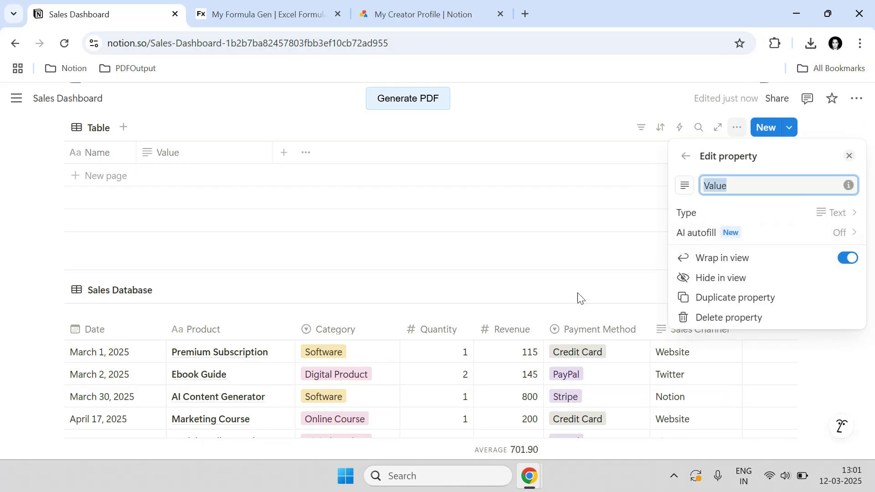
left_click(718, 213)
type("N")
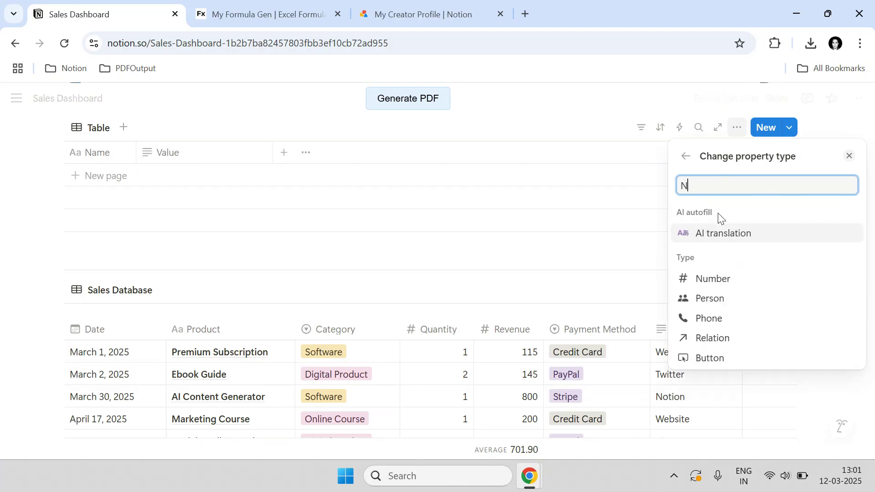
type("um")
key("Return")
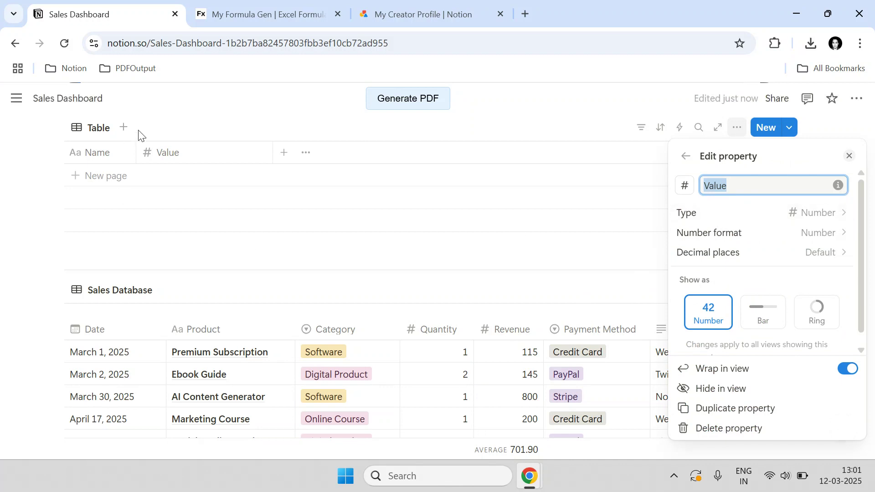
Rename the DB_Summary table view as Summary.
left_click(87, 134)
left_click(89, 133)
left_click(98, 172)
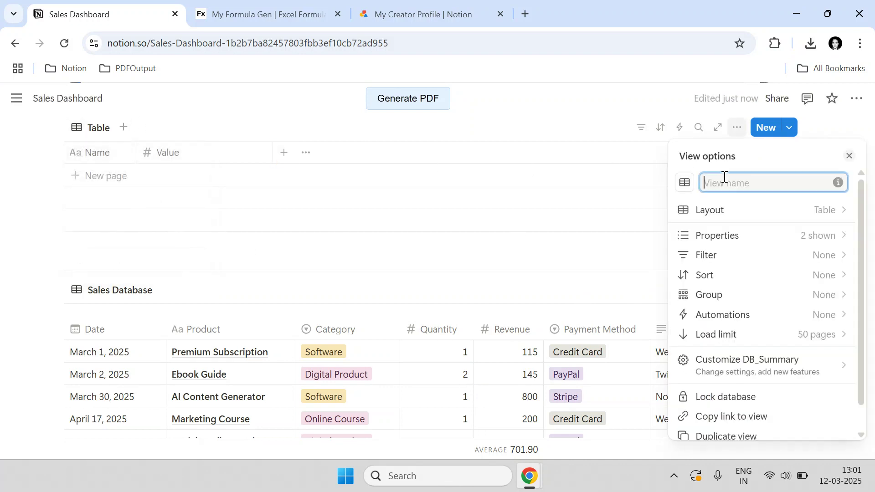
type("Summary")
key("Return")
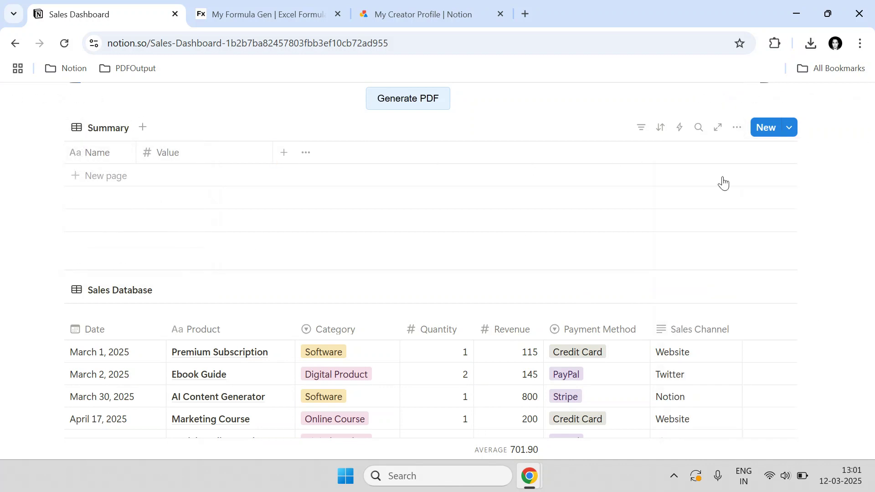
Copy the link to the Summary database block on the Sales Dashboard page.
scroll(309, 234, "up", 2)
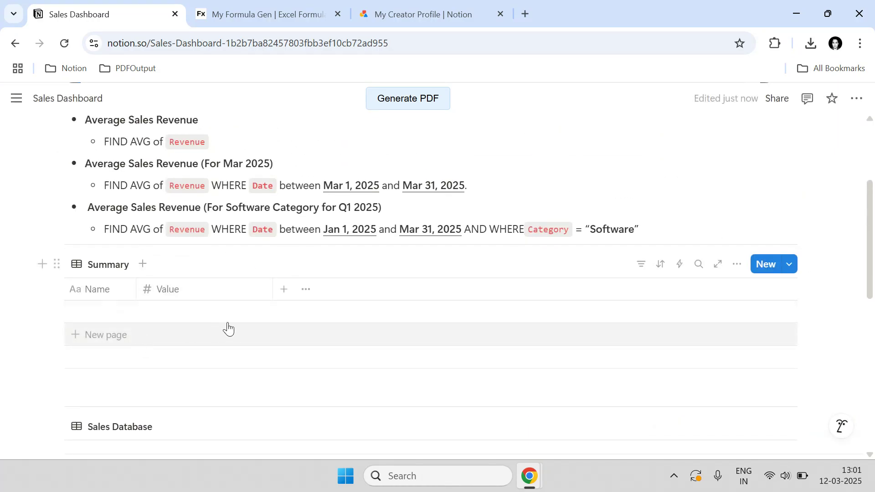
left_click(60, 266)
left_click(101, 284)
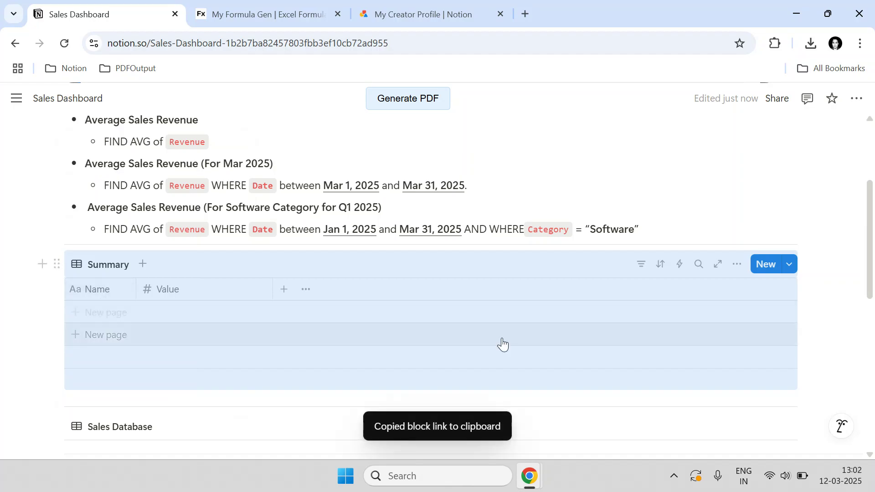
left_click(282, 5)
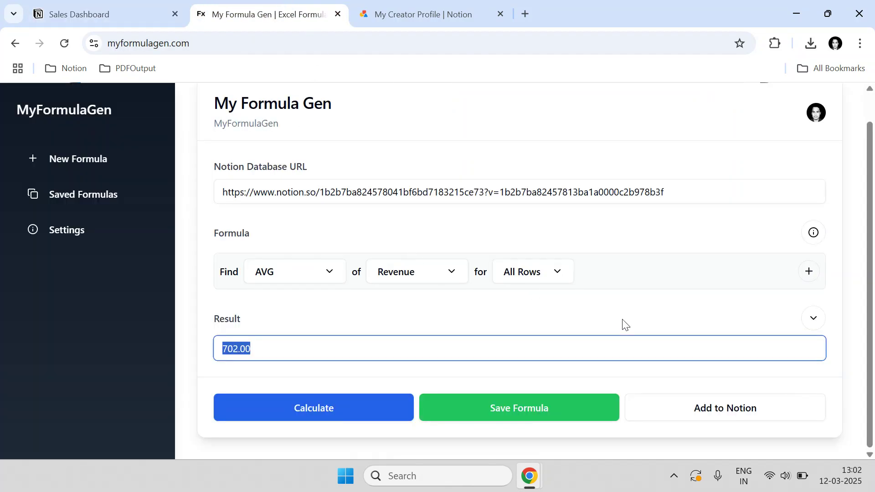
left_click(149, 7)
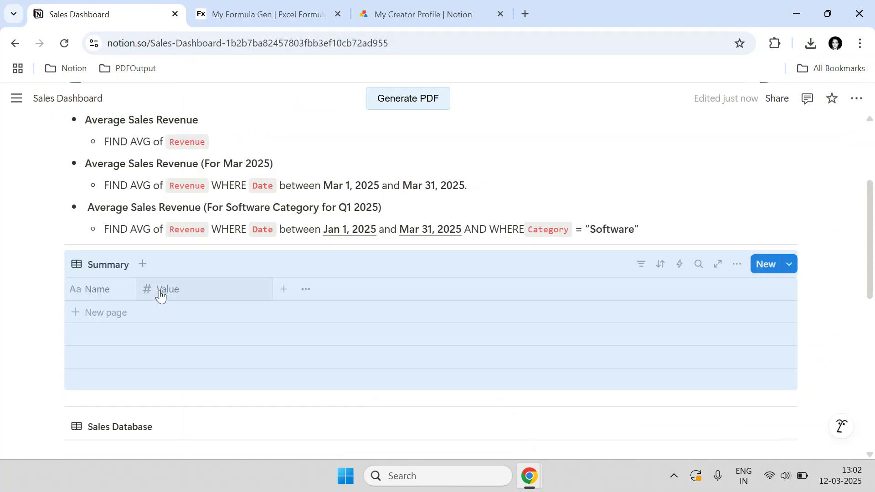
left_click(845, 277)
Add a row named Average Sales Revenue to the Summary table and widen the Name column to fit it.
scroll(401, 325, "down", 3)
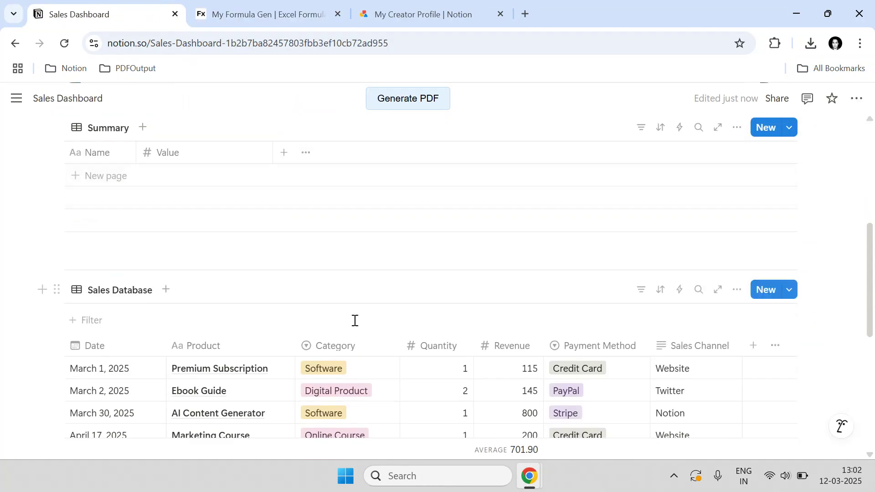
left_click(105, 182)
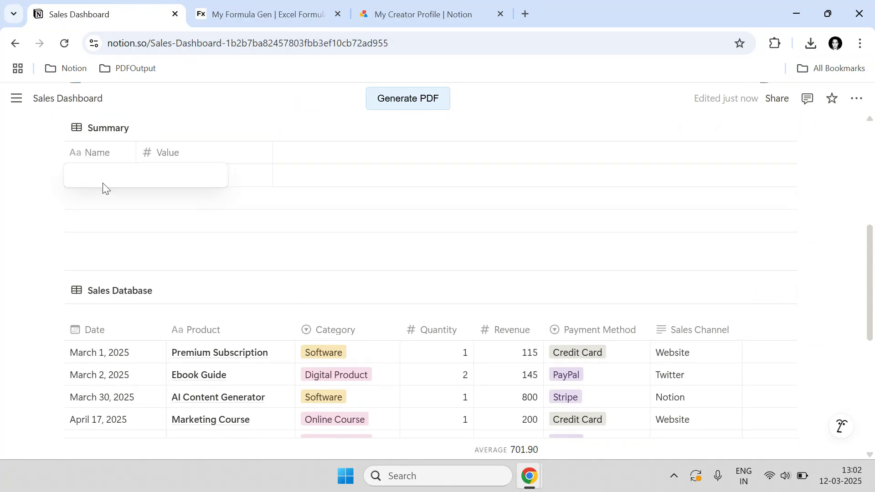
type("Average Sa")
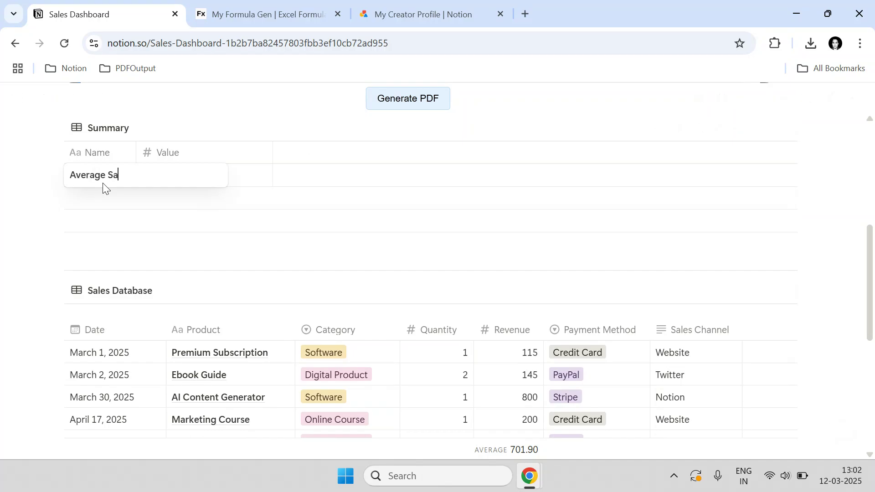
type("les Re")
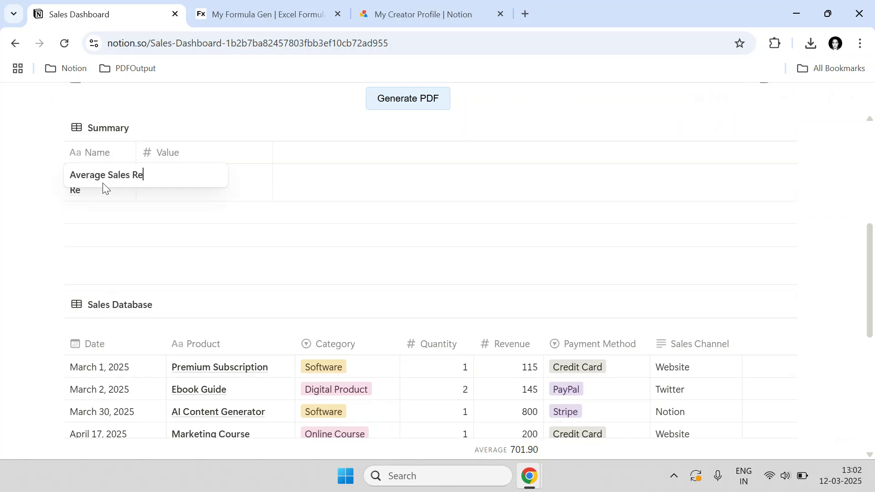
type("venue")
key("Return")
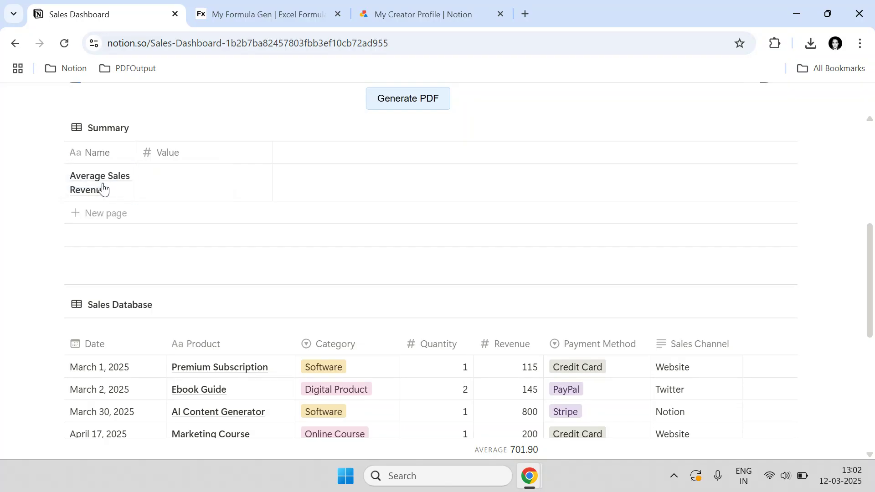
left_click_drag(135, 151, 180, 147)
Switch to My Formula Gen and show the Add to Notion fields for the calculated result, down to the Database URL.
left_click(223, 4)
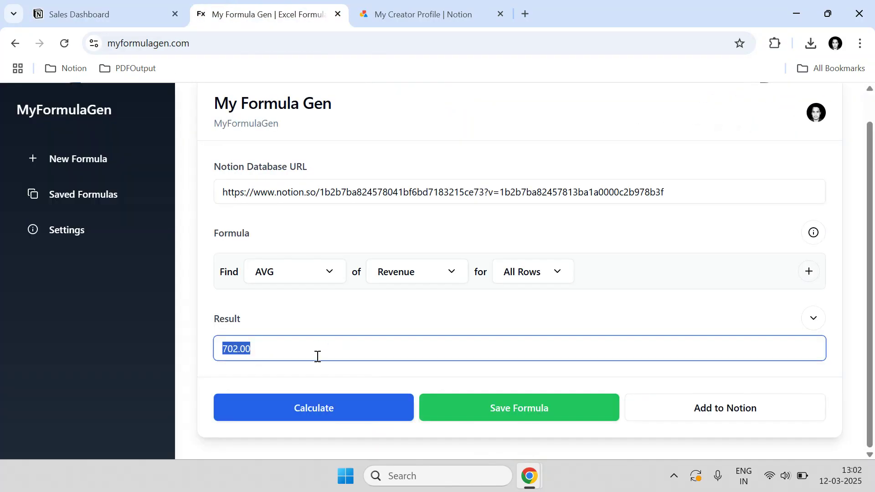
left_click(105, 14)
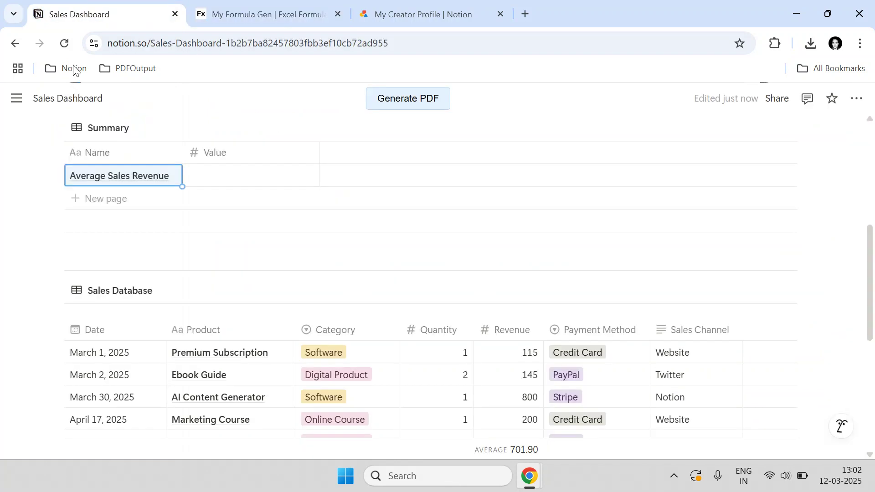
left_click(258, 21)
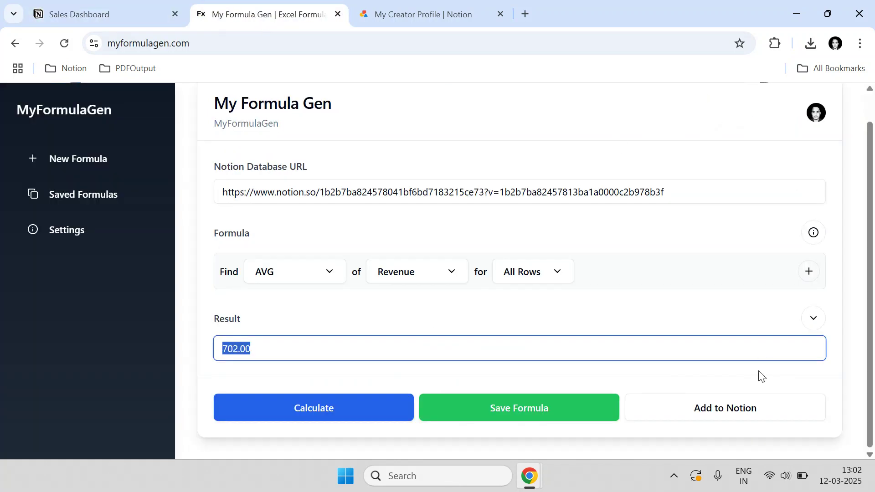
left_click(730, 411)
scroll(593, 360, "down", 5)
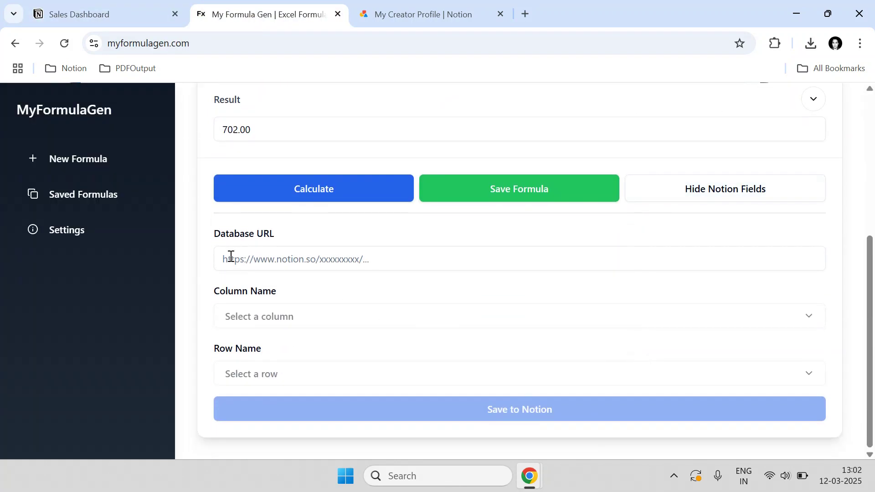
left_click_drag(210, 244, 265, 233)
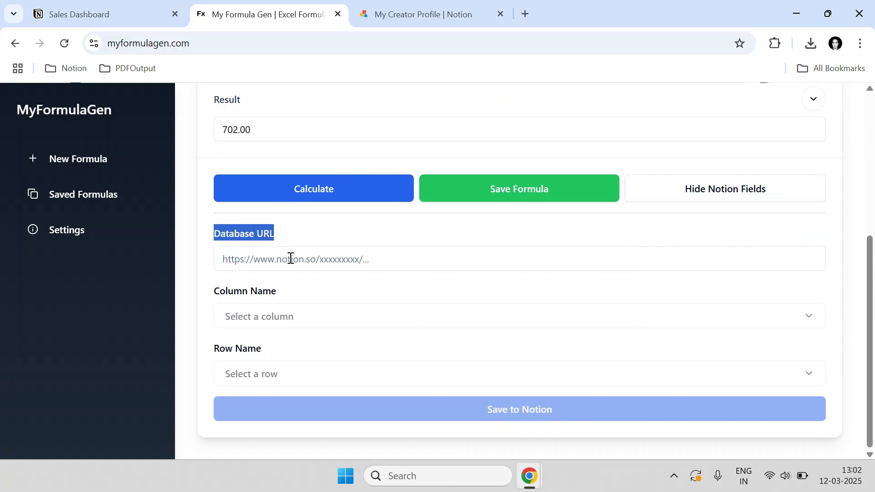
Paste the copied Summary database link as the Database URL for saving the result to Notion.
left_click(150, 14)
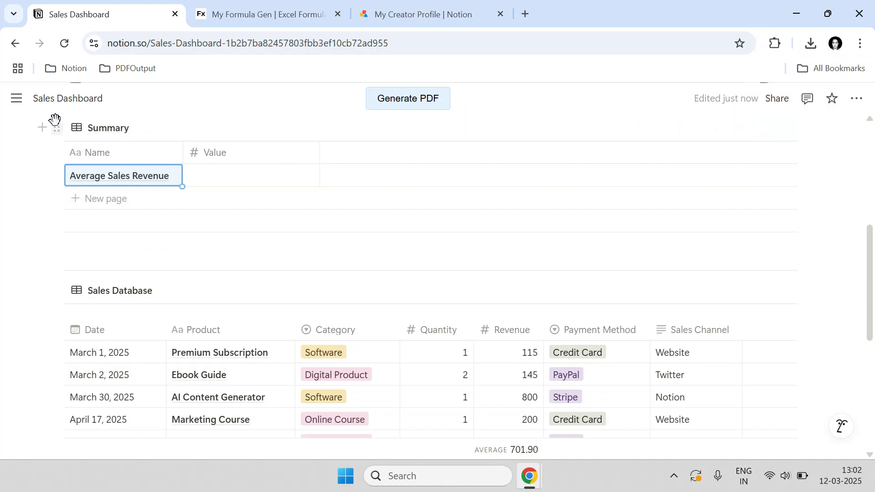
key("ctrl+Tab")
left_click(243, 262)
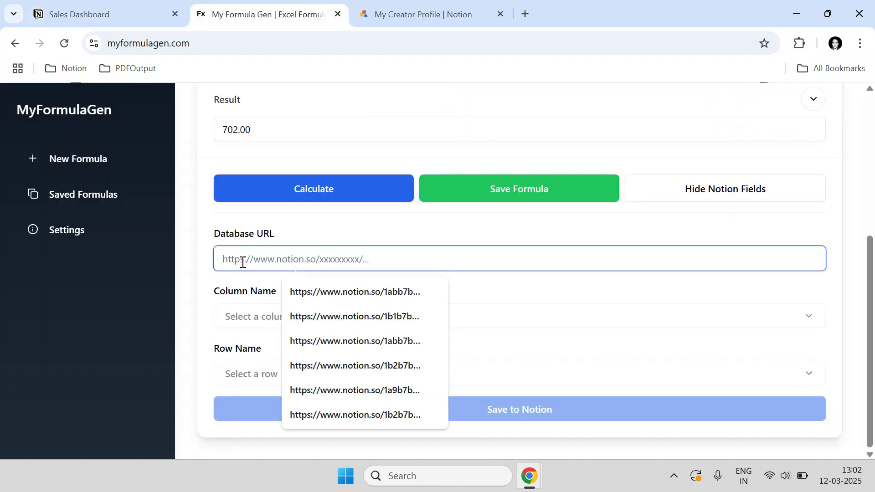
key("ctrl+v")
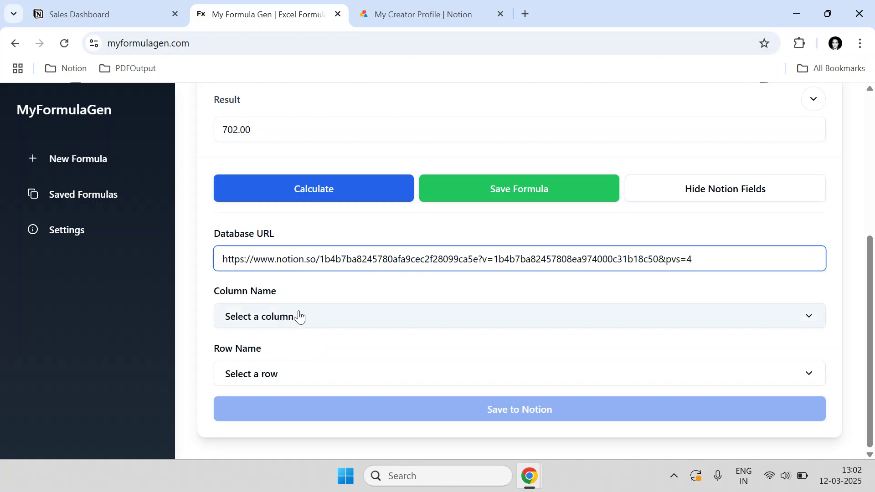
Save the result to Notion in the Value column of the Average Sales Revenue row.
left_click(111, 12)
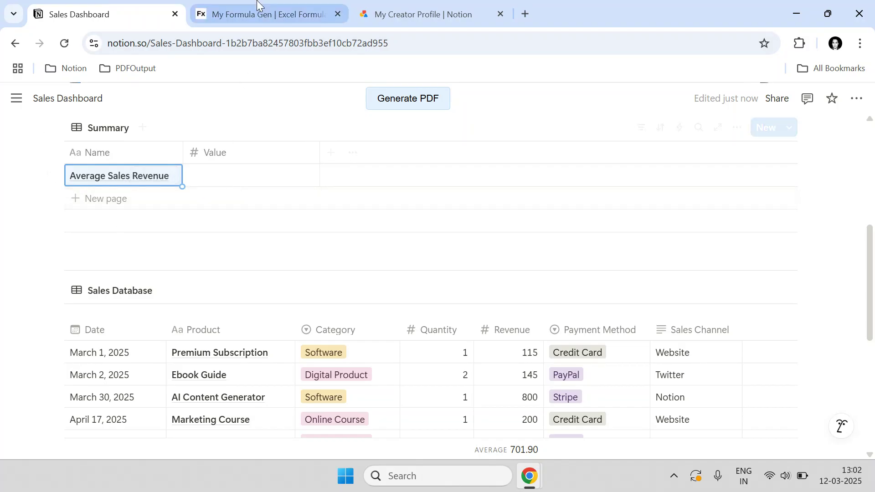
left_click(258, 5)
left_click(329, 323)
left_click(526, 346)
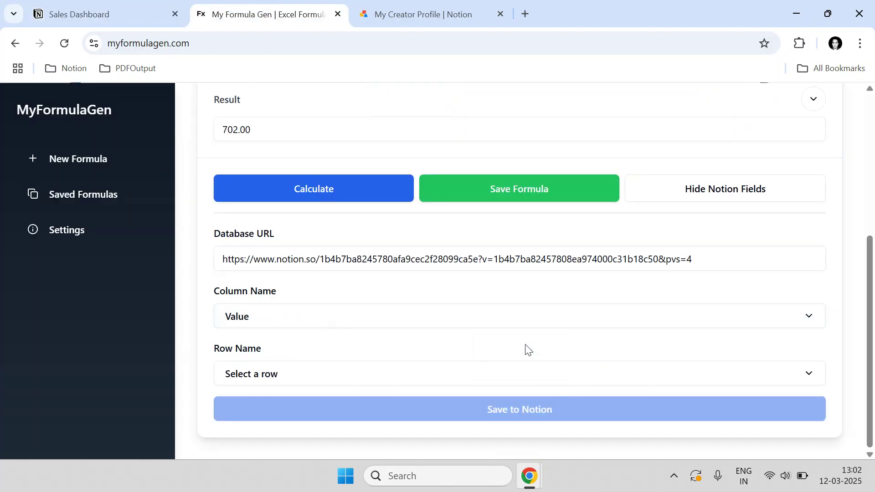
left_click(322, 373)
left_click(511, 406)
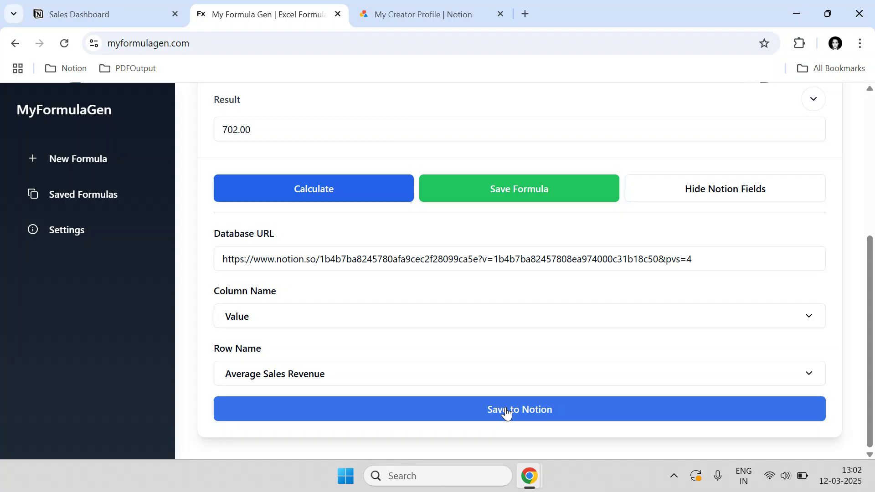
left_click(506, 410)
left_click(504, 410)
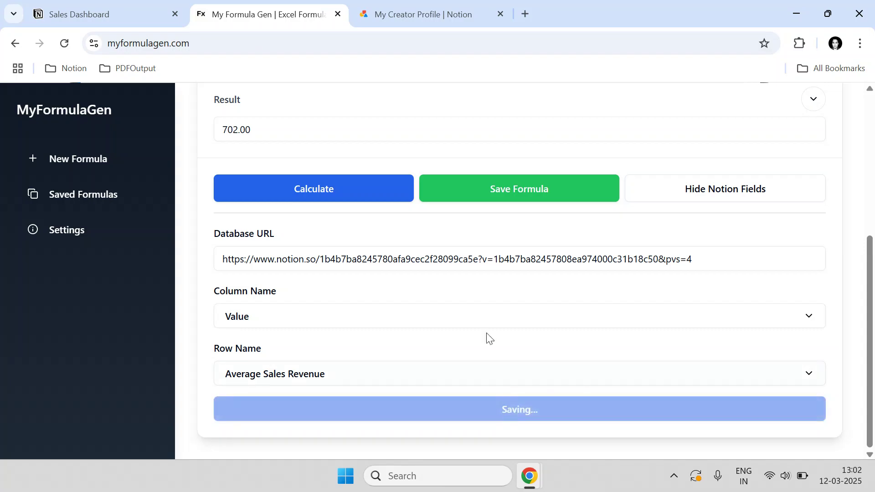
Switch to the Sales Dashboard page and narrow the Value column of the Summary table.
scroll(262, 237, "up", 3)
left_click(119, 8)
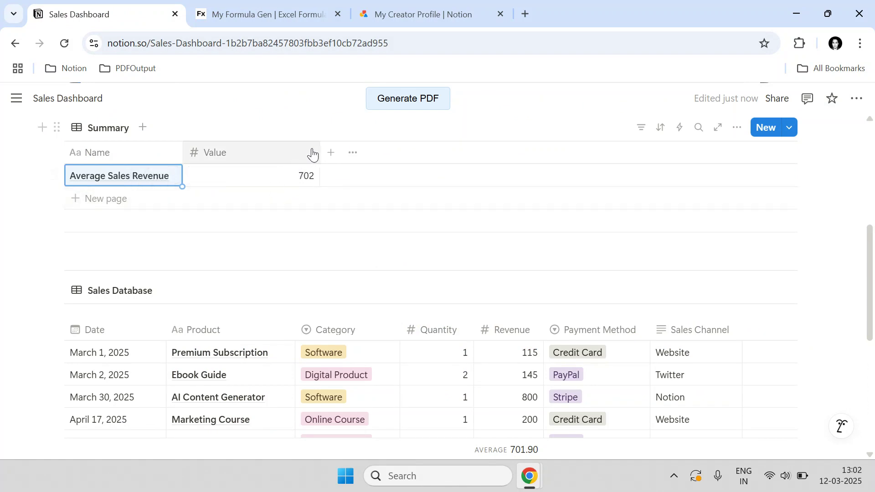
left_click_drag(319, 148, 250, 149)
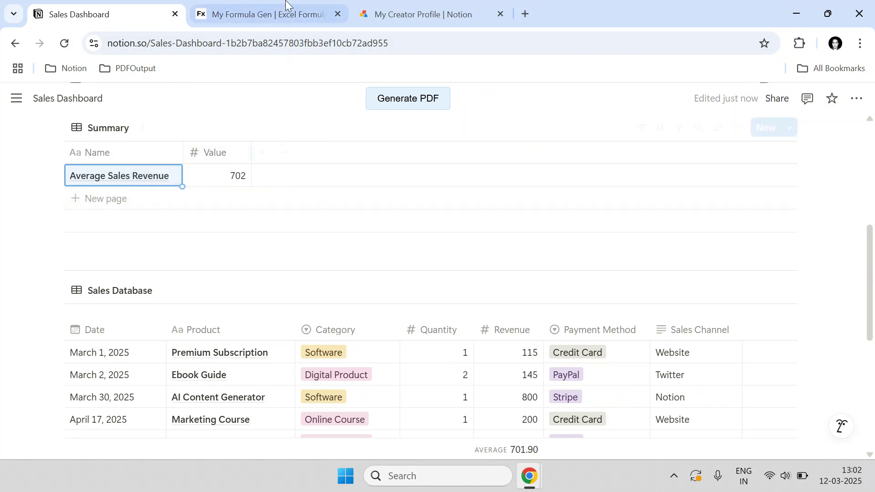
Compare the value saved in the Summary table with the Revenue average under the Sales Database.
left_click(287, 14)
scroll(475, 364, "down", 3)
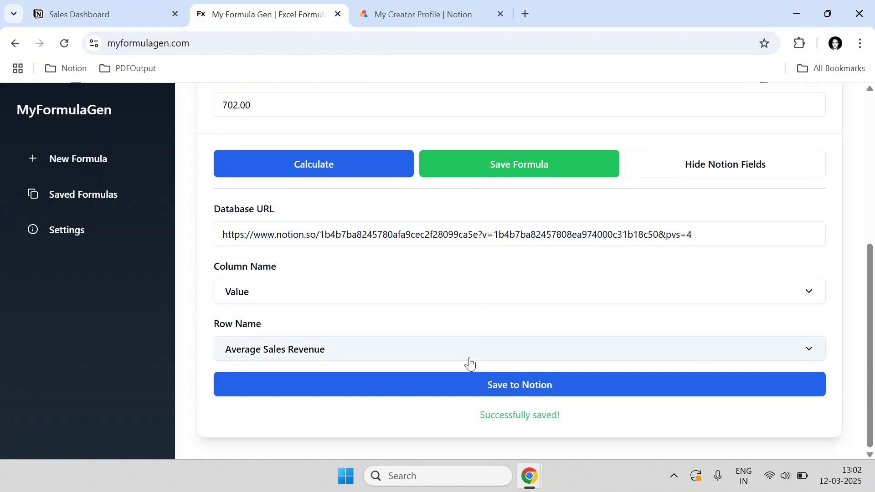
left_click(149, 16)
scroll(519, 298, "down", 2)
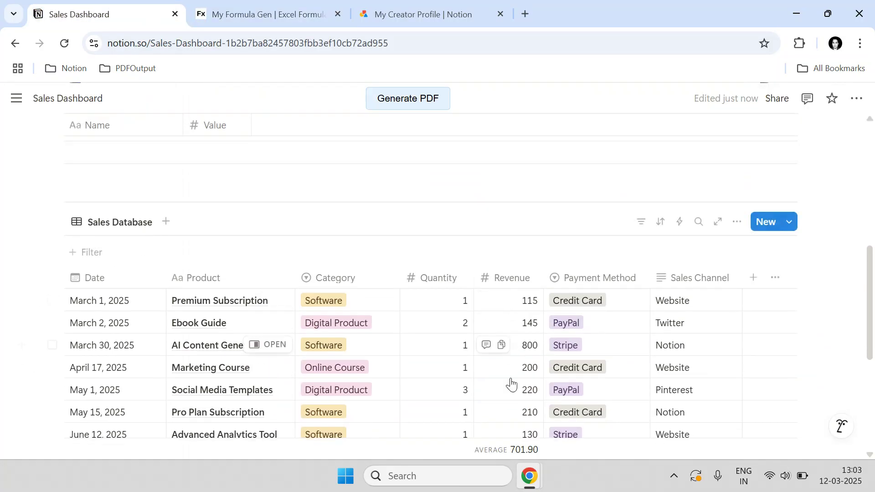
scroll(506, 383, "down", 3)
scroll(395, 275, "up", 4)
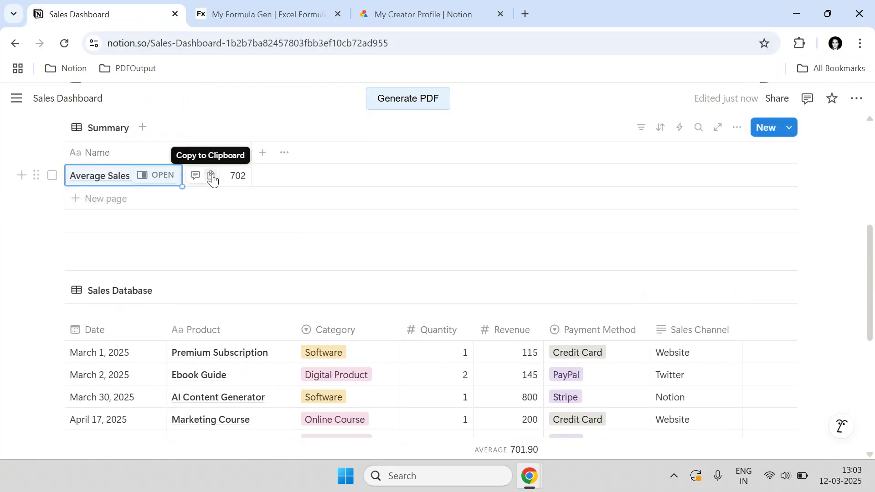
Switch to My Formula Gen and save the formula under the name Rev Avg.
left_click(302, 11)
left_click(521, 234)
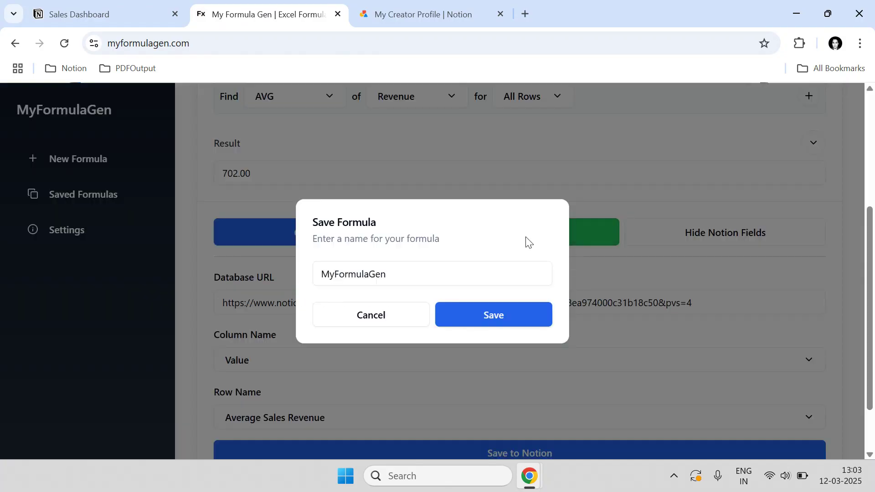
left_click_drag(406, 277, 302, 275)
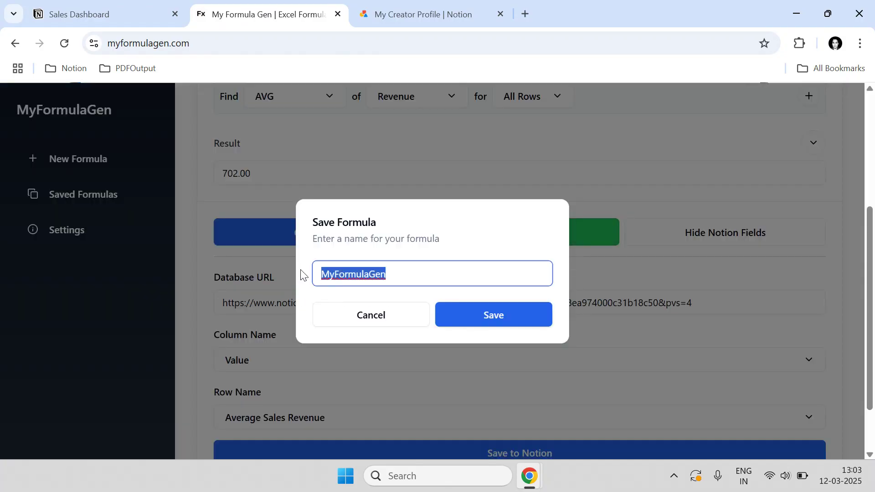
type("Rev Avg")
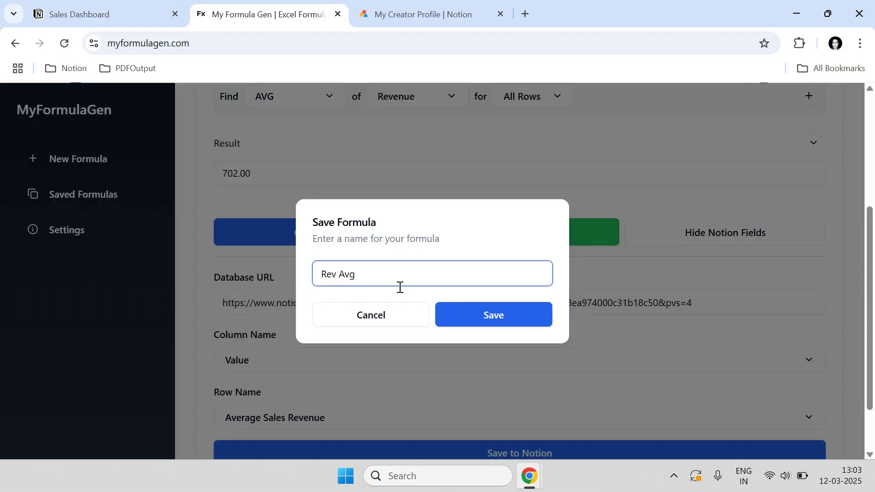
left_click(523, 316)
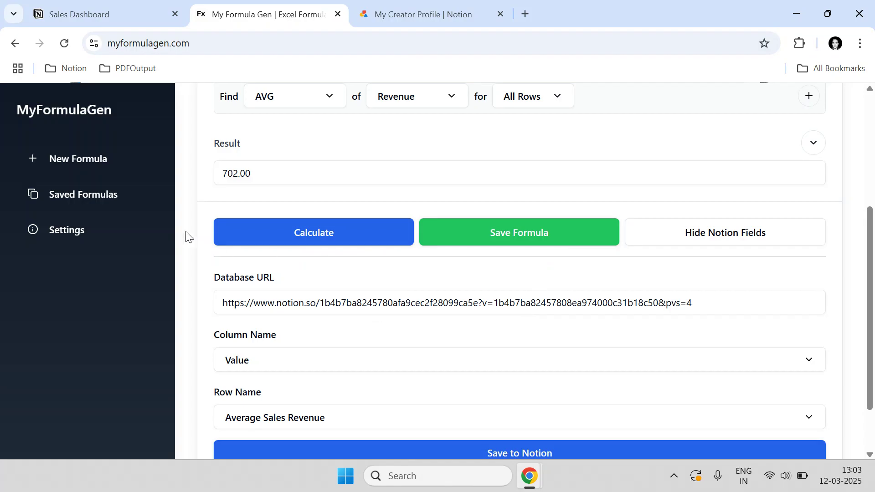
Review the list of saved formulas for the Rev Avg entry.
left_click(117, 201)
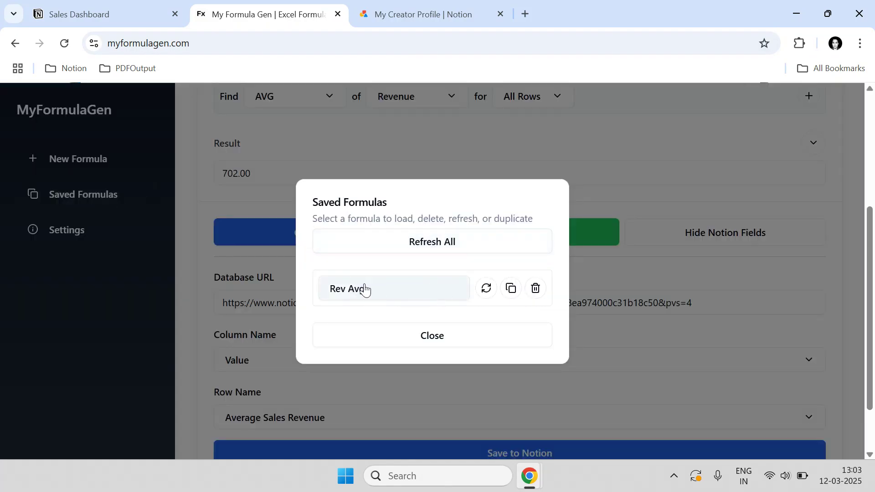
left_click(431, 335)
left_click(137, 203)
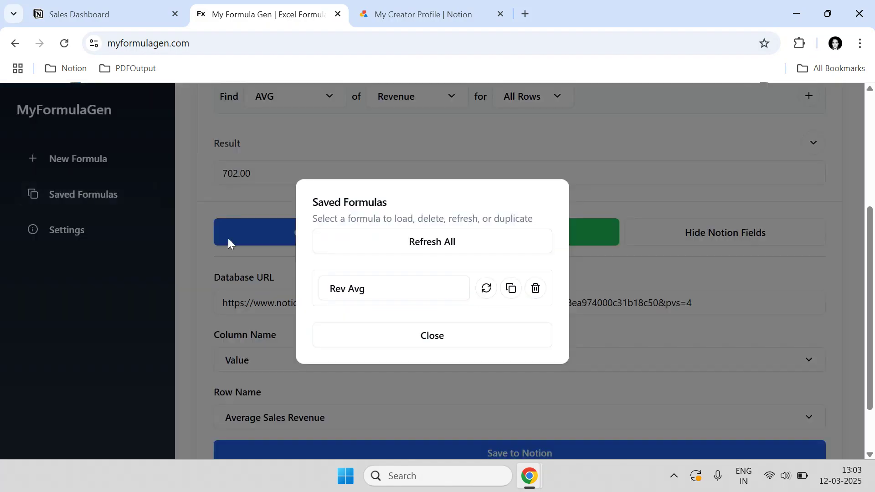
Switch to the Sales Dashboard page and set the Finance Tracker revenue to 10 in the Sales Database.
left_click(114, 13)
scroll(586, 297, "down", 7)
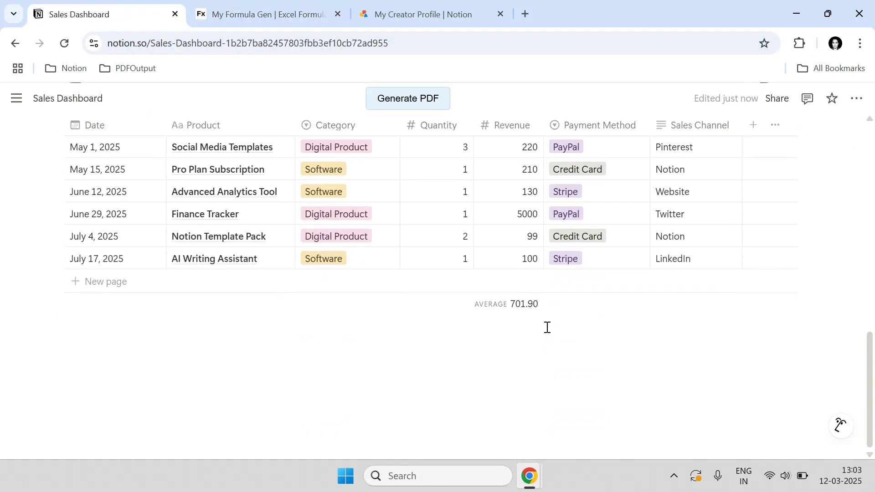
left_click(521, 214)
key("ctrl+a")
type("10")
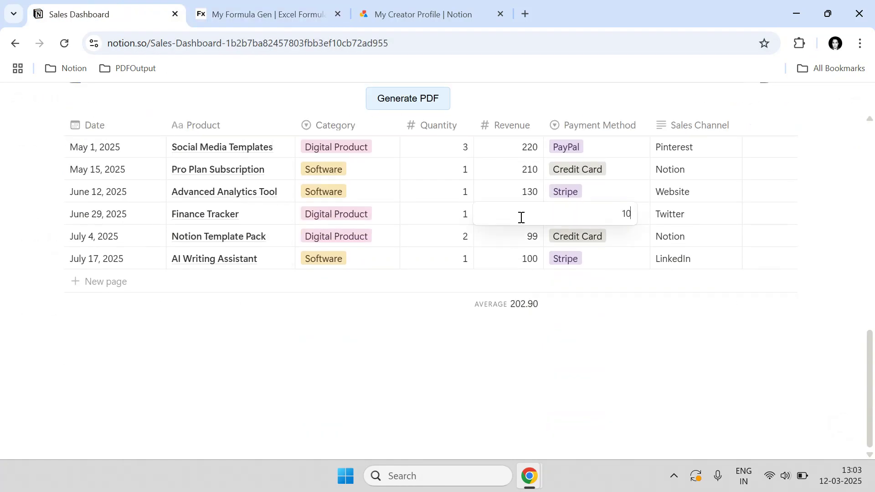
key("Return")
Set the Ebook Guide revenue to 170 in the Sales Database.
scroll(521, 221, "up", 1)
left_click(522, 220)
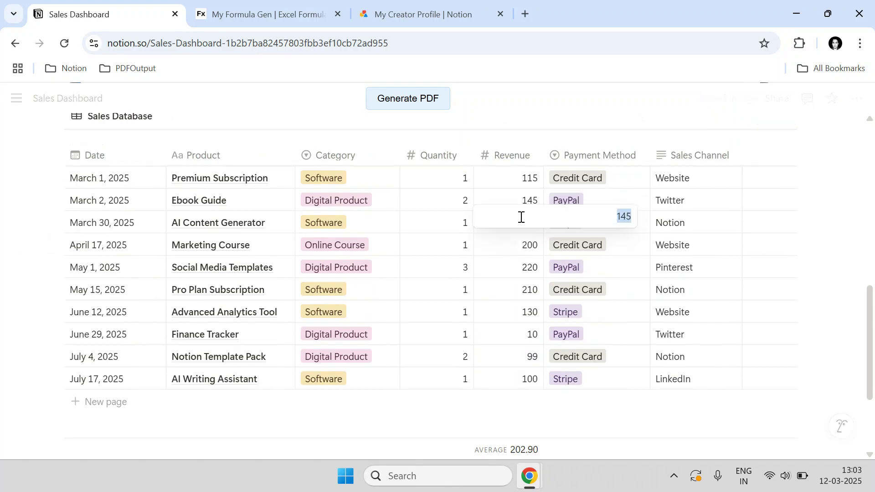
type("170")
key("Return")
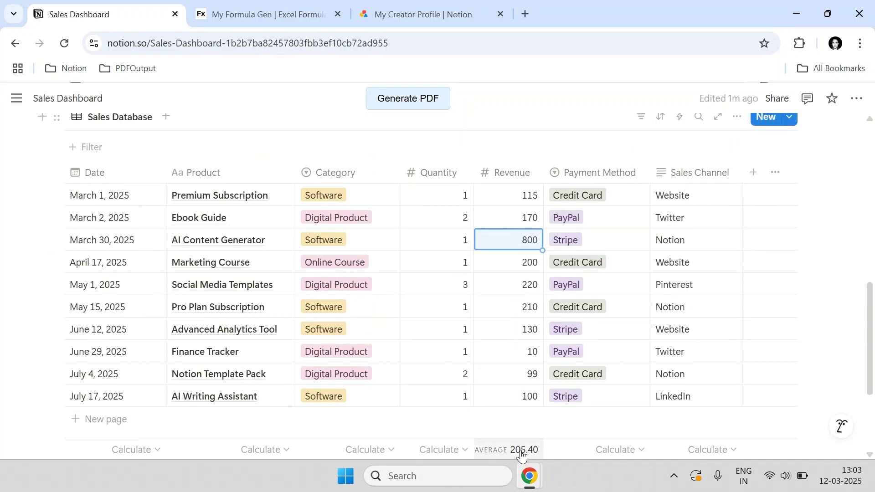
Check the Summary value, then refresh the saved Rev Avg formula in My Formula Gen.
scroll(231, 174, "up", 4)
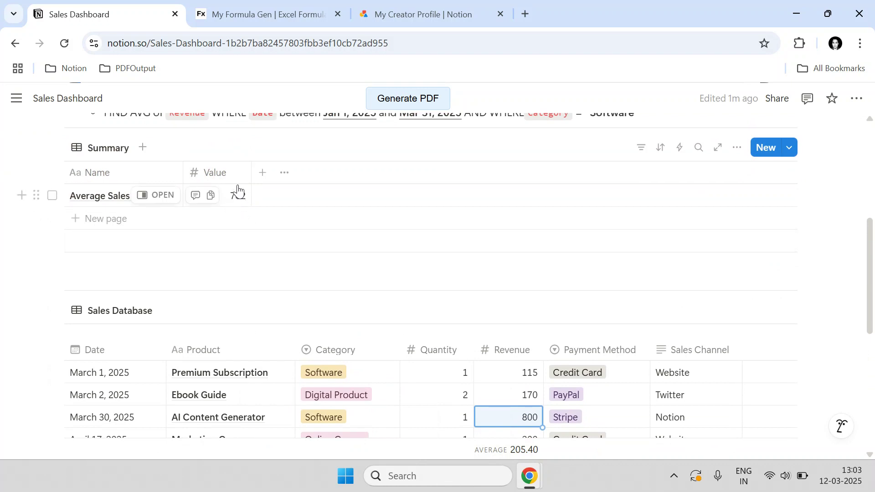
left_click(273, 3)
left_click(400, 335)
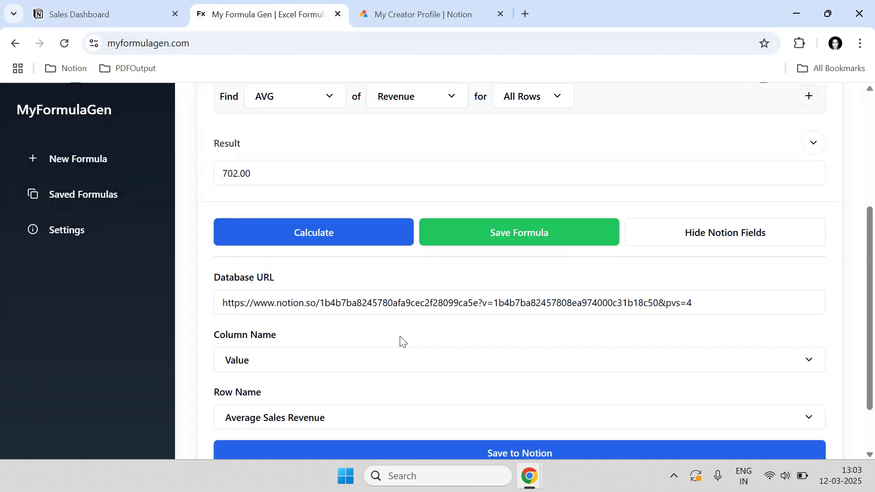
left_click(94, 198)
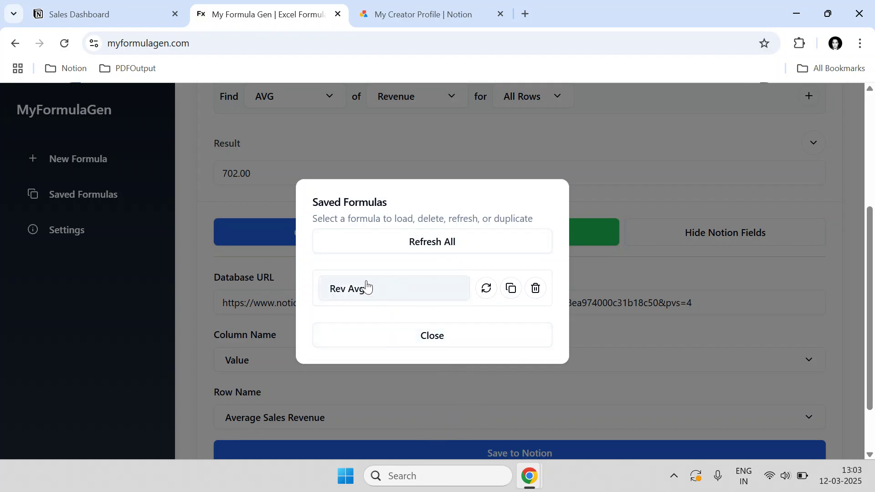
left_click(486, 288)
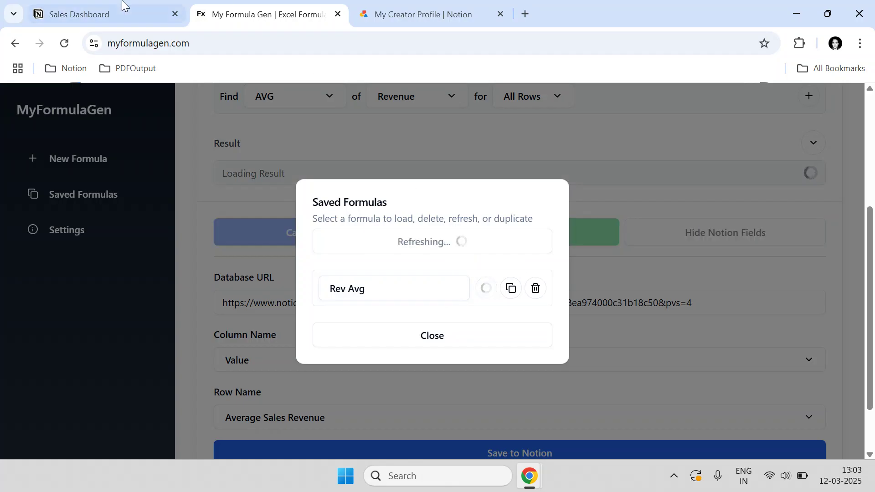
Compare the refreshed Summary value with the Sales Database average on the Sales Dashboard, and close the saved formulas list in My Formula Gen.
left_click(123, 5)
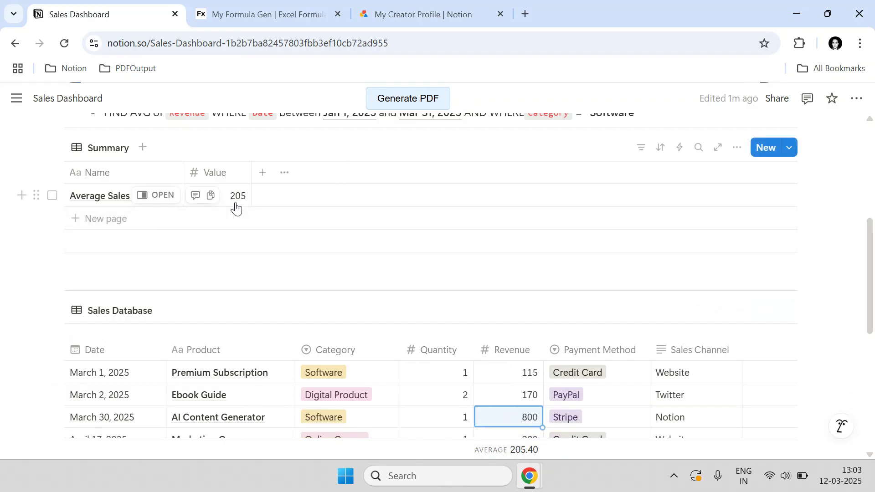
scroll(488, 429, "down", 3)
scroll(240, 279, "up", 5)
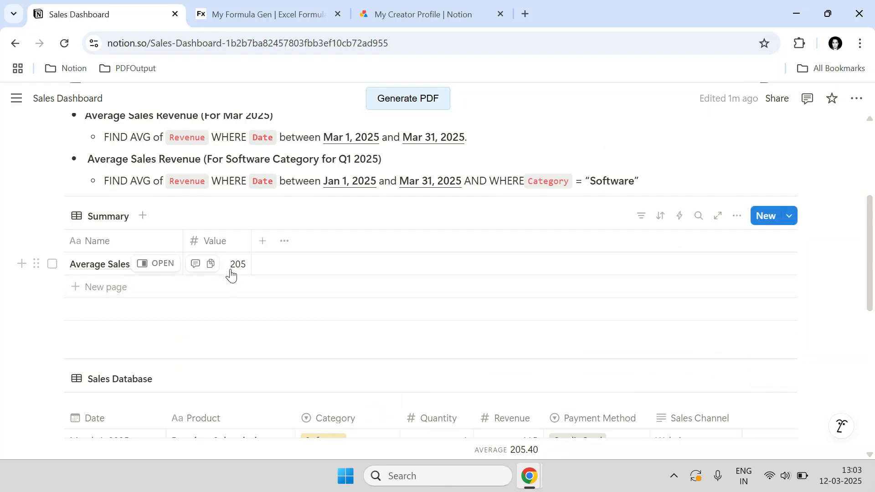
scroll(479, 371, "down", 4)
left_click(273, 13)
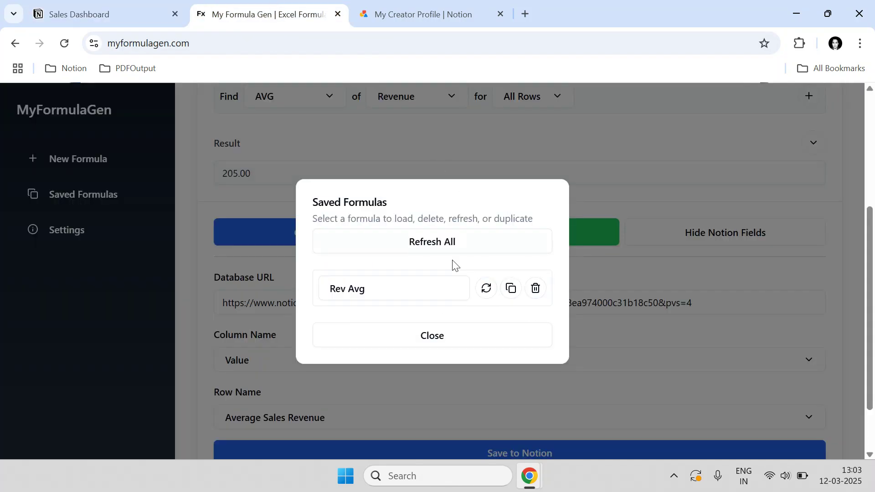
left_click(139, 10)
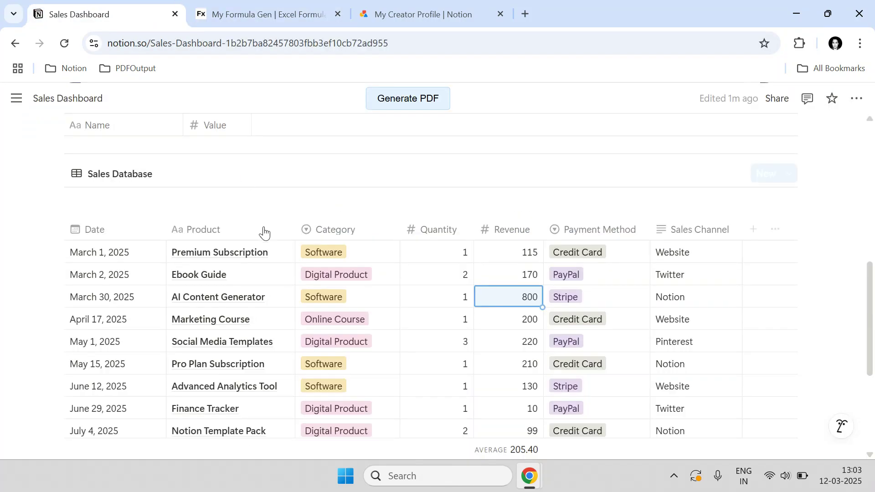
left_click(255, 3)
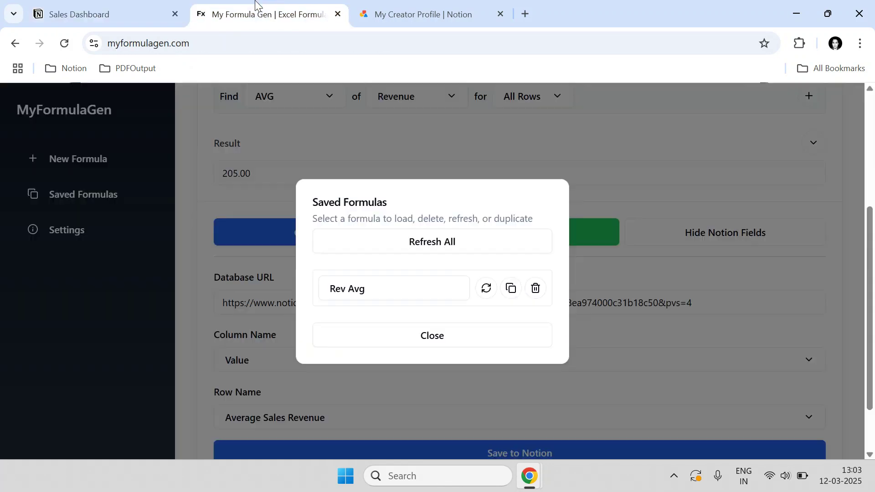
left_click(477, 335)
Strike through the Average Sales Revenue bullet and its FIND AVG of Revenue sub-bullet on the Sales Dashboard page.
left_click(117, 7)
scroll(230, 203, "up", 5)
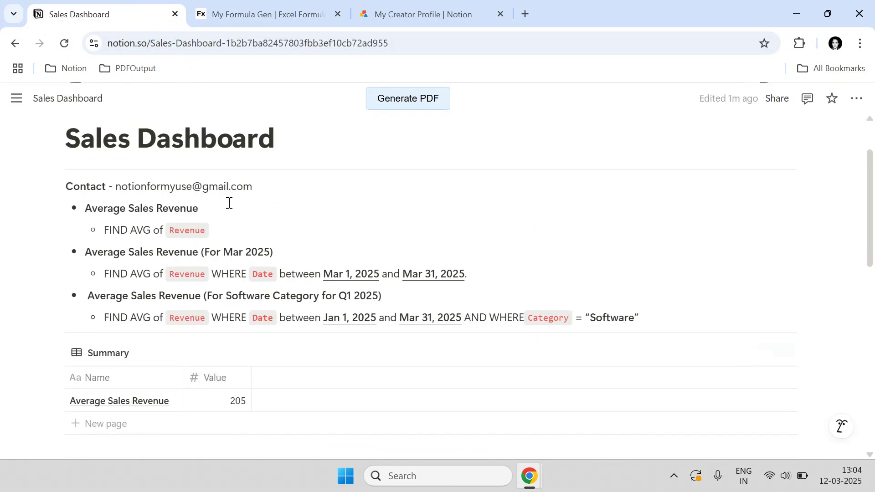
left_click_drag(228, 231, 111, 214)
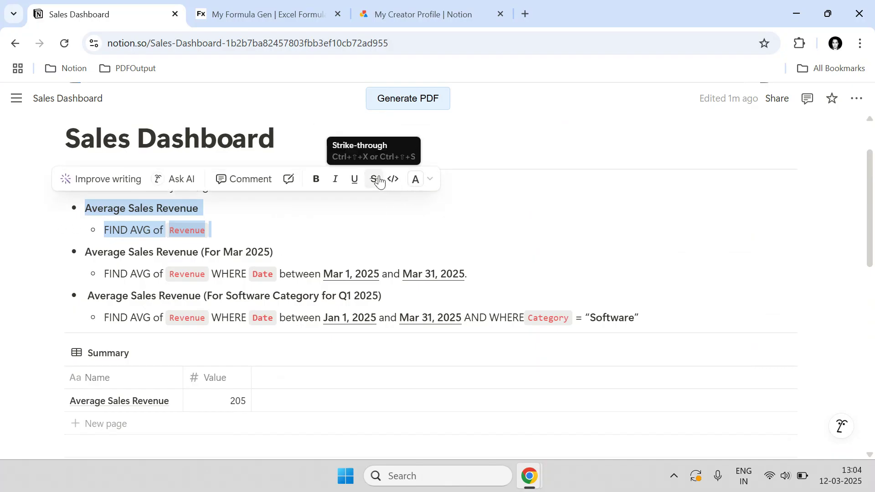
left_click(374, 179)
scroll(255, 245, "down", 3)
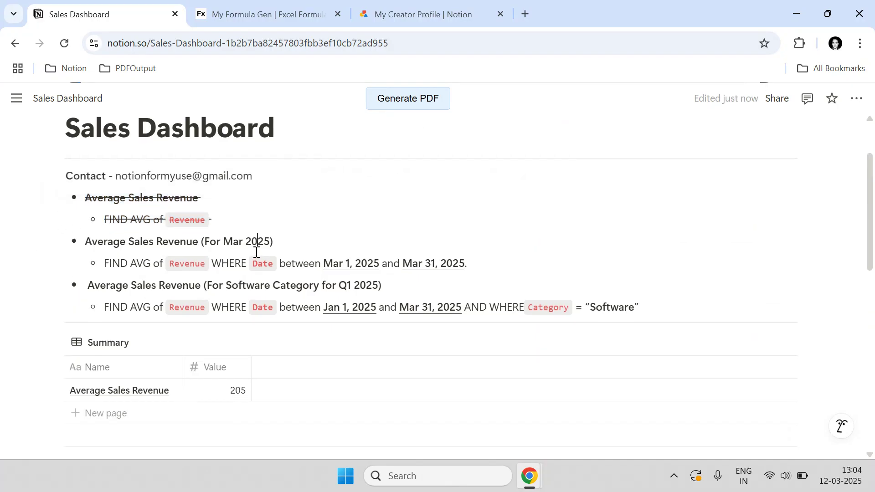
Compare the Rev Avg formula in My Formula Gen with the remaining average revenue requirements on the Sales Dashboard page.
key("ctrl+Tab")
scroll(343, 155, "up", 3)
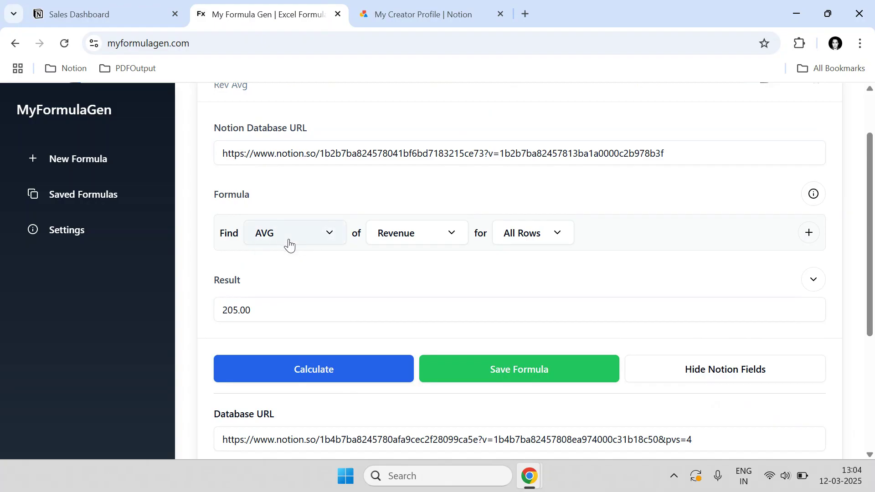
left_click(105, 14)
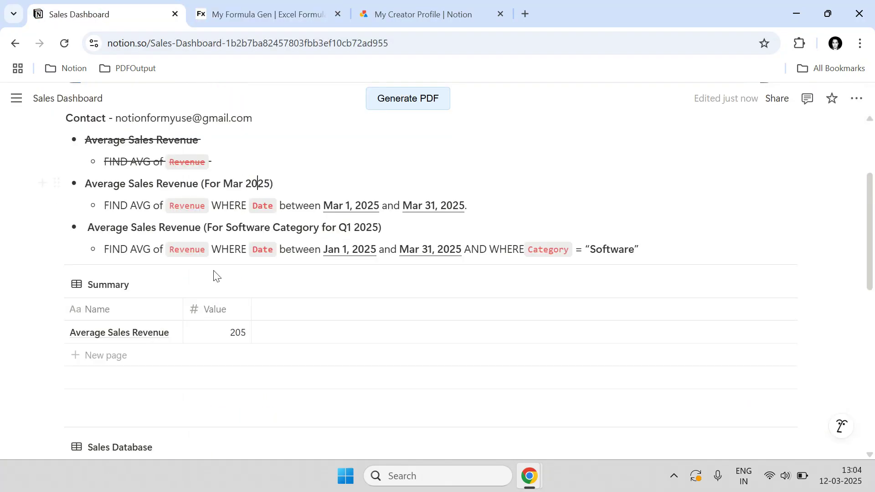
left_click(250, 14)
scroll(337, 250, "down", 5)
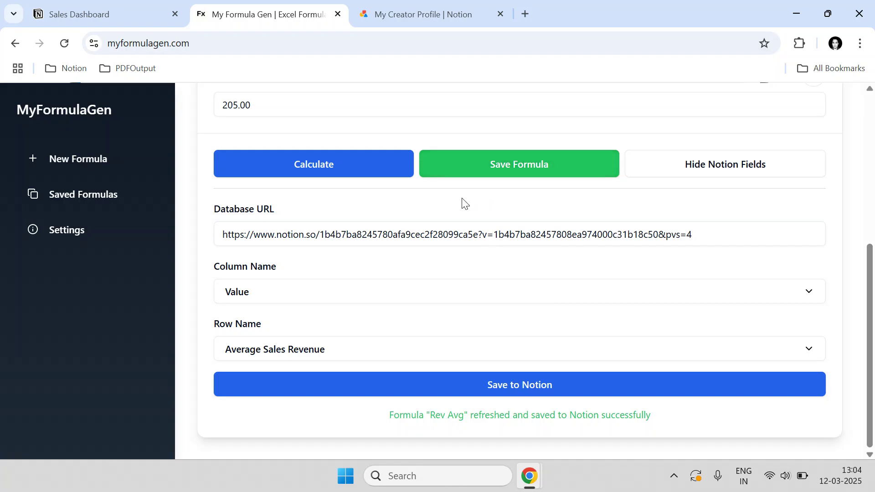
scroll(463, 203, "up", 5)
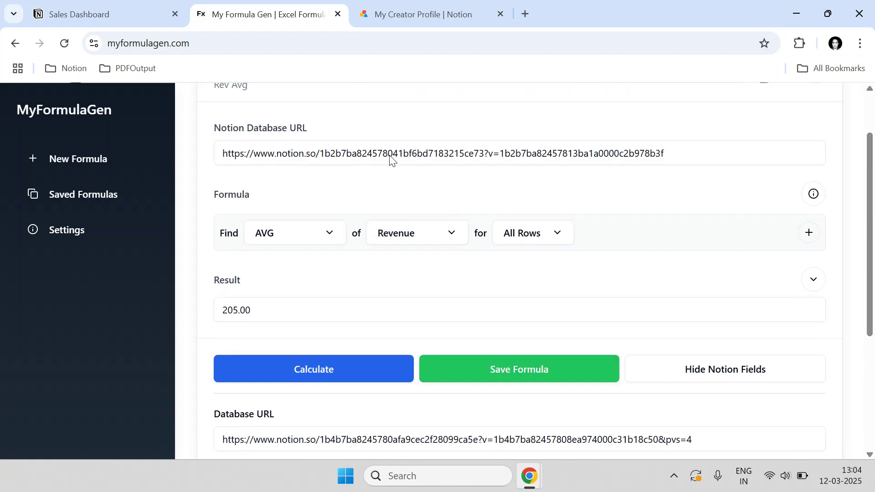
left_click(164, 5)
scroll(196, 265, "up", 3)
scroll(190, 269, "down", 2)
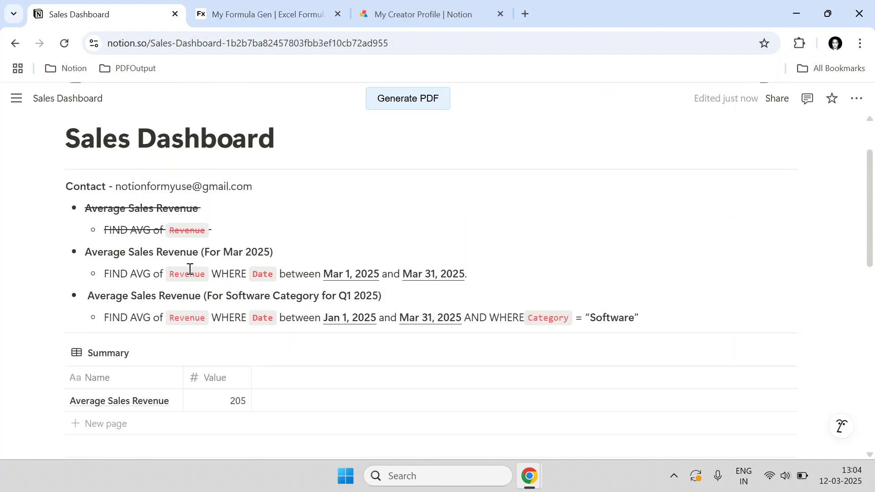
Highlight the Average Sales Revenue (For Mar 2025) bullet and select the three March 2025 rows in the Sales Database.
left_click_drag(87, 252, 285, 252)
scroll(285, 252, "down", 5)
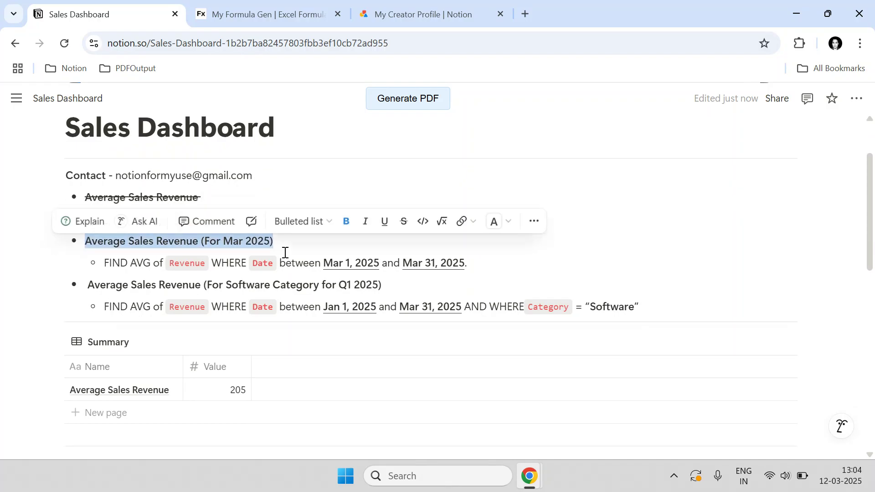
scroll(284, 253, "down", 4)
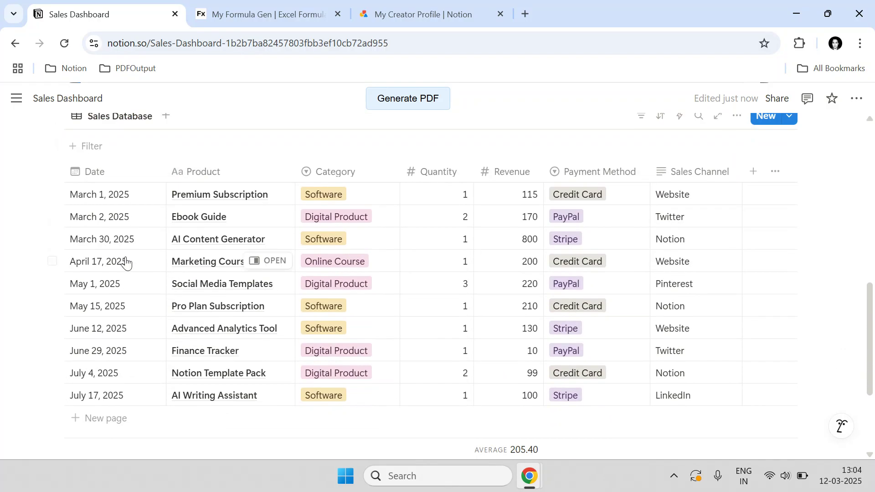
left_click(52, 217)
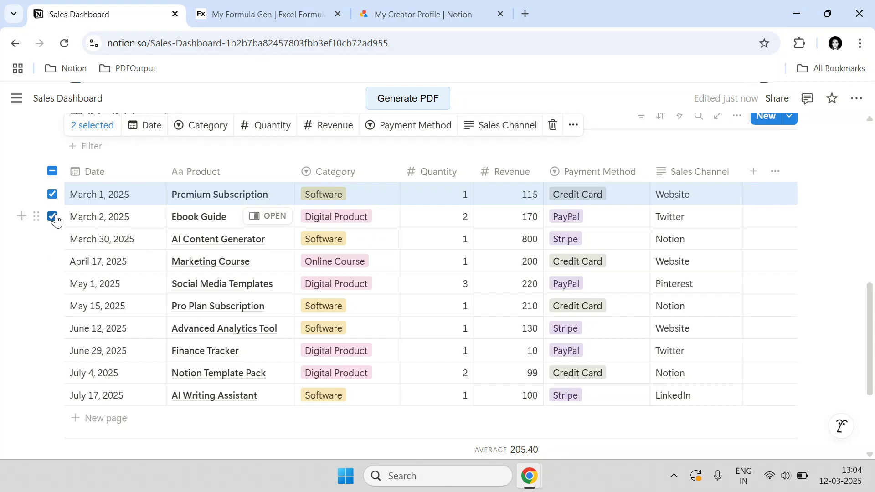
left_click(52, 239)
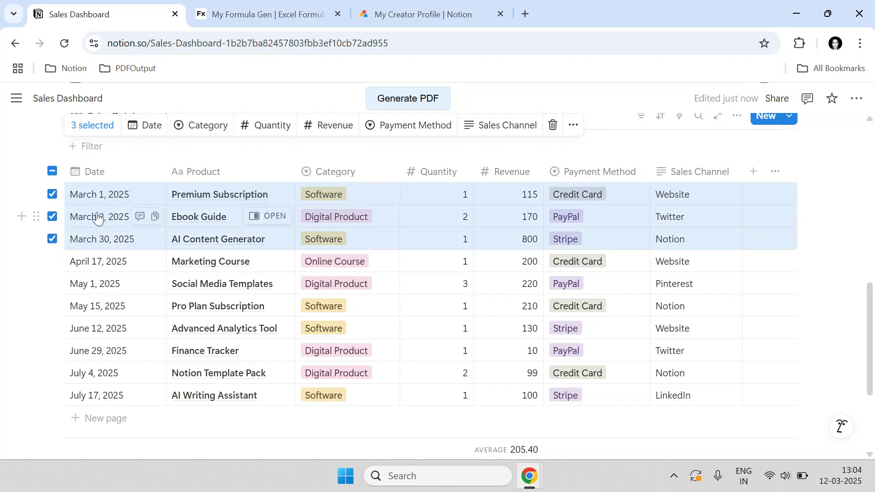
Copy the Notion database URL from the Rev Avg formula in My Formula Gen and start a new formula with that URL.
left_click(256, 11)
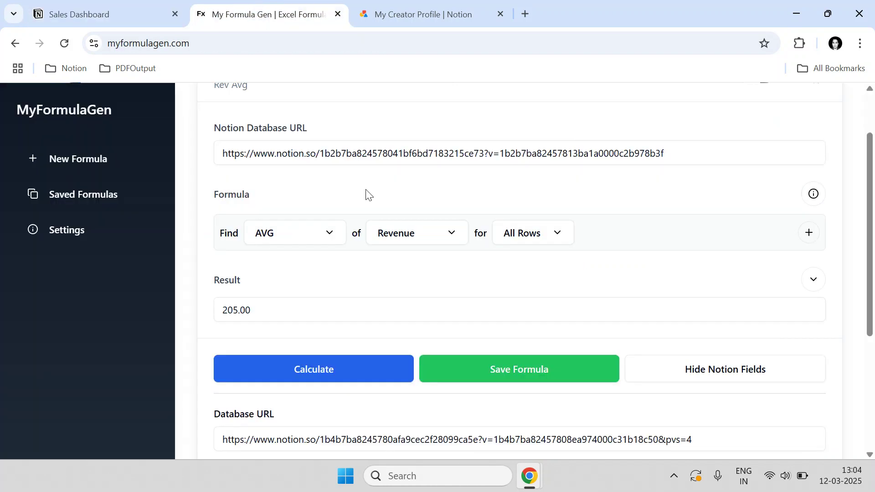
scroll(403, 177, "up", 2)
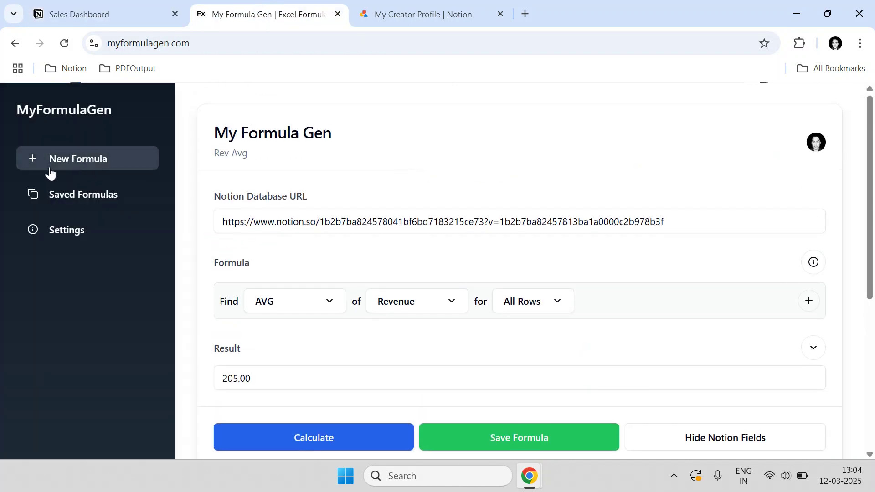
left_click(308, 216)
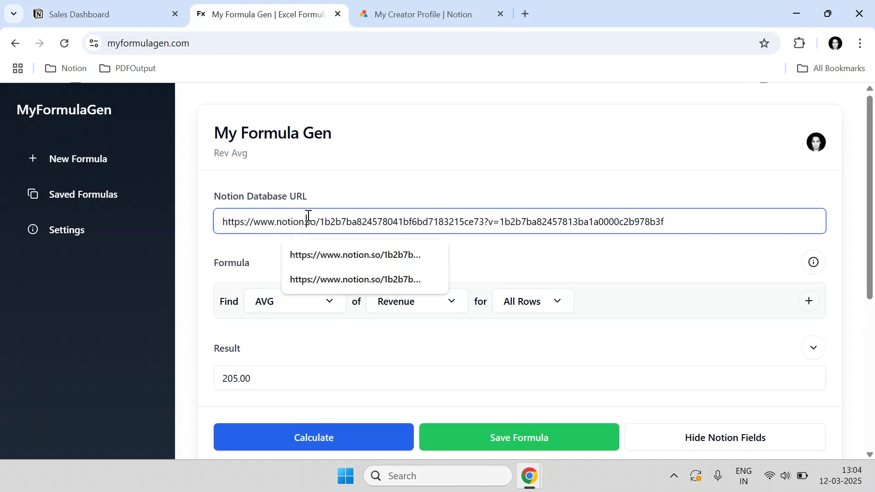
key("ctrl+a")
key("ctrl+c")
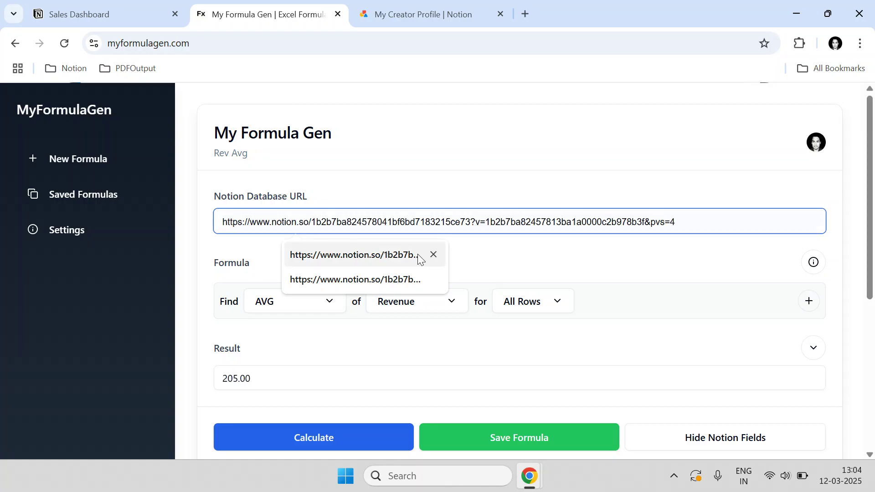
left_click(486, 257)
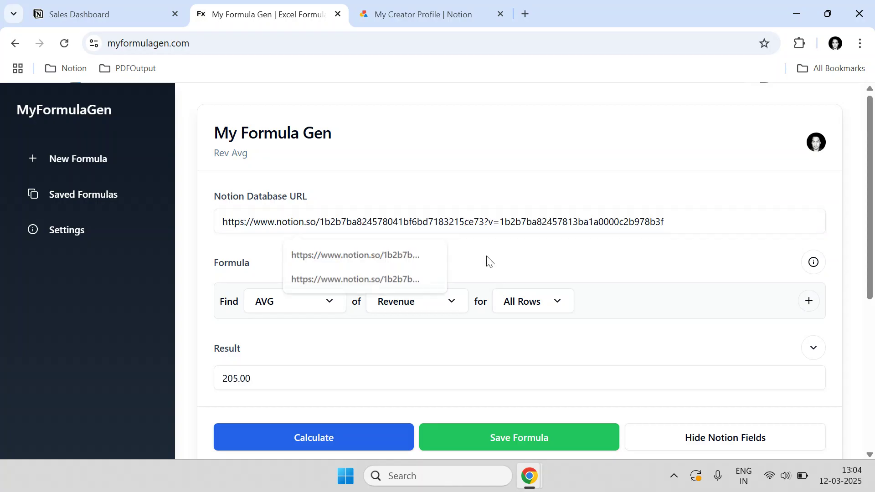
left_click(64, 170)
scroll(382, 255, "down", 2)
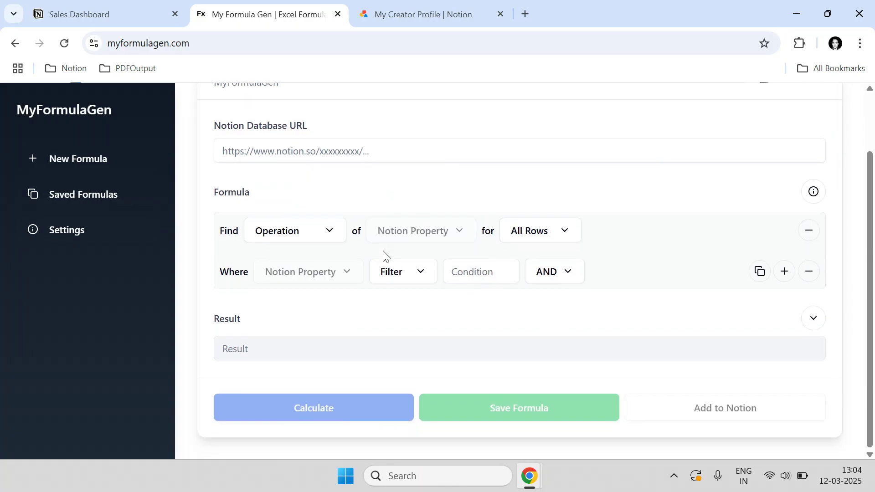
left_click(373, 157)
key("ctrl+v")
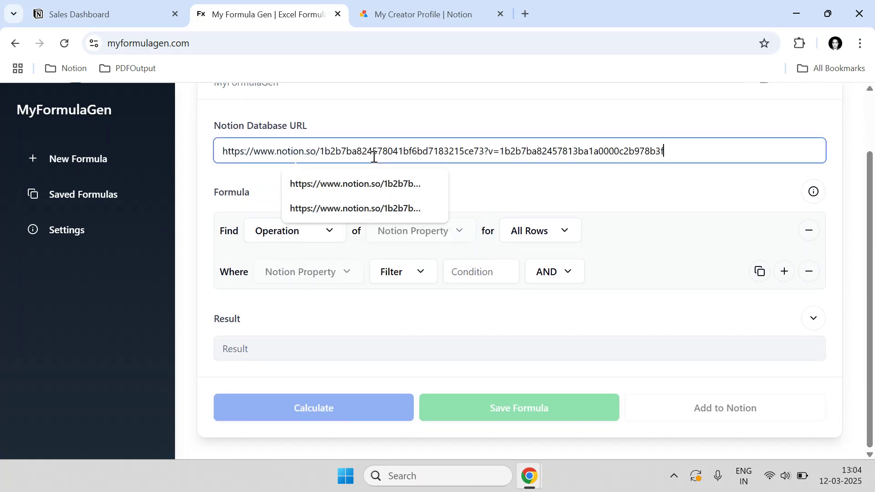
left_click(490, 196)
Set the new formula to find the AVG of Revenue.
left_click(299, 236)
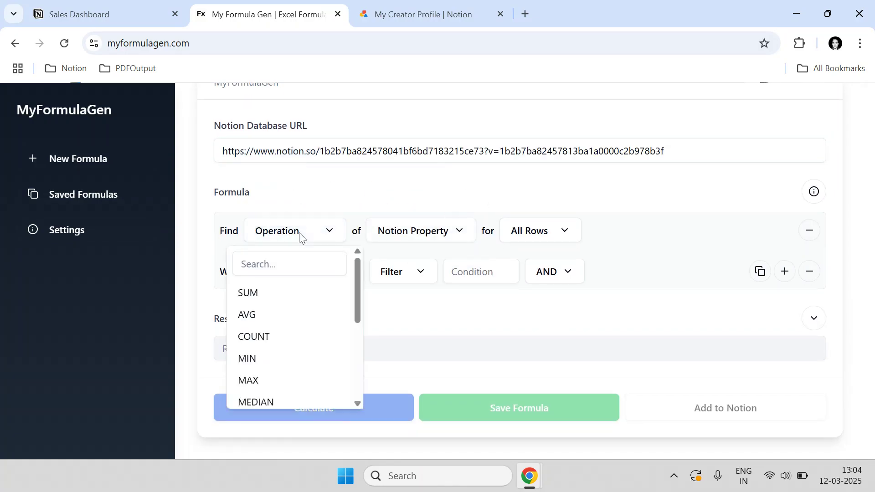
left_click(258, 312)
left_click(401, 226)
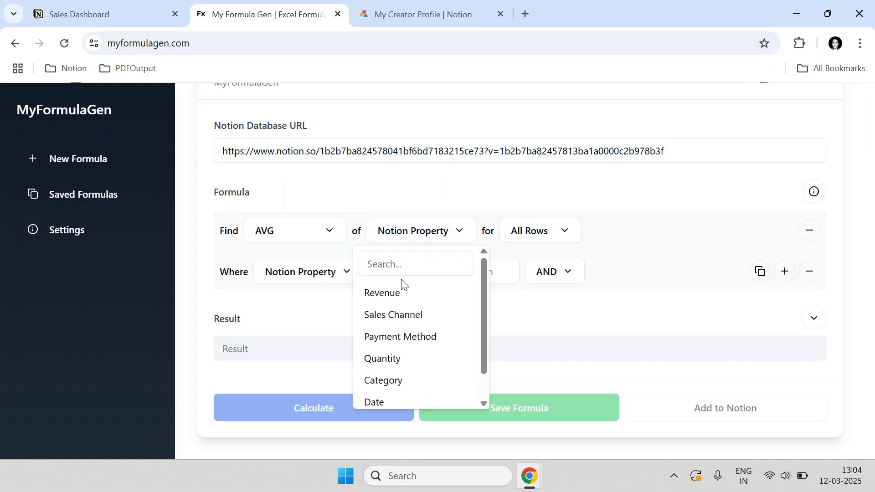
left_click(397, 292)
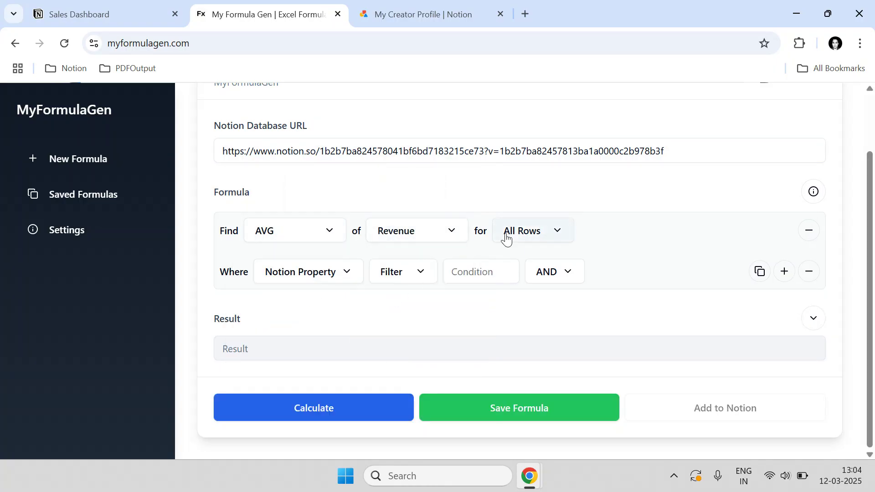
Add a condition on the Date property to the formula, using Start Date with Is between.
left_click(283, 279)
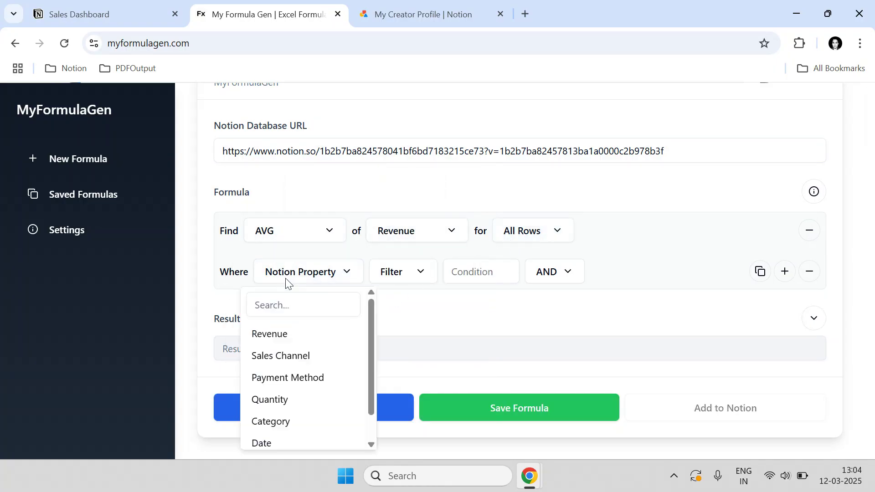
left_click(270, 442)
left_click(133, 6)
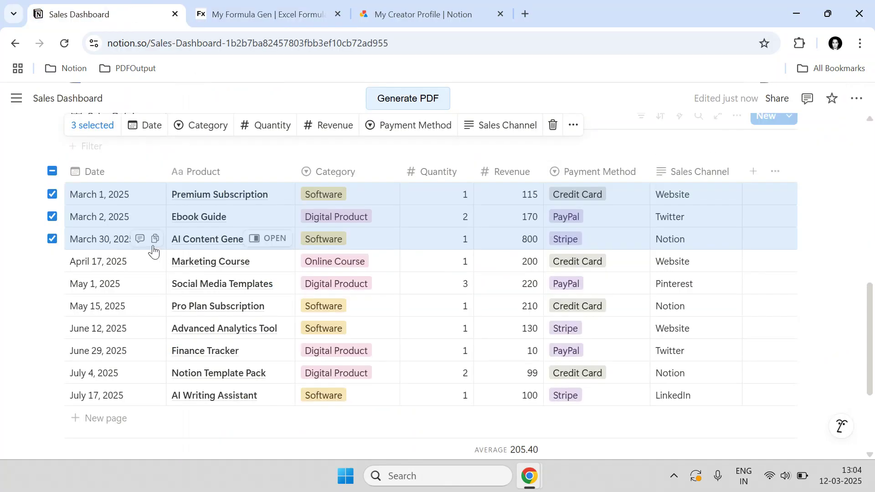
left_click(240, 5)
left_click(379, 270)
left_click(407, 305)
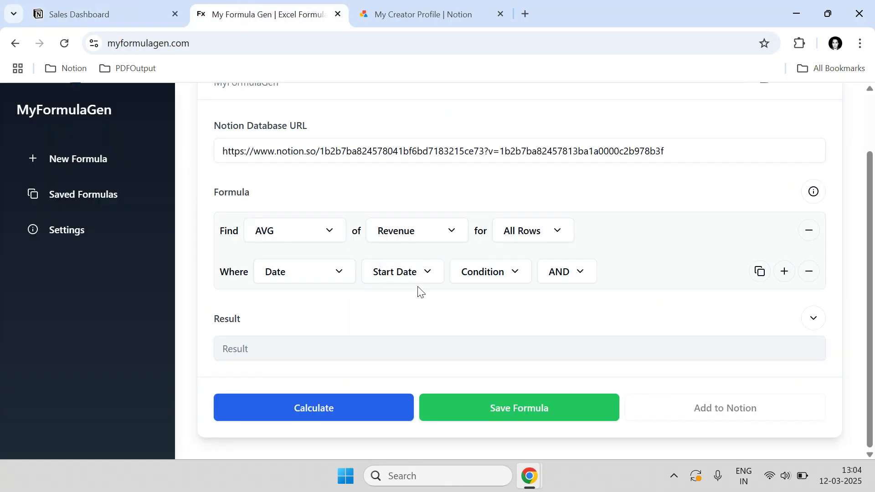
left_click(497, 279)
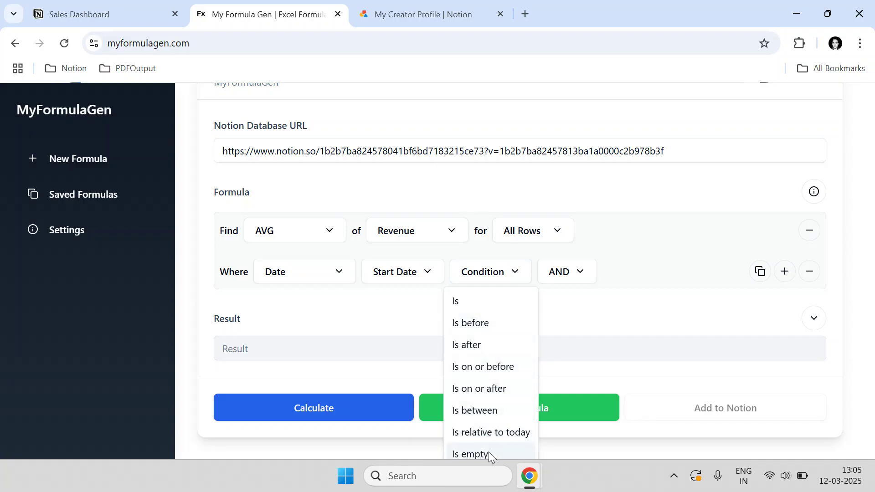
left_click(497, 411)
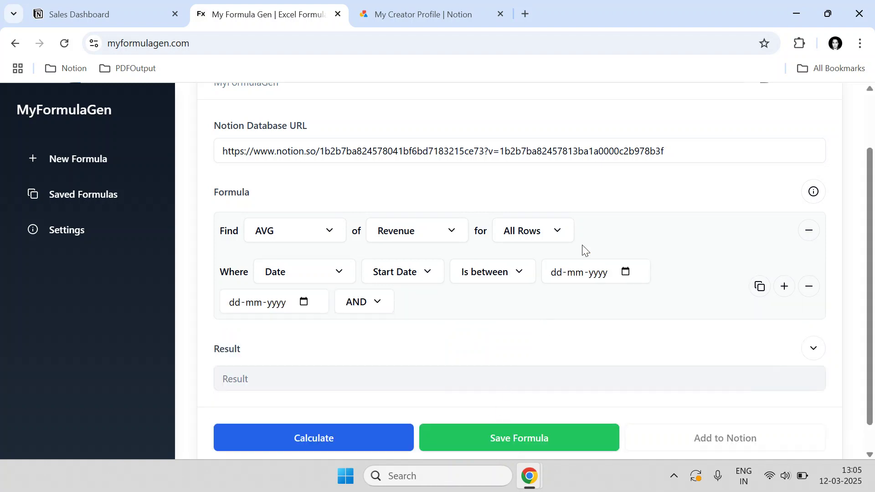
Set the Date condition's range from 01-03-2025 to 31-03-2025.
left_click(625, 272)
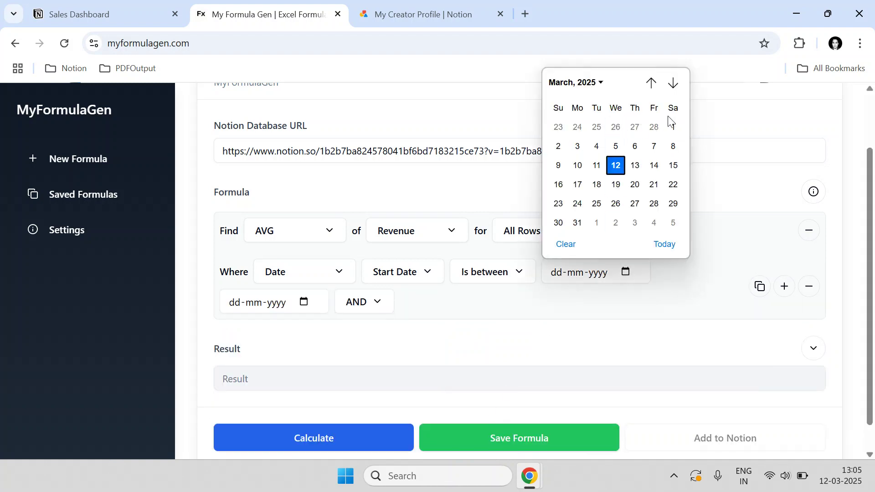
left_click(673, 127)
left_click(304, 301)
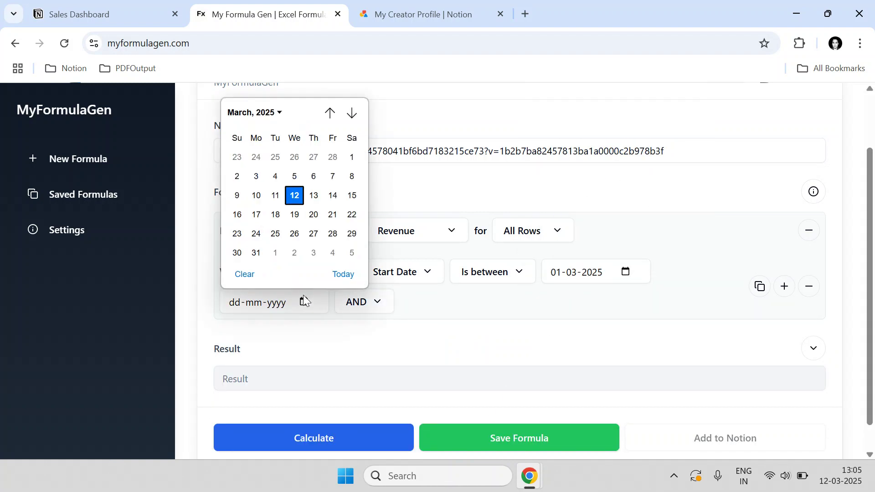
left_click(256, 253)
Check the March date range against the Sales Dashboard bullet, then calculate the formula in My Formula Gen and select its result.
left_click(114, 14)
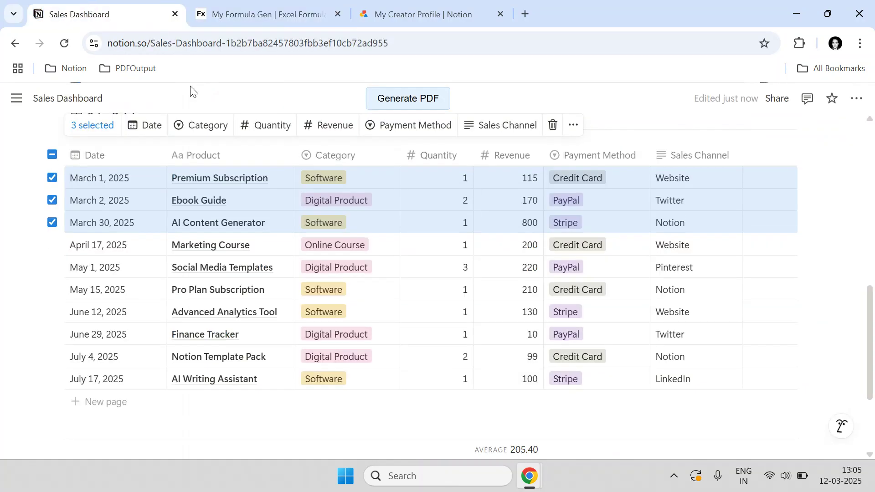
scroll(464, 244, "up", 2)
scroll(464, 243, "up", 5)
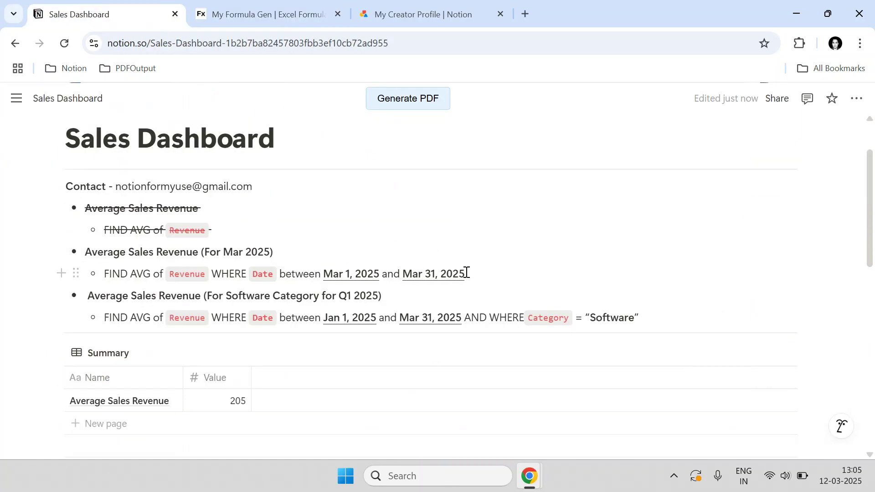
left_click_drag(466, 272, 331, 279)
left_click(252, 9)
scroll(490, 296, "down", 1)
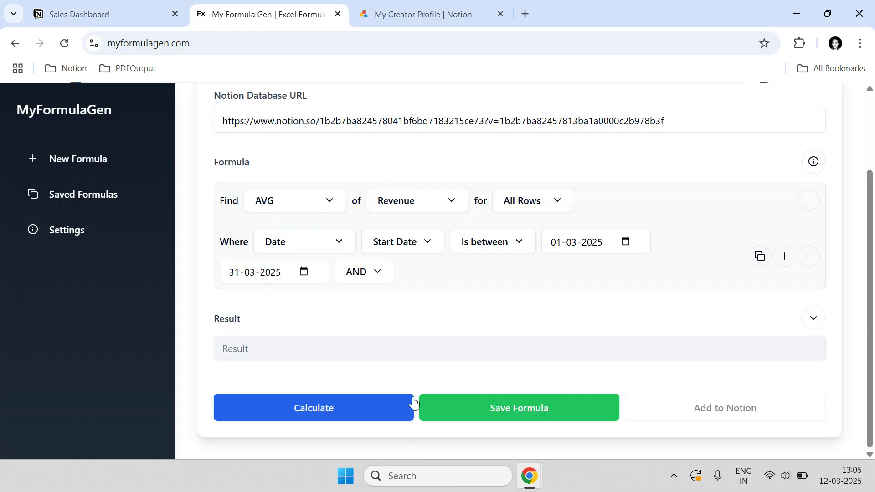
left_click(327, 410)
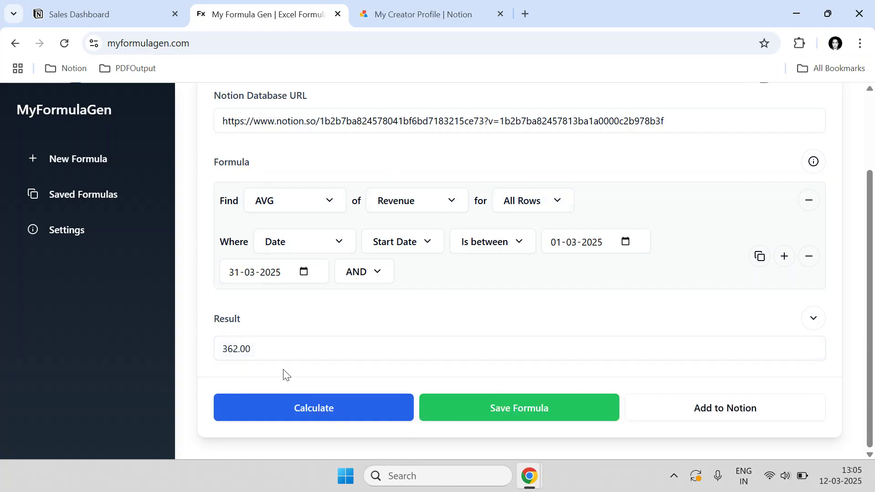
left_click(269, 348)
key("ctrl+a")
Add a row named "Avg Sales Revenue (Mar 2025)" to the Summary table on the Sales Dashboard page.
left_click(116, 6)
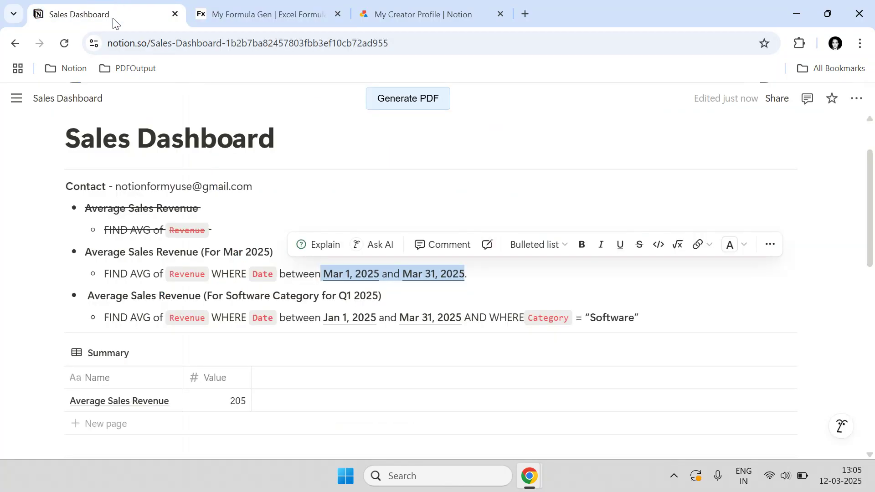
scroll(191, 224, "down", 2)
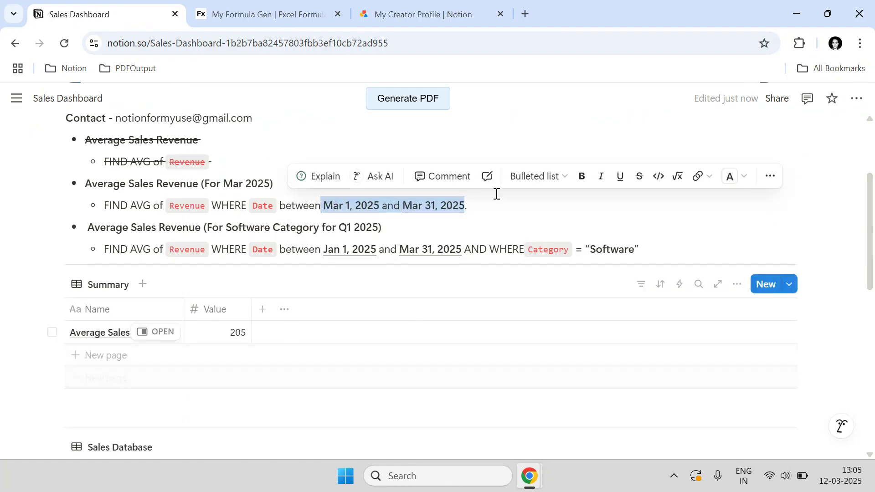
left_click(119, 356)
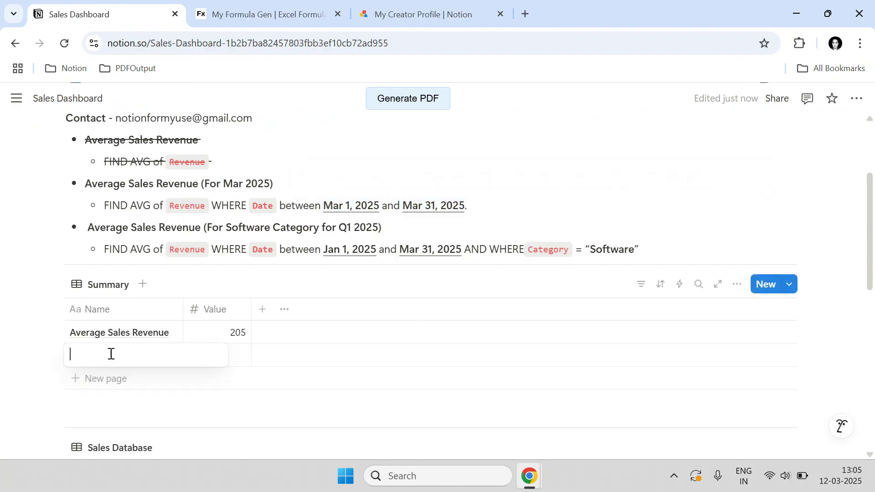
type("Avg Sales Revenu")
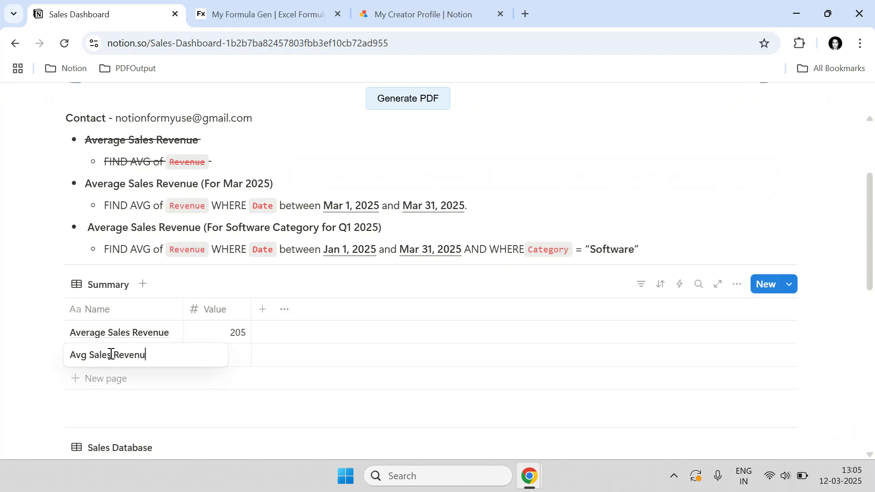
type("e (Mar 2025")
key("Escape")
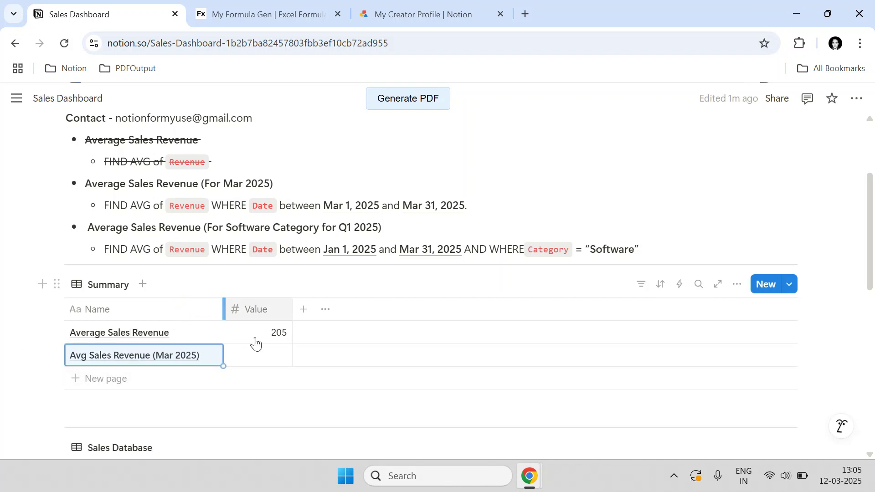
Copy the Summary table's link from the Sales Dashboard and enter it as the Add to Notion database URL in My Formula Gen.
left_click(283, 11)
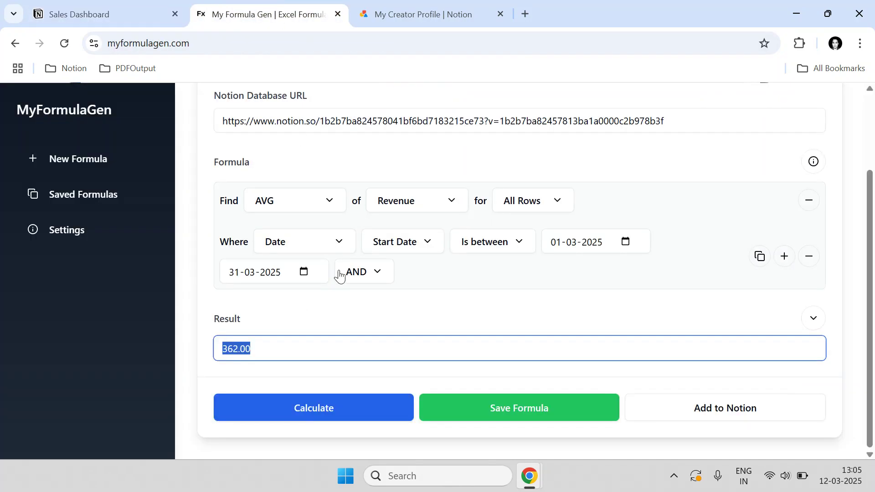
left_click(753, 422)
left_click(139, 6)
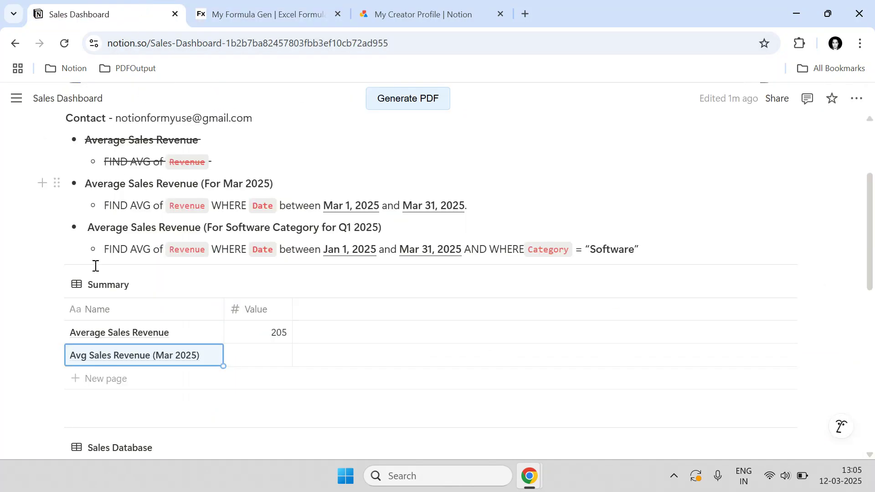
left_click(56, 284)
left_click(100, 303)
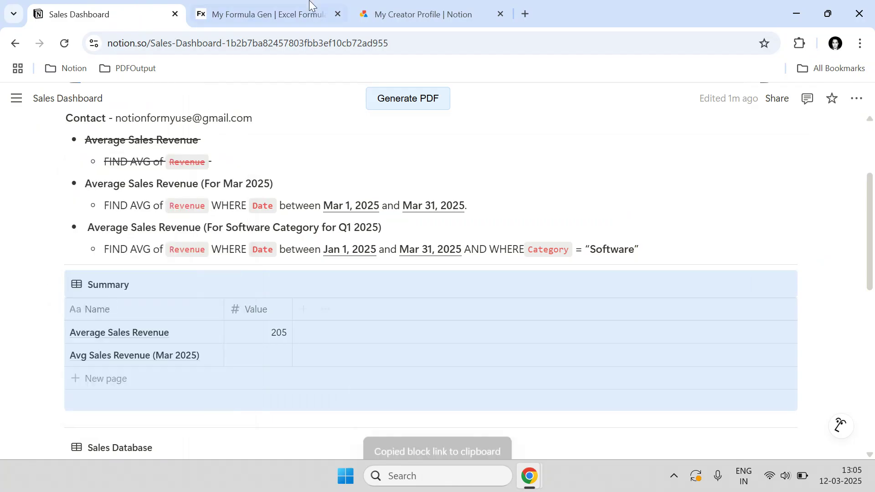
left_click(310, 12)
left_click(269, 283)
key("ctrl+v")
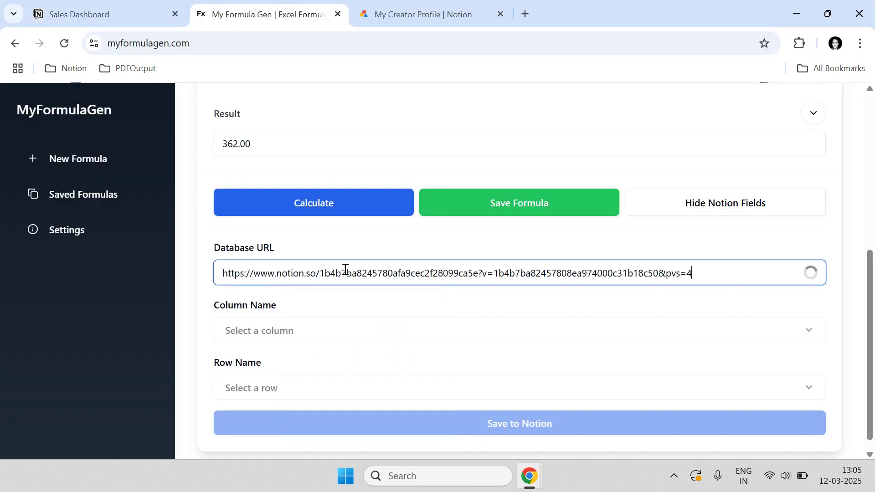
Save the result to the Value column of row "Avg Sales Revenue (Mar 2025)" and check it on the Sales Dashboard page.
left_click(350, 336)
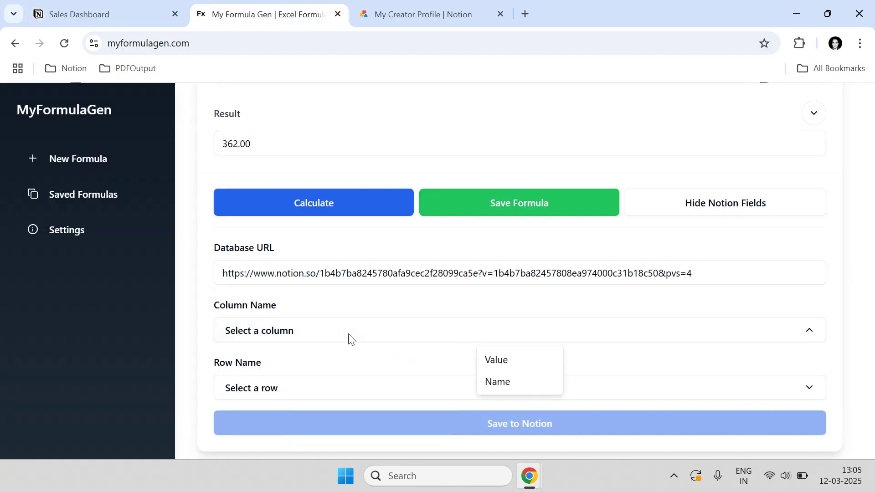
left_click(492, 360)
left_click(373, 388)
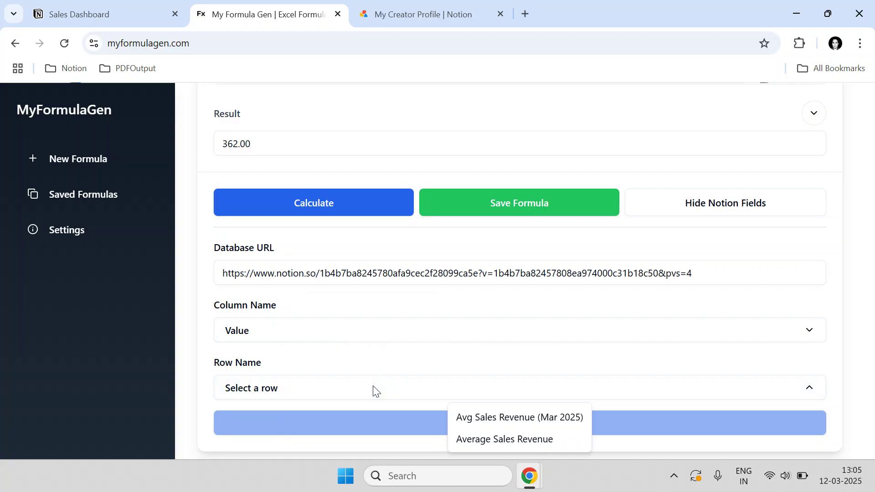
left_click(544, 419)
left_click(559, 425)
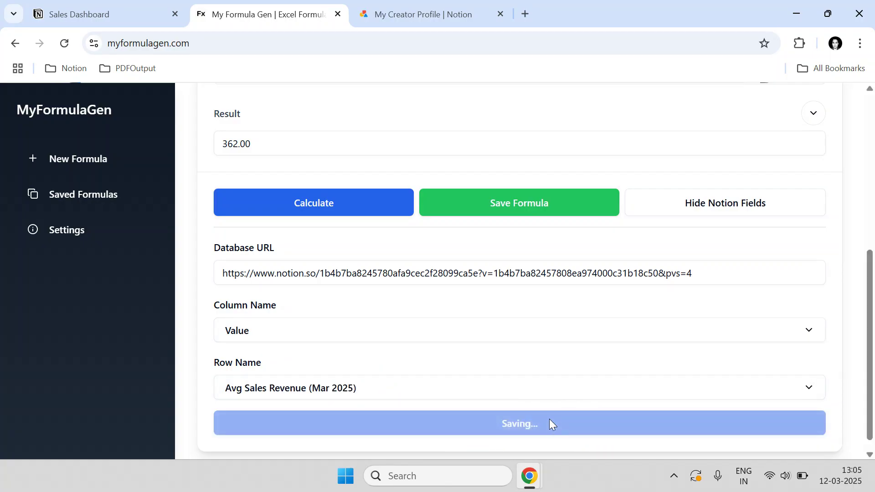
left_click(119, 9)
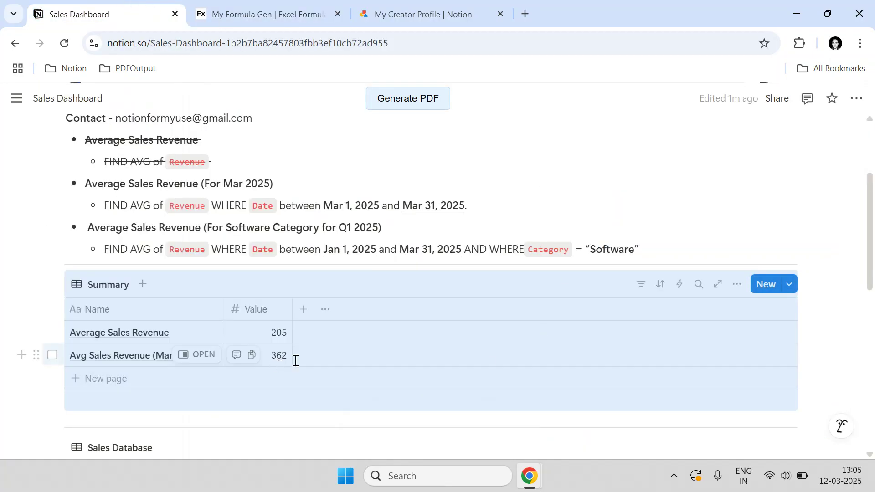
Add a filter on the Date property of the Sales Database table.
scroll(270, 363, "down", 6)
scroll(269, 363, "up", 2)
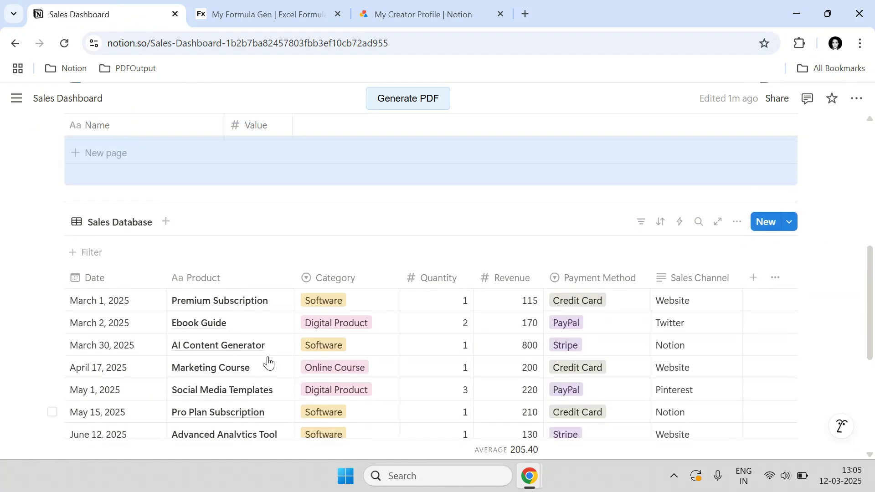
scroll(447, 341, "up", 3)
scroll(448, 345, "down", 3)
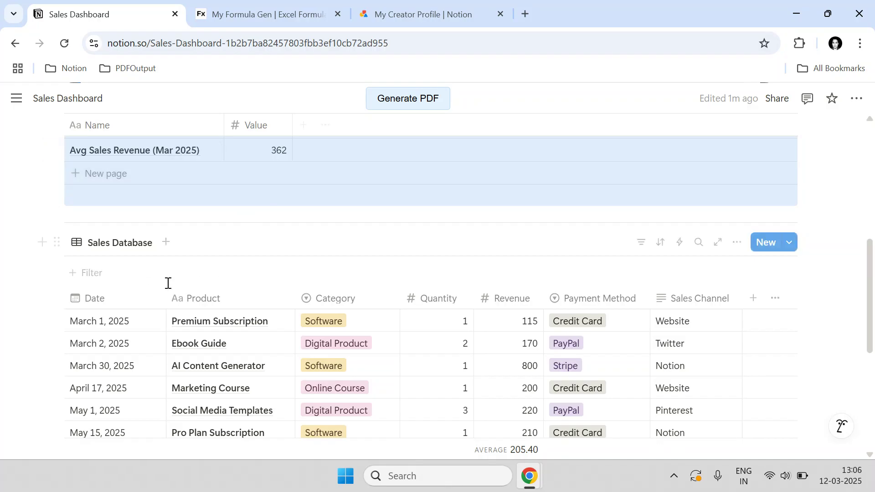
left_click(94, 300)
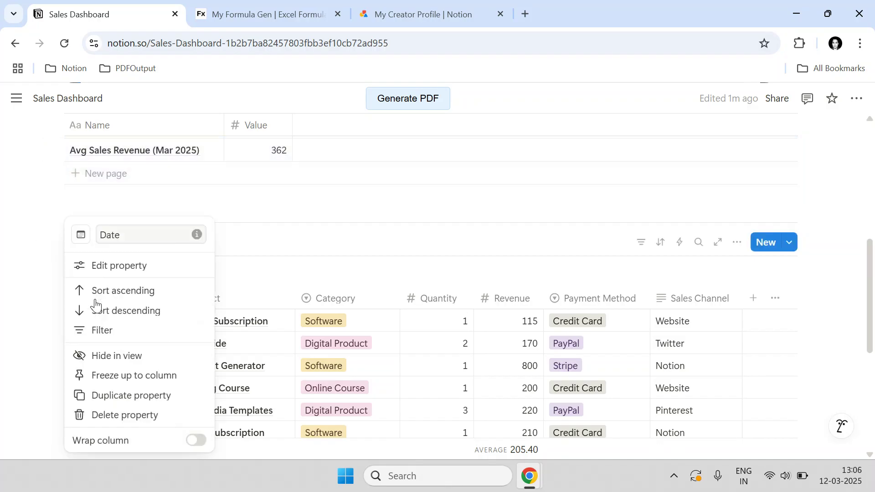
left_click(117, 330)
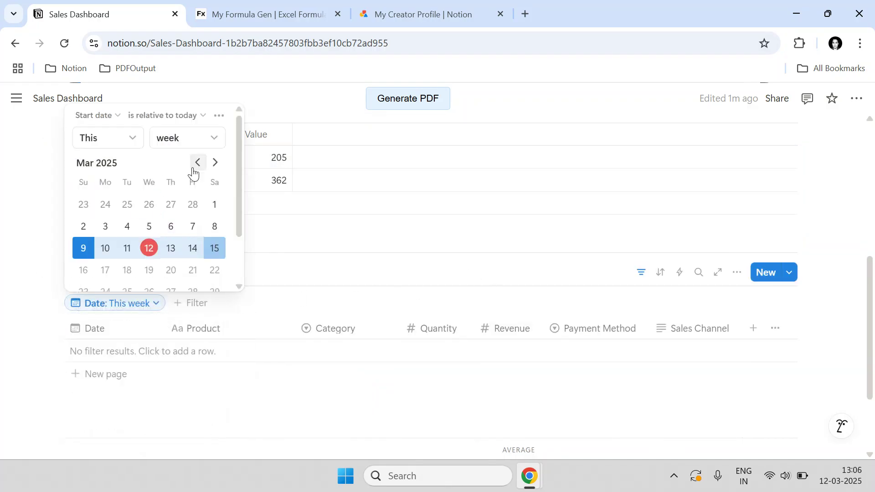
scroll(209, 204, "down", 3)
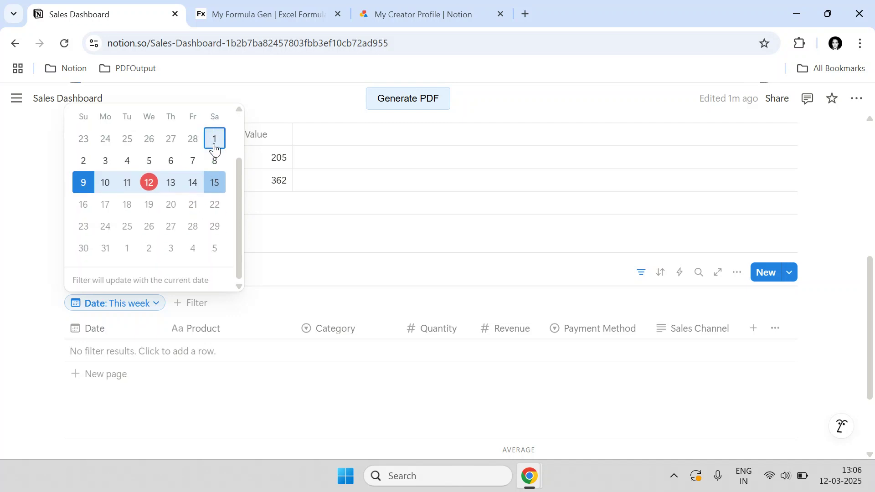
scroll(215, 151, "up", 3)
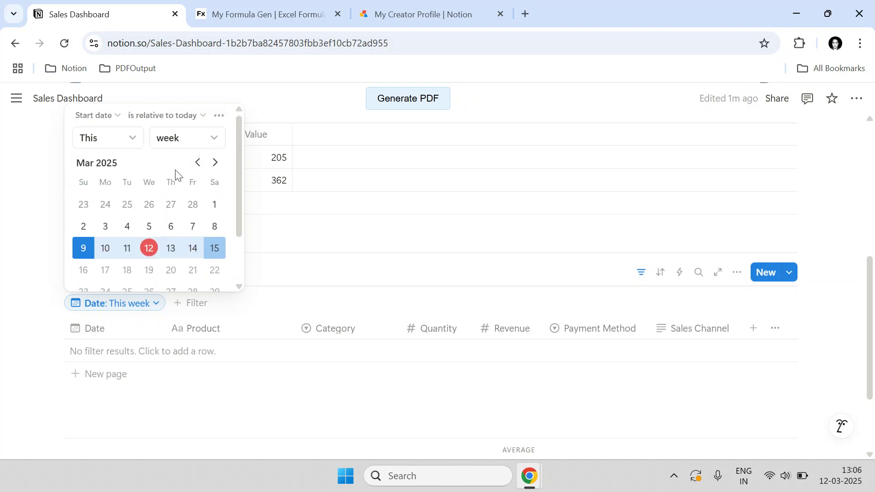
Try the Is condition for the Sales Database's Date filter, picking March 1 and March 31, 2025.
left_click(156, 120)
left_click(132, 137)
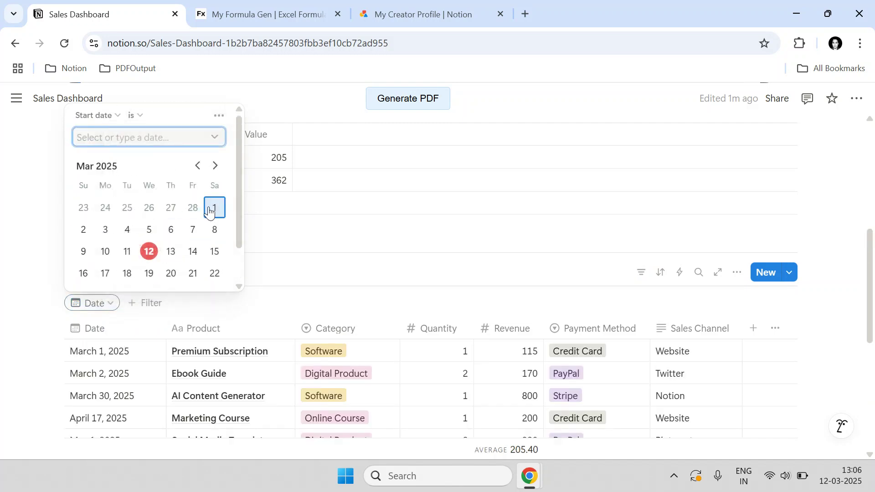
left_click(210, 209)
scroll(190, 220, "down", 2)
left_click(106, 272)
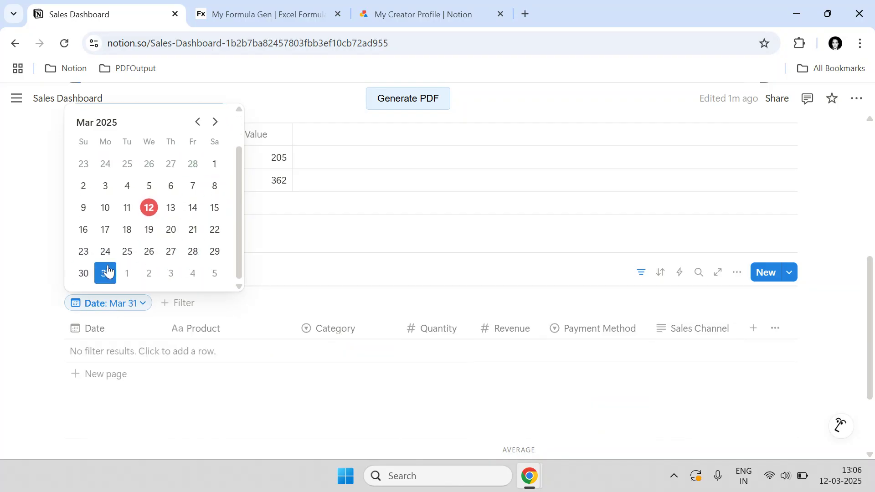
Set the Sales Database's Date filter to Is between 2025/03/01 and 2025/03/31 to verify the March average revenue.
scroll(167, 140, "up", 2)
left_click(141, 119)
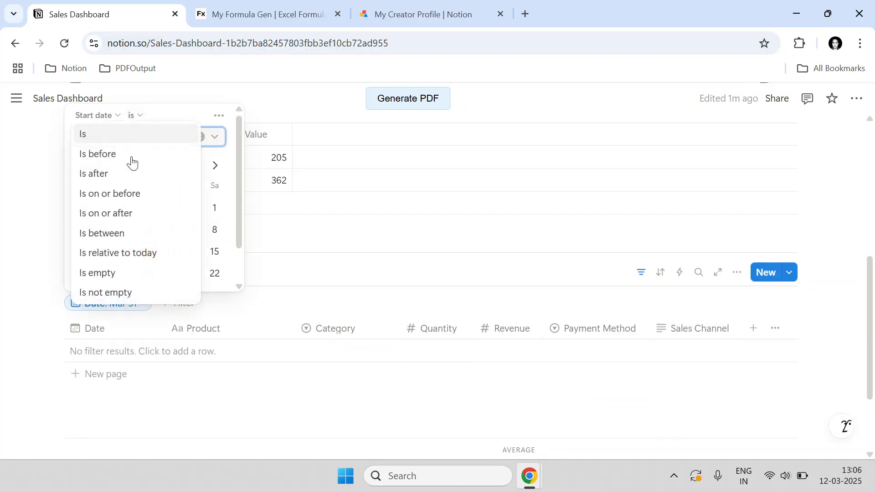
left_click(114, 232)
left_click(207, 210)
scroll(150, 228, "down", 2)
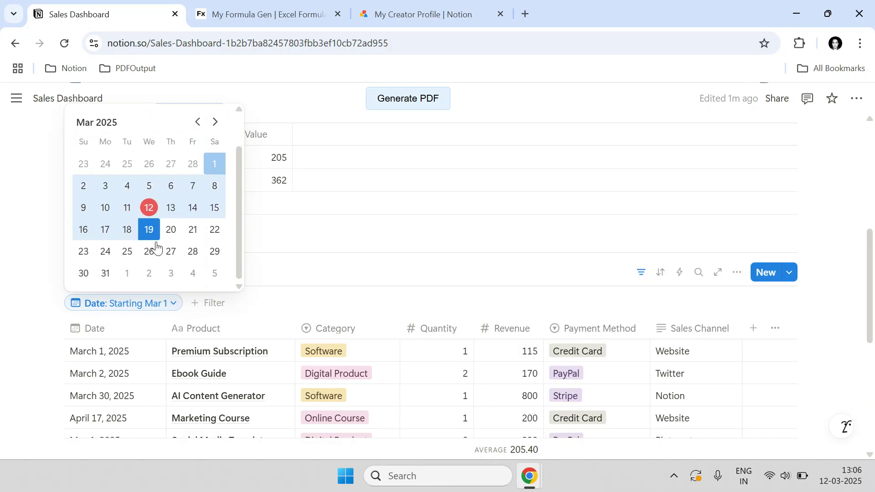
left_click(105, 272)
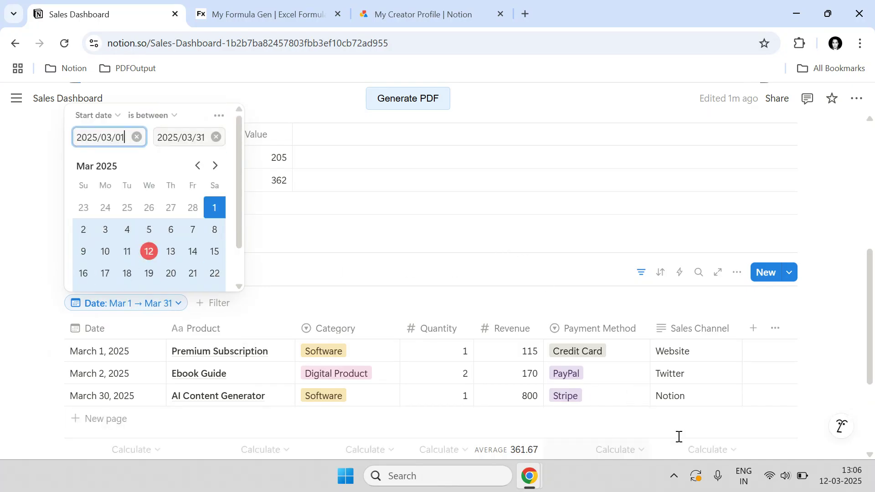
left_click(829, 395)
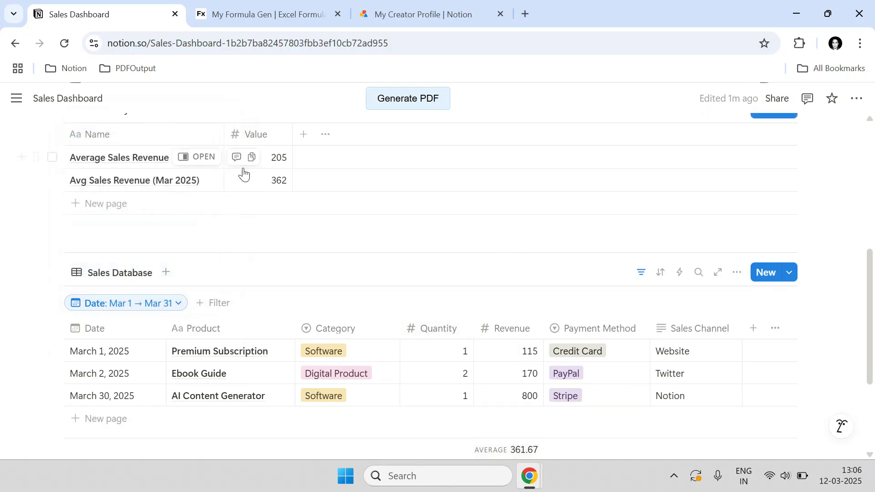
Remove the Date filter from the Sales Database table.
left_click(178, 310)
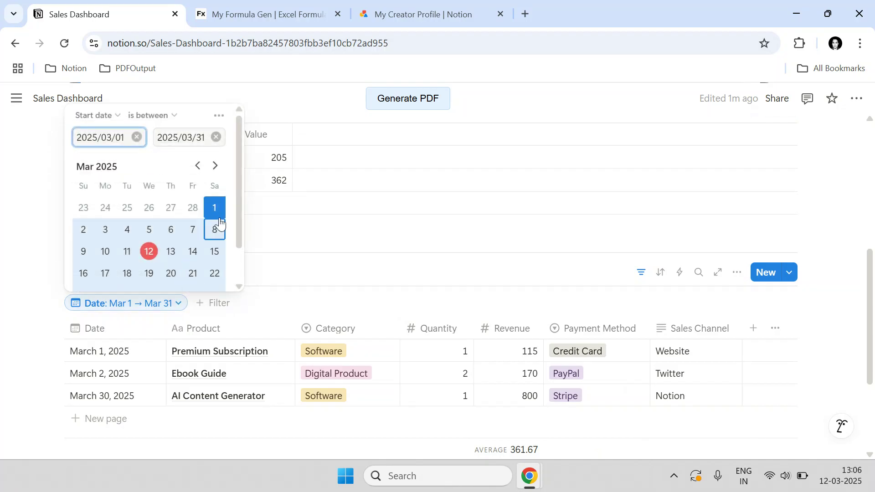
left_click(219, 117)
left_click(265, 121)
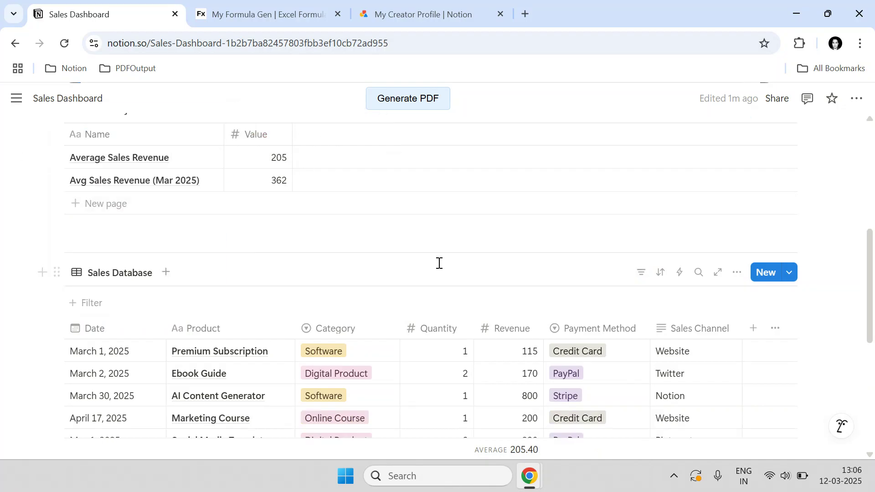
Save the formula in My Formula Gen under the name "Avg Rev Mar 2025".
left_click(269, 14)
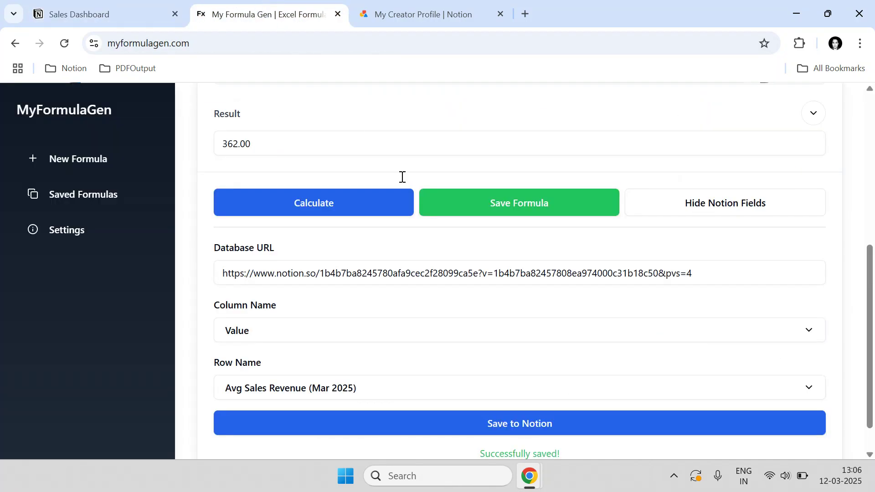
left_click(509, 204)
left_click_drag(401, 269, 299, 275)
type("Rev Ma")
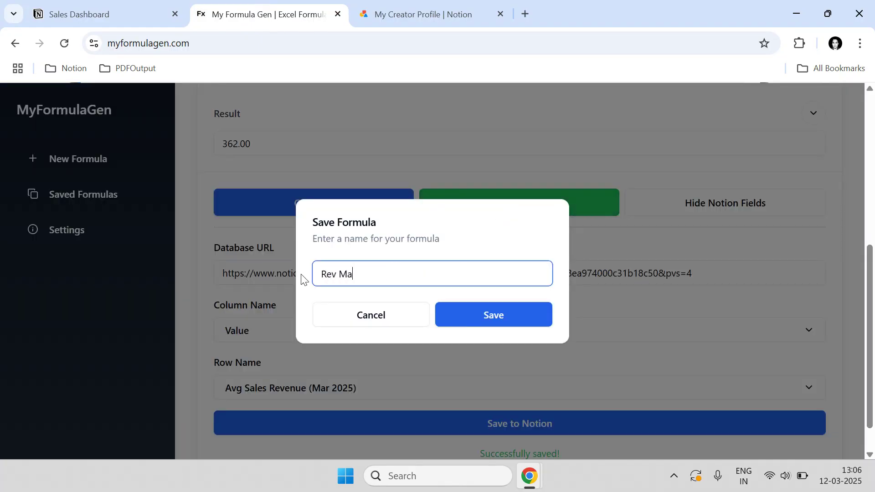
type("r 2025")
key("Home")
type("AVG")
key("BackSpace")
key("BackSpace")
key("BackSpace")
type("vg")
left_click(459, 319)
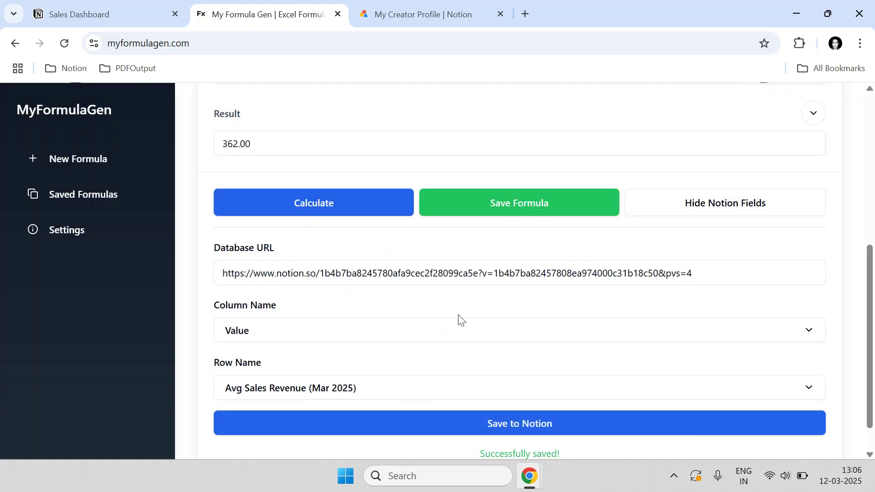
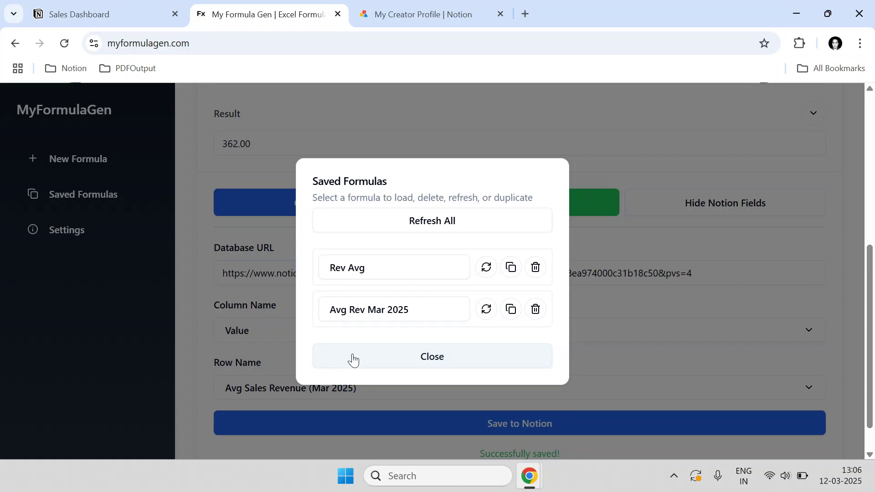
Close the saved formulas list, copy the current formula's Notion database URL and start a new formula.
left_click(407, 356)
scroll(406, 353, "up", 7)
left_click(394, 231)
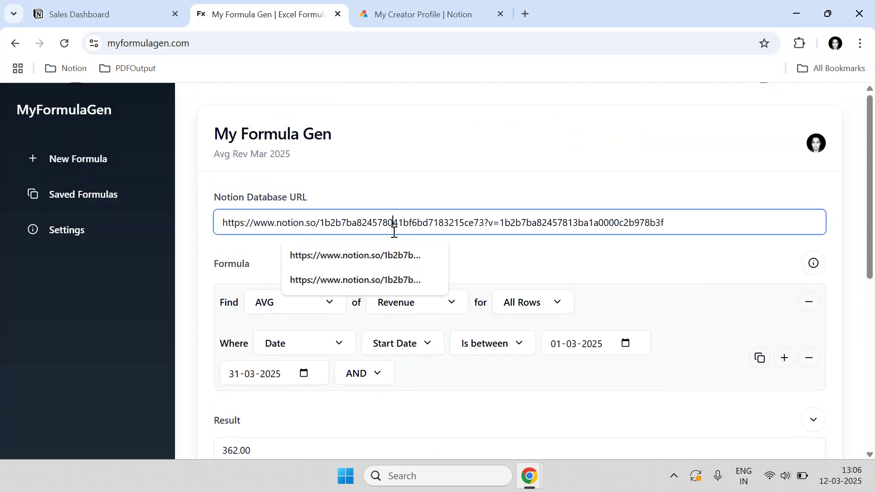
triple_click(394, 232)
key("ctrl+c")
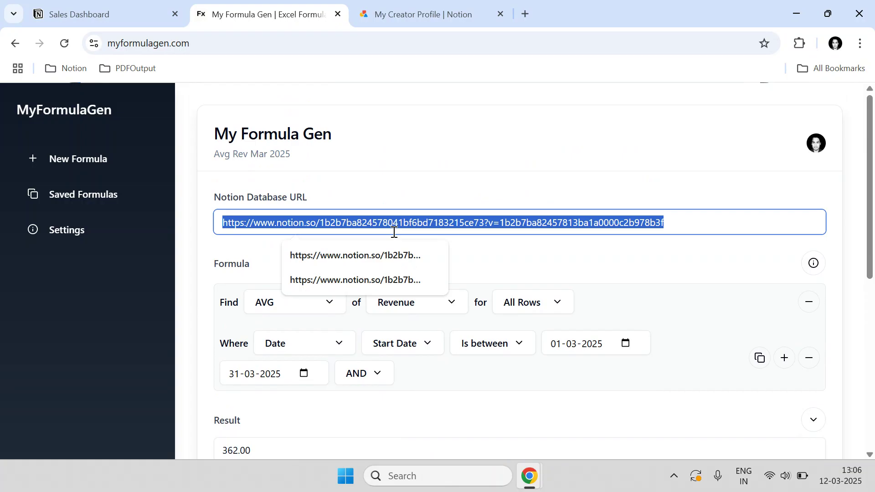
left_click(104, 166)
Strike through the "Average Sales Revenue (For Mar 2025)" bullet and its sub-bullet on the Sales Dashboard page.
left_click(78, 14)
scroll(275, 287, "up", 5)
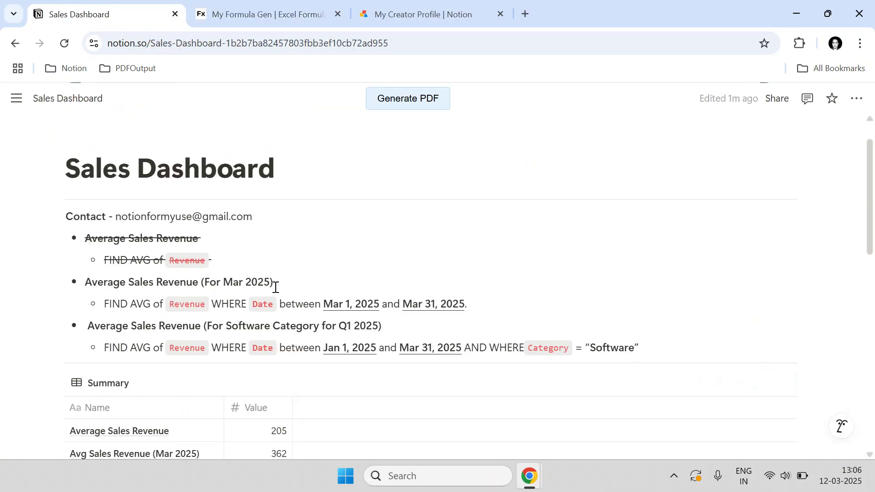
left_click_drag(487, 304, 77, 280)
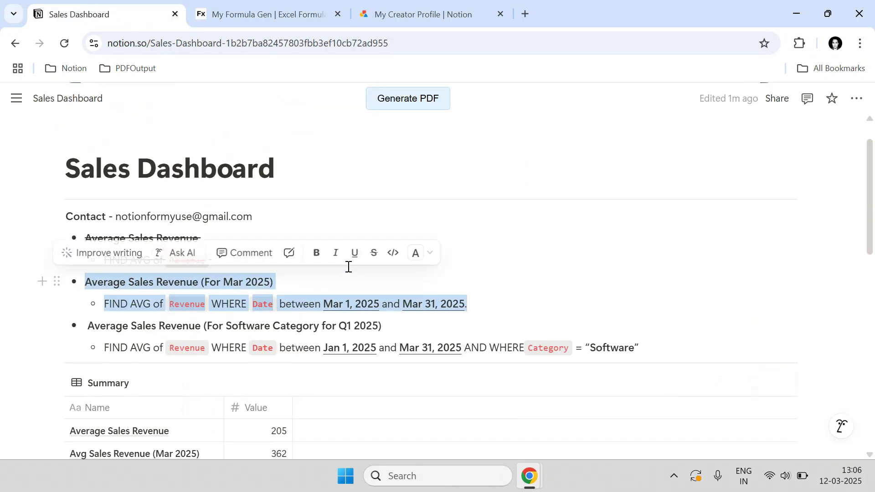
left_click(373, 254)
left_click(144, 344)
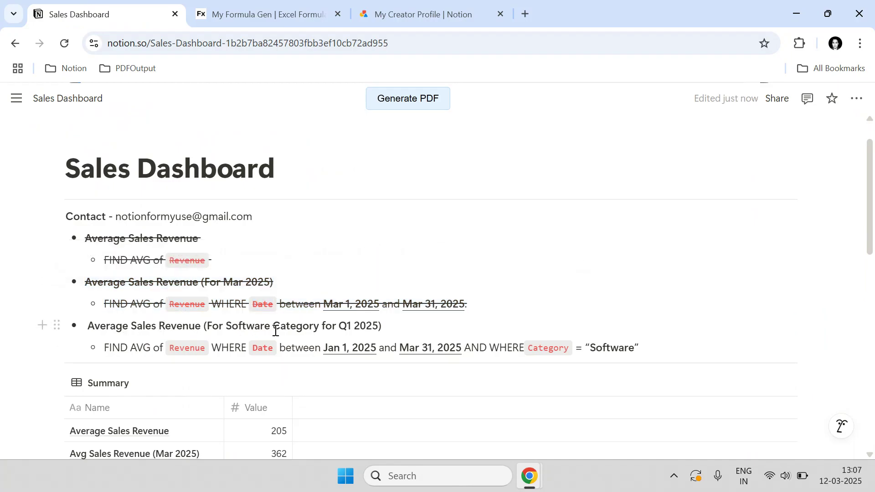
Review the Software Category Q1 2025 bullet, and paste the copied database URL into the new formula in My Formula Gen.
scroll(355, 328, "down", 3)
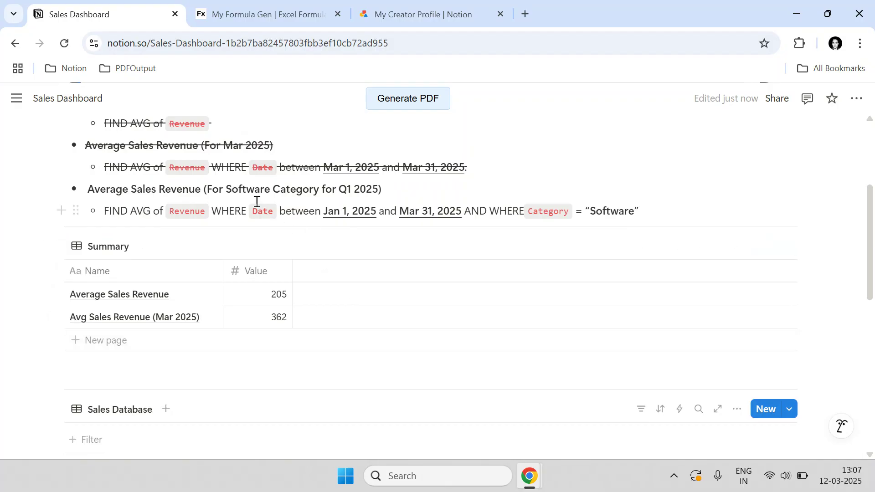
left_click_drag(230, 186, 371, 190)
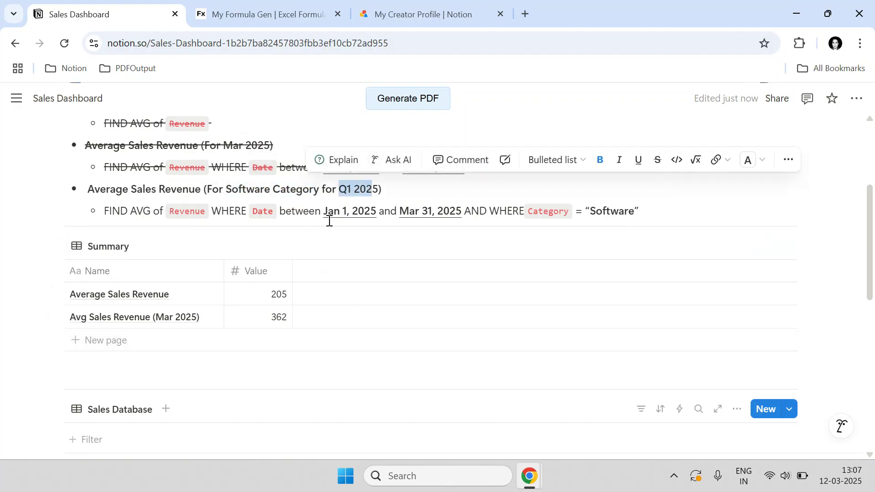
left_click(249, 6)
left_click(297, 221)
key("ctrl+v")
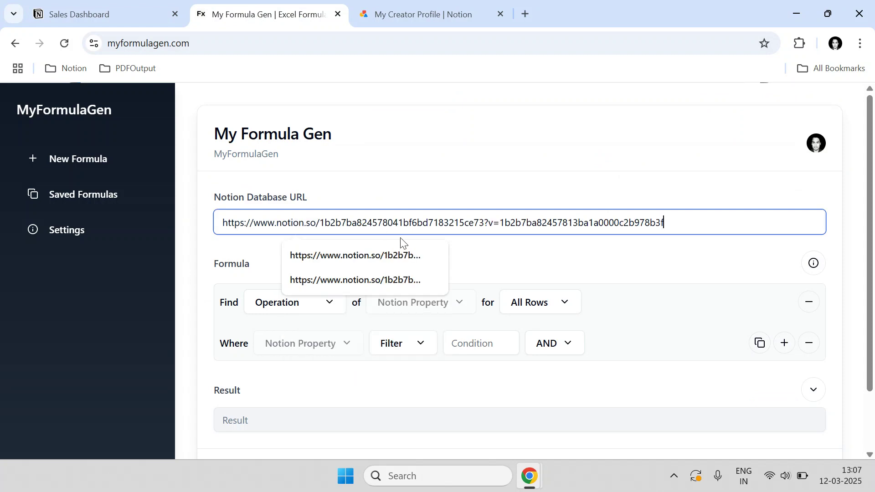
Set the new formula to find the AVG of the Revenue property for all rows.
left_click(305, 303)
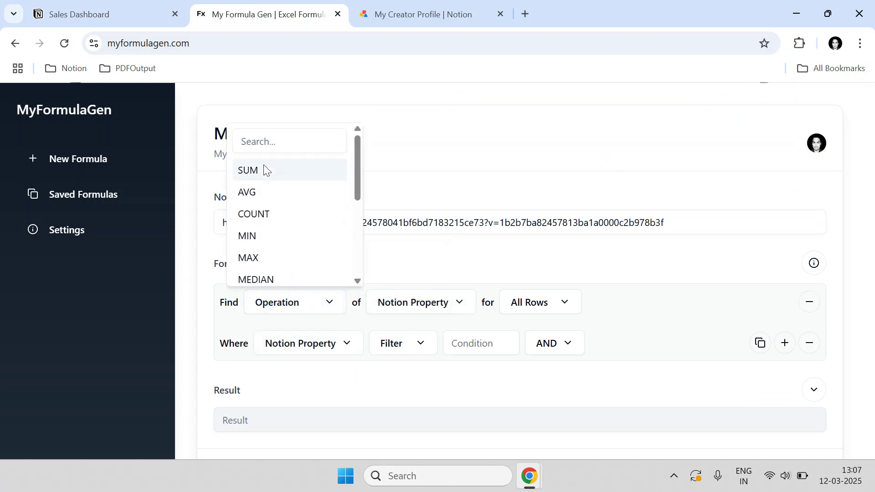
left_click(258, 192)
left_click(412, 307)
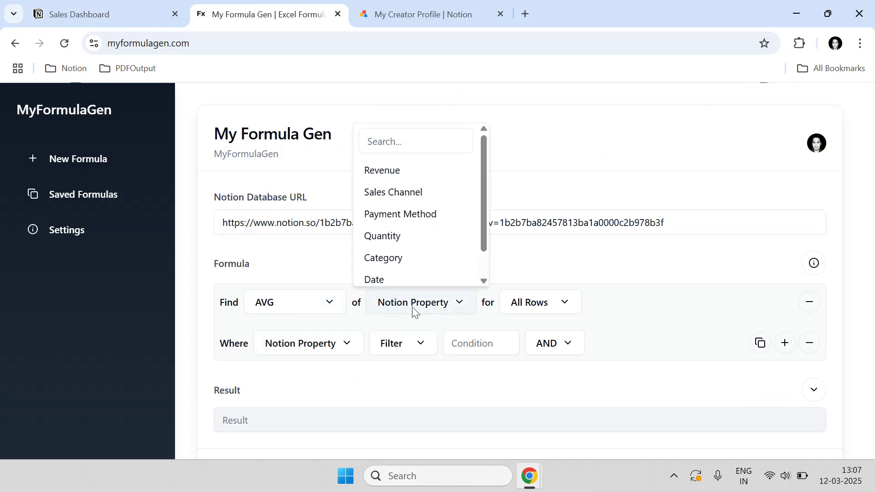
left_click(395, 170)
Add a condition that the Date property's start date is between 01-03-2025 and 31-03-2025.
left_click(305, 347)
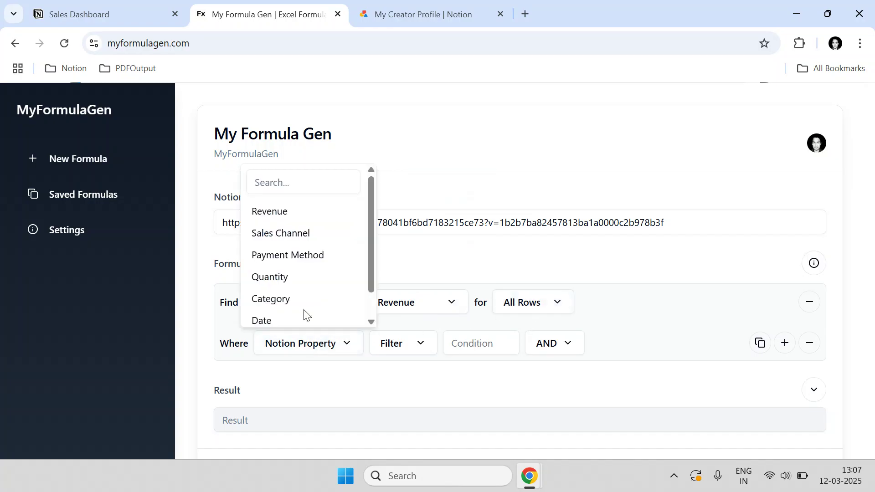
left_click(268, 320)
left_click(406, 351)
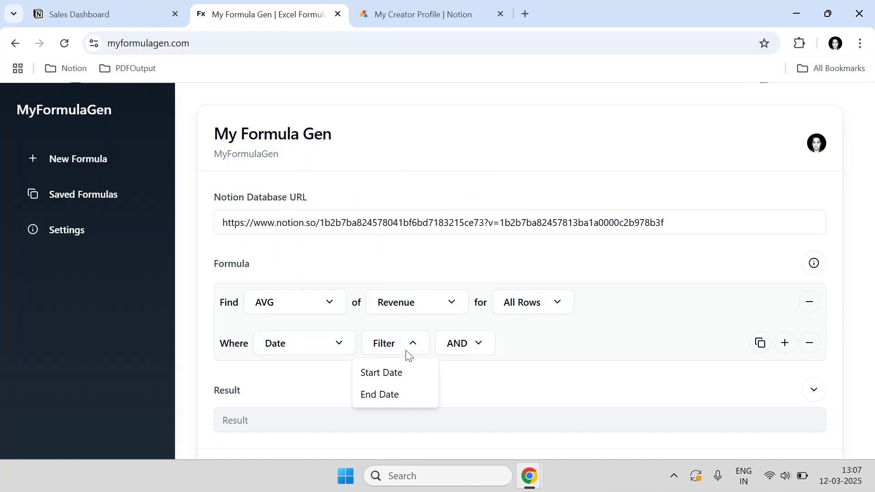
left_click(404, 372)
left_click(480, 347)
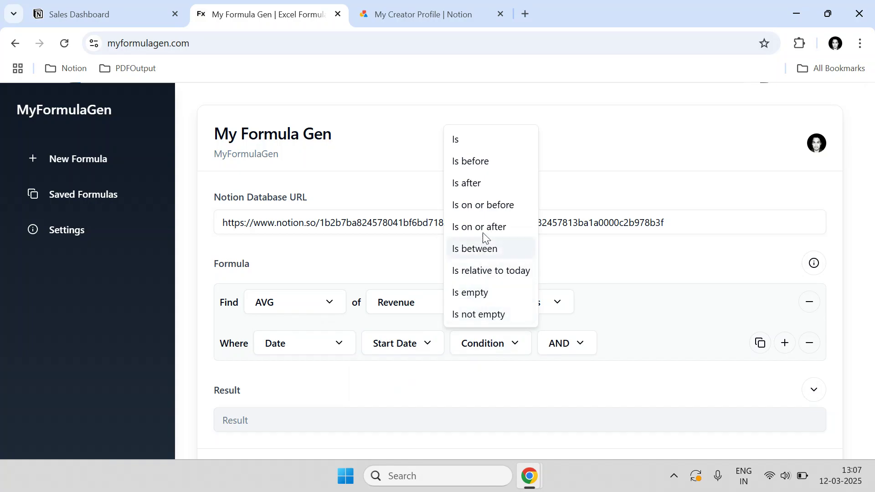
left_click(481, 250)
left_click(627, 346)
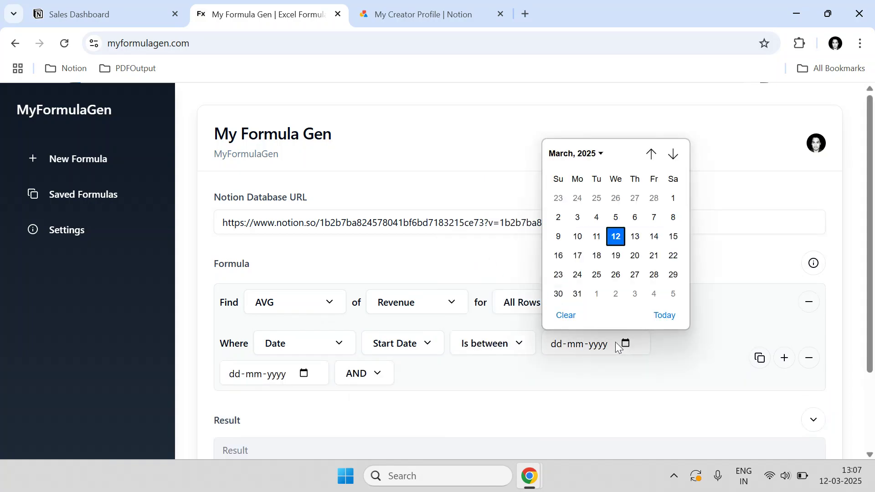
left_click(672, 197)
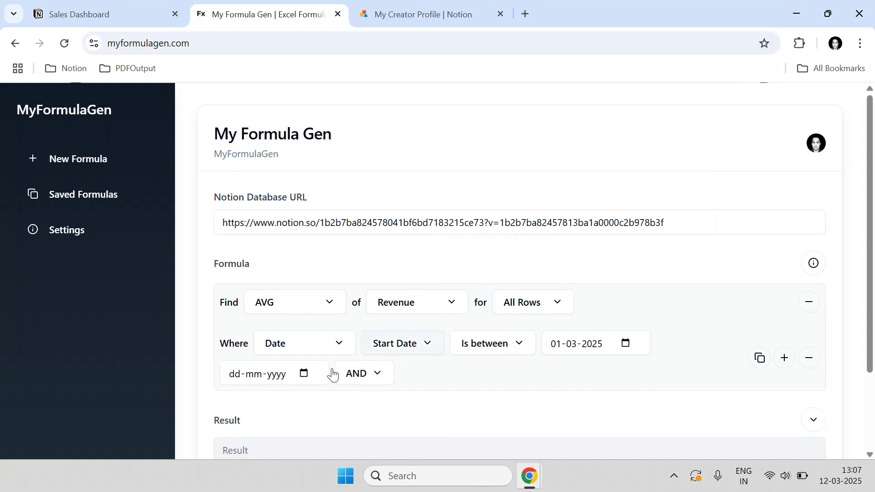
left_click(303, 374)
left_click(256, 324)
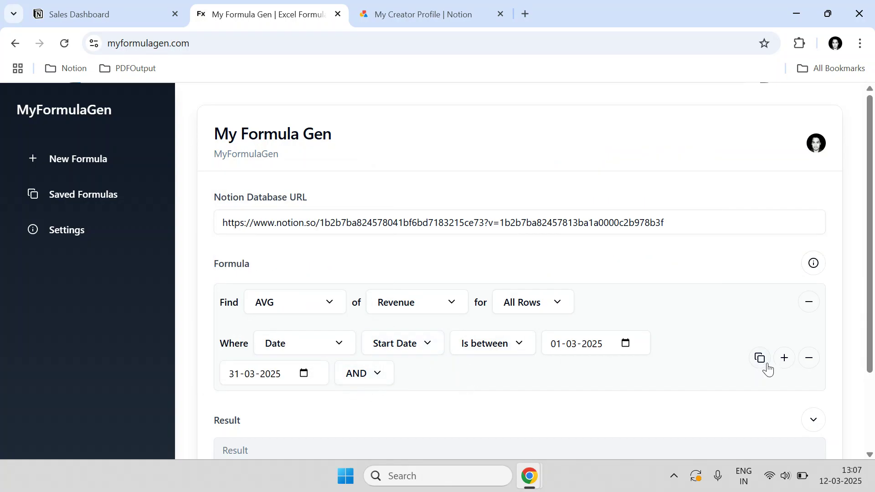
Add a second AND condition to the formula requiring Category to be "Software".
left_click(784, 358)
scroll(455, 360, "down", 2)
left_click(298, 351)
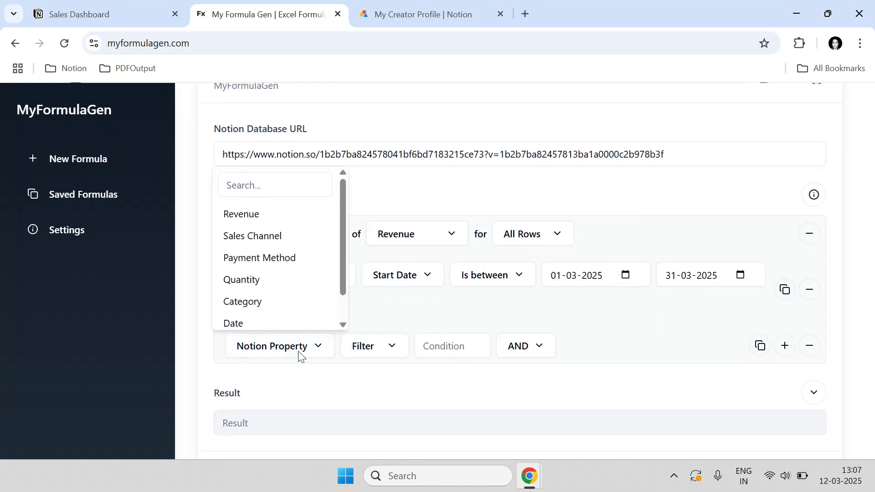
left_click(260, 303)
left_click(369, 353)
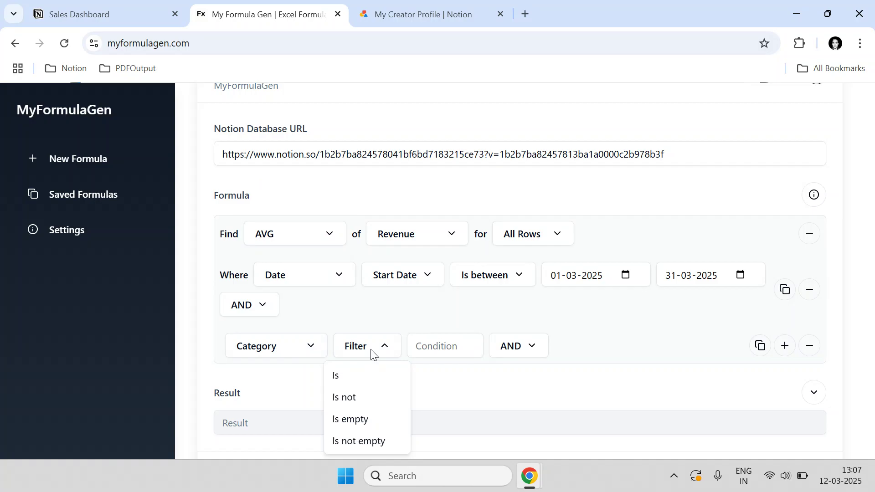
left_click(366, 384)
left_click(448, 347)
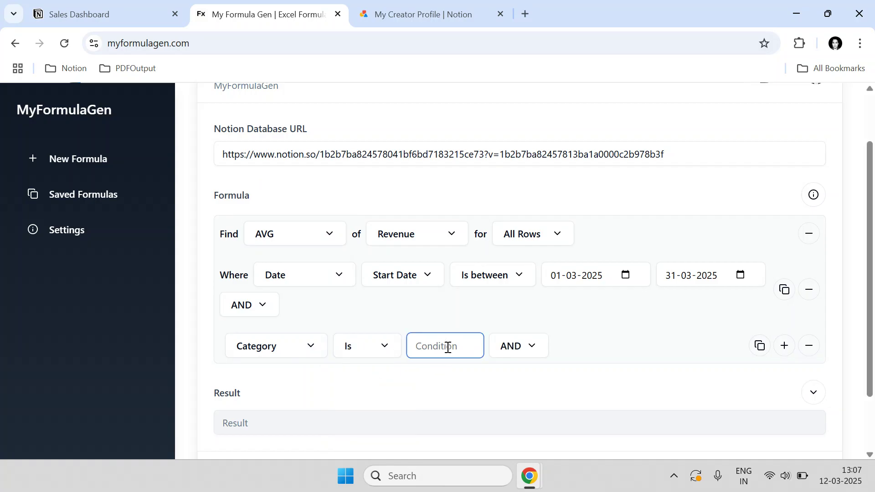
type("Software")
Check the Category values in the Sales Database on the Sales Dashboard page, and return to My Formula Gen.
left_click(14, 14)
left_click(68, 14)
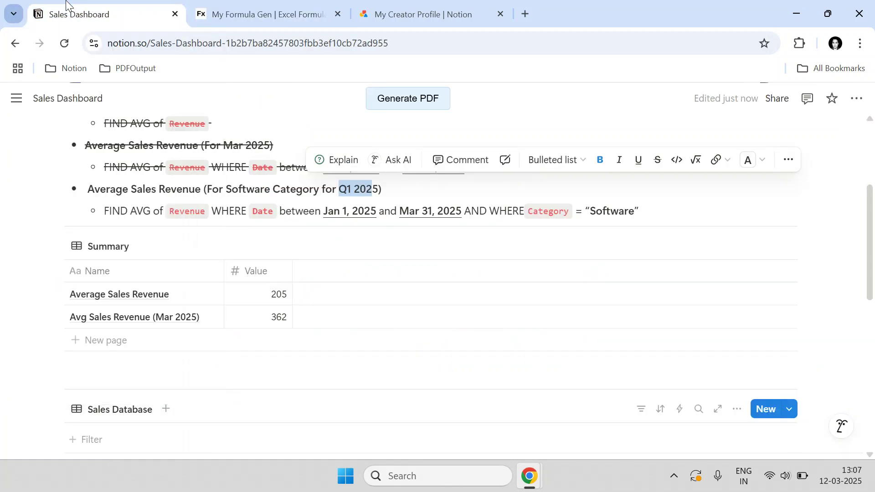
scroll(370, 234, "down", 5)
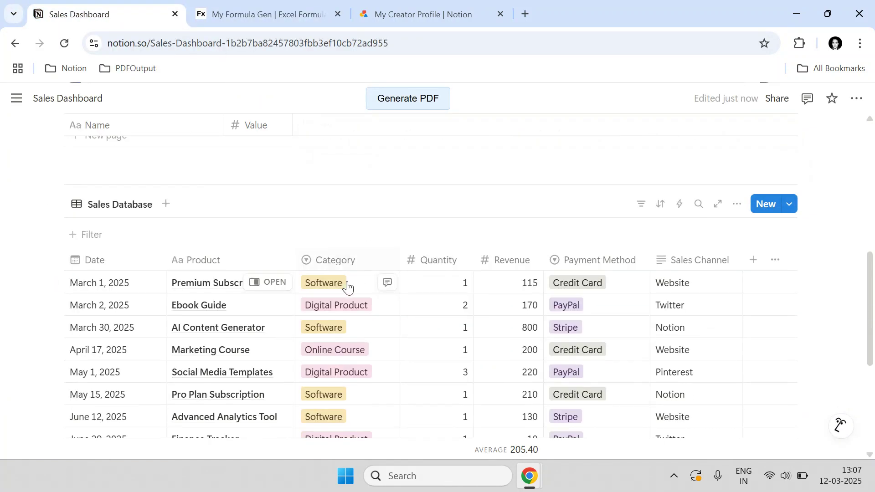
left_click(268, 13)
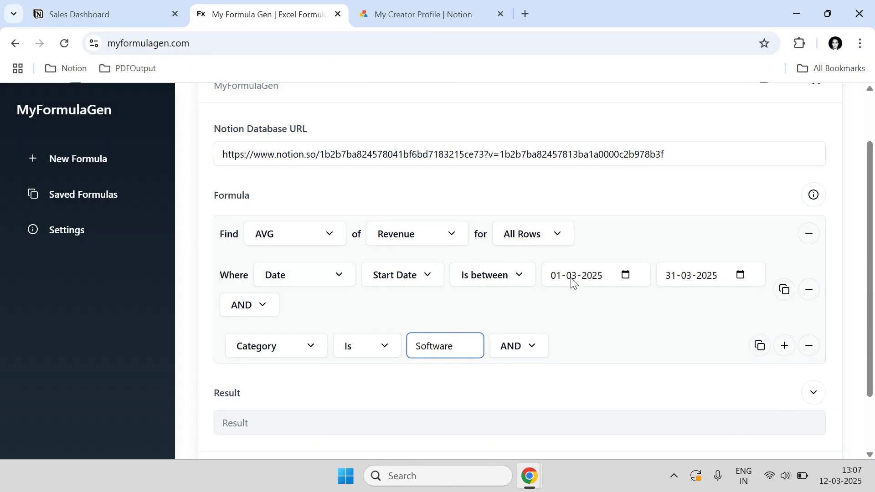
Set the first date of the Date condition to 01-01-2025 and check the range against the Q1 2025 bullet on the Sales Dashboard.
left_click(627, 279)
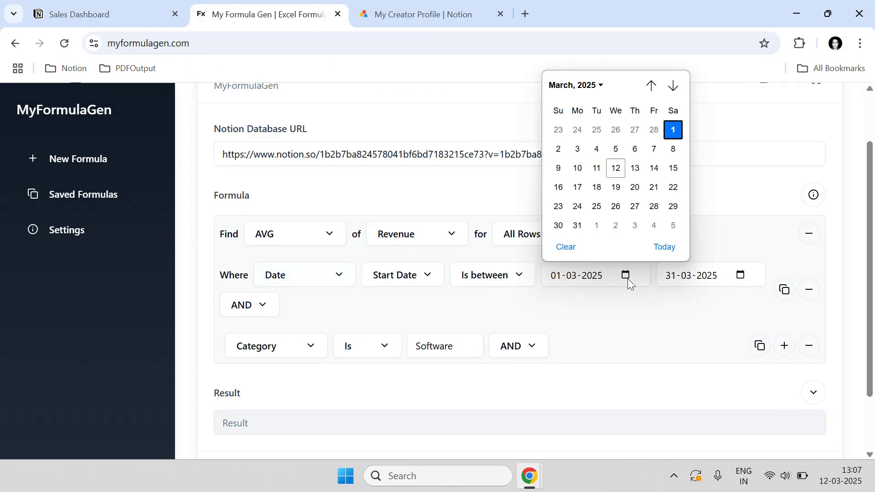
left_click(651, 86)
left_click(650, 86)
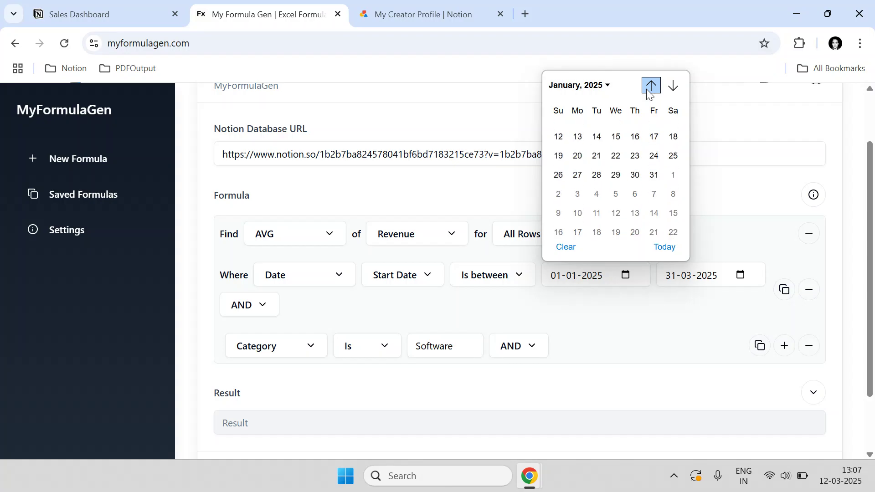
left_click(615, 130)
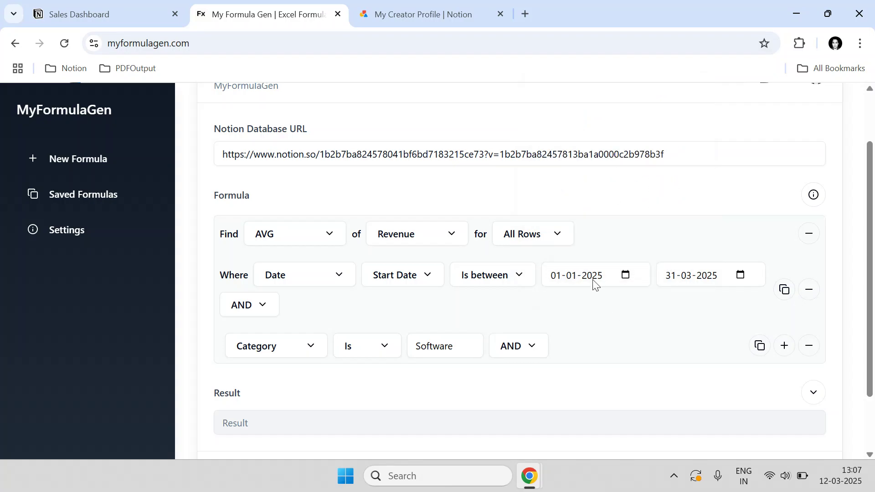
left_click(157, 5)
scroll(381, 264, "up", 5)
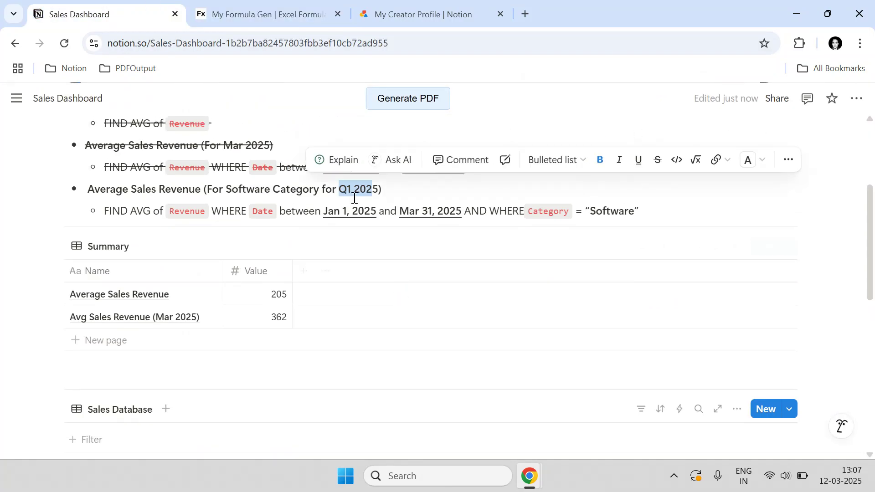
key("ctrl+Tab")
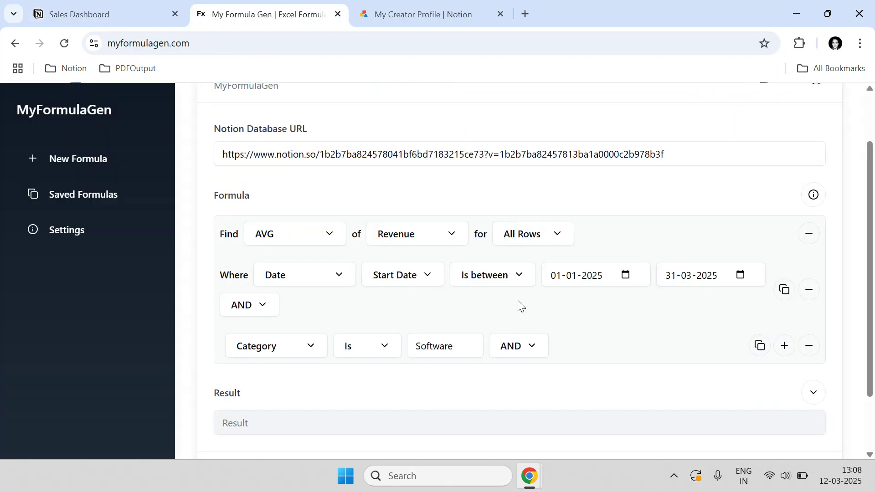
Calculate the Software category Q1 average revenue and select the result value.
scroll(342, 318, "down", 2)
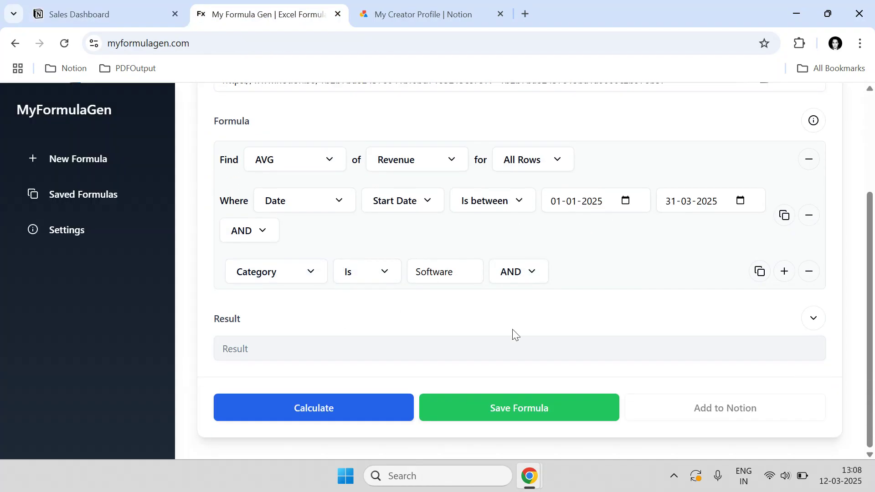
left_click(327, 412)
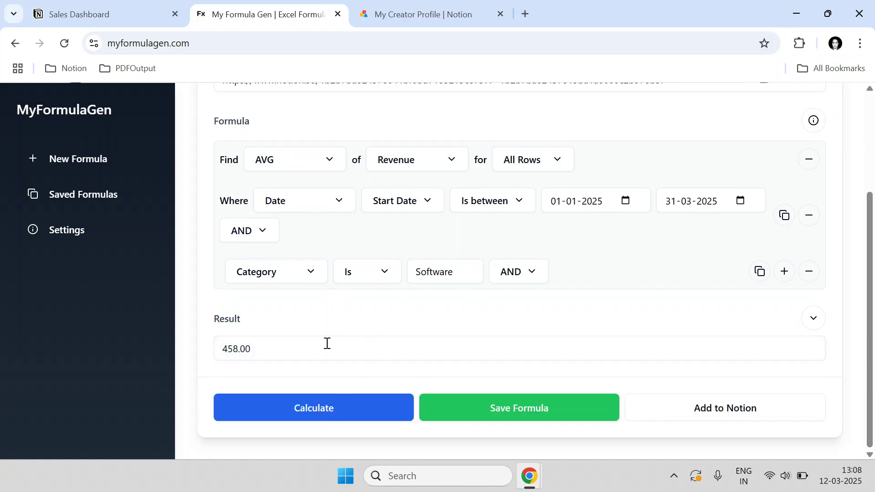
left_click_drag(327, 344, 222, 342)
Switch to the Sales Dashboard page and filter the Sales Database by the Software category.
left_click(146, 6)
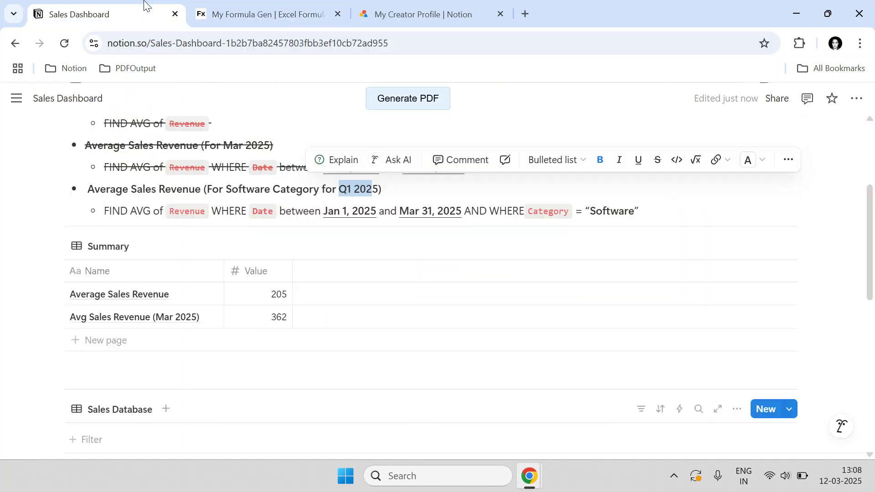
scroll(185, 215, "down", 5)
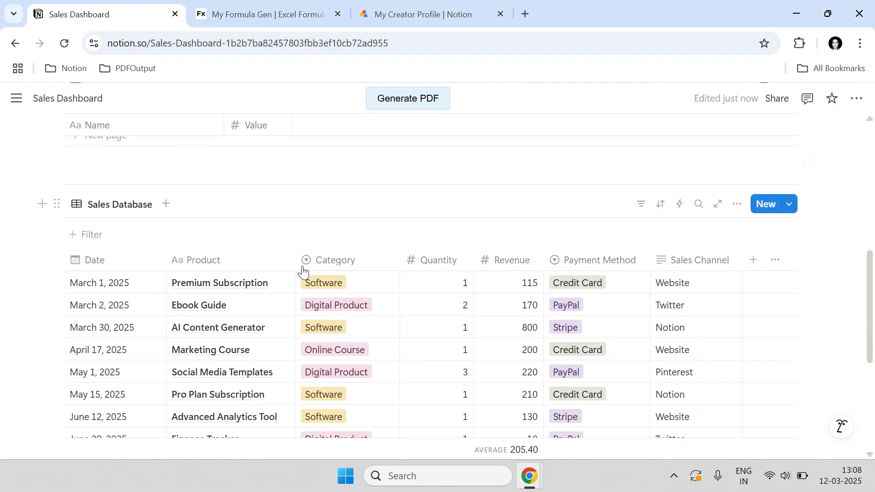
left_click(326, 261)
left_click(373, 332)
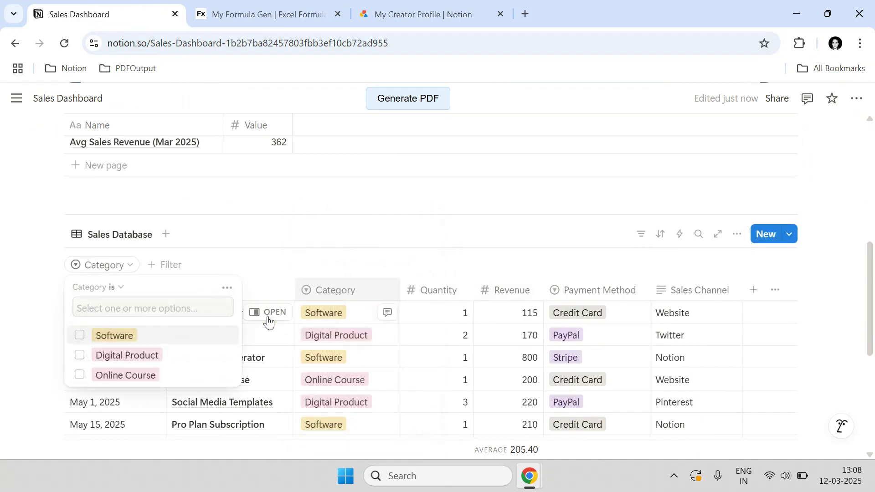
left_click(172, 335)
left_click(832, 269)
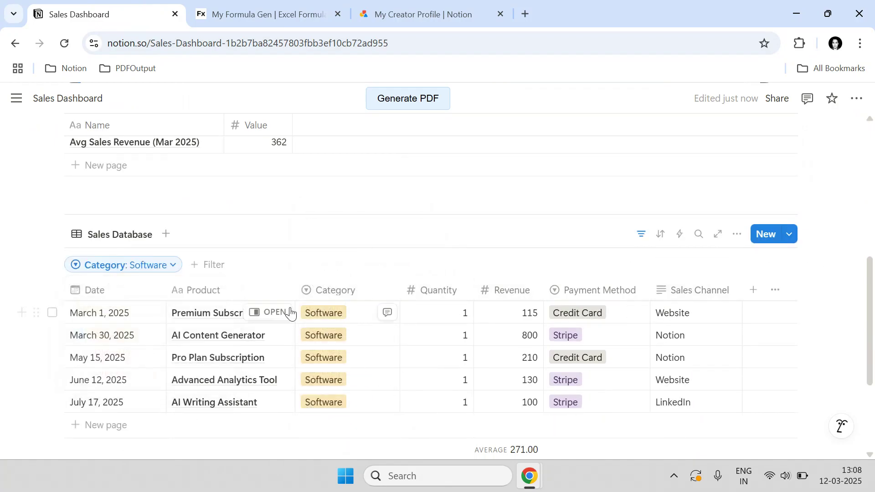
Filter the Sales Database by Date with a start date between Mar 1 and Mar 31, 2025.
scroll(109, 273, "down", 1)
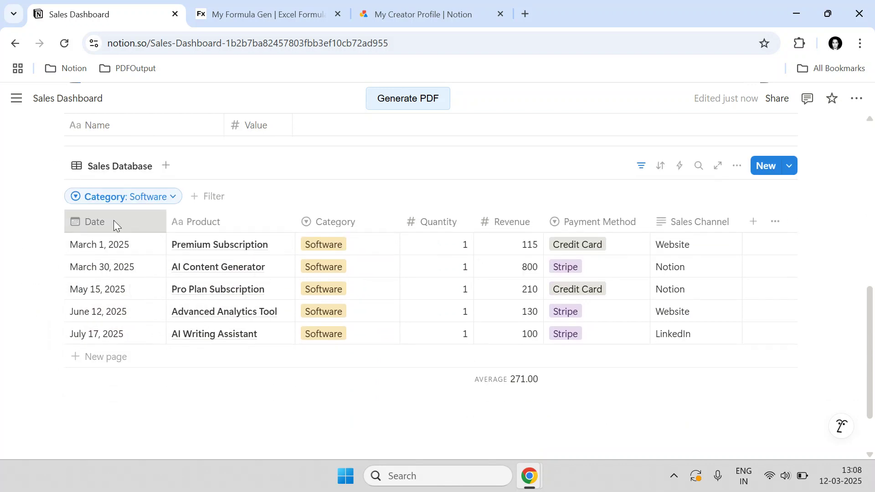
left_click(114, 222)
left_click(119, 332)
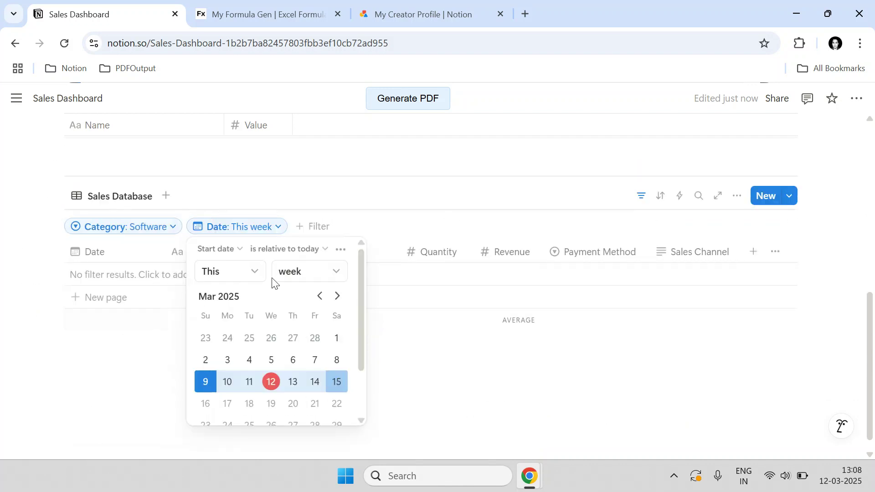
left_click(284, 249)
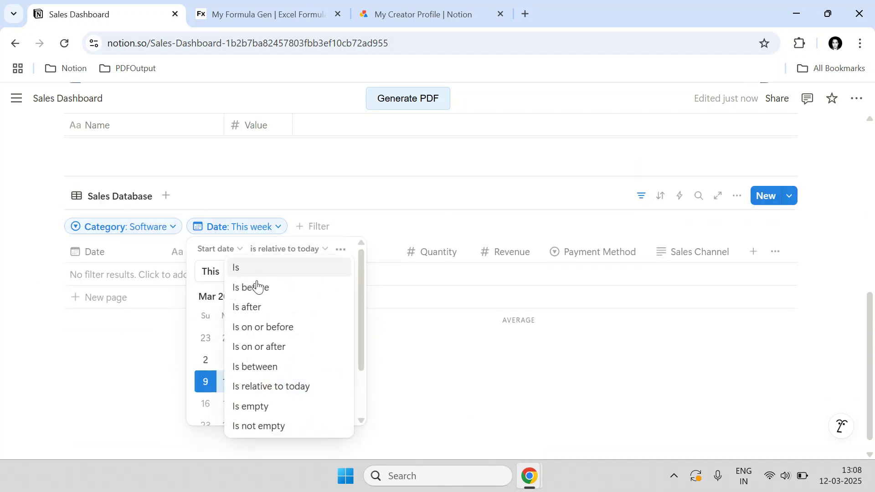
left_click(254, 367)
left_click(337, 342)
scroll(318, 342, "down", 1)
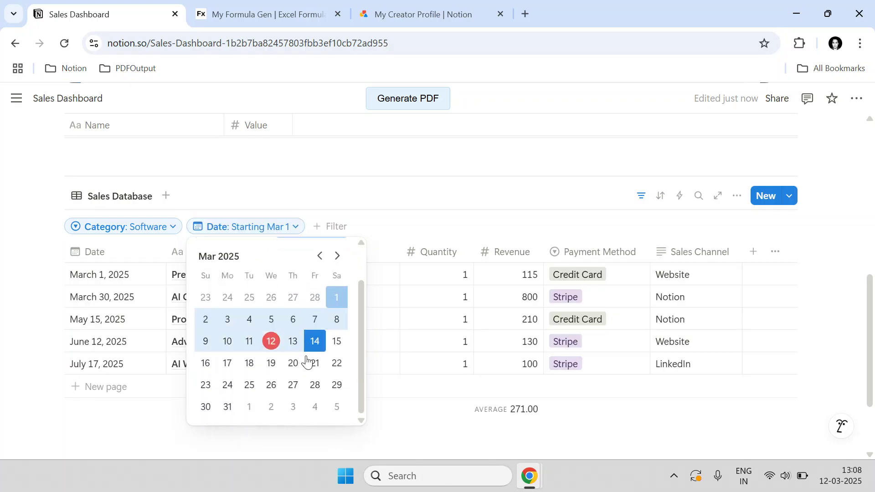
left_click(227, 406)
left_click(649, 381)
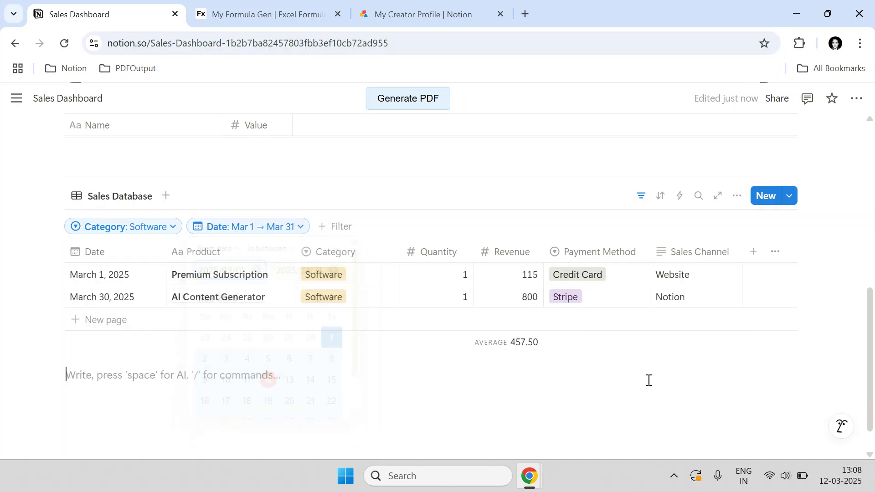
Compare the calculated result in My Formula Gen with the filtered Revenue average in the Sales Database.
left_click(270, 6)
left_click_drag(283, 353, 218, 349)
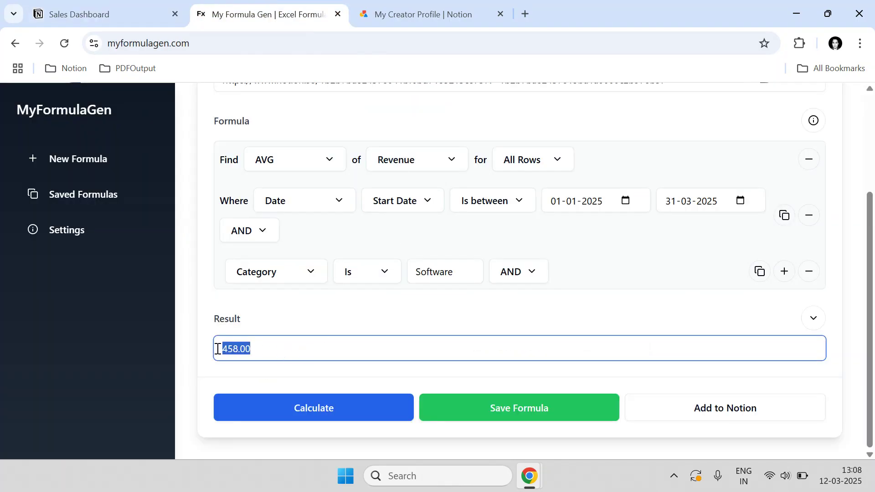
left_click(100, 14)
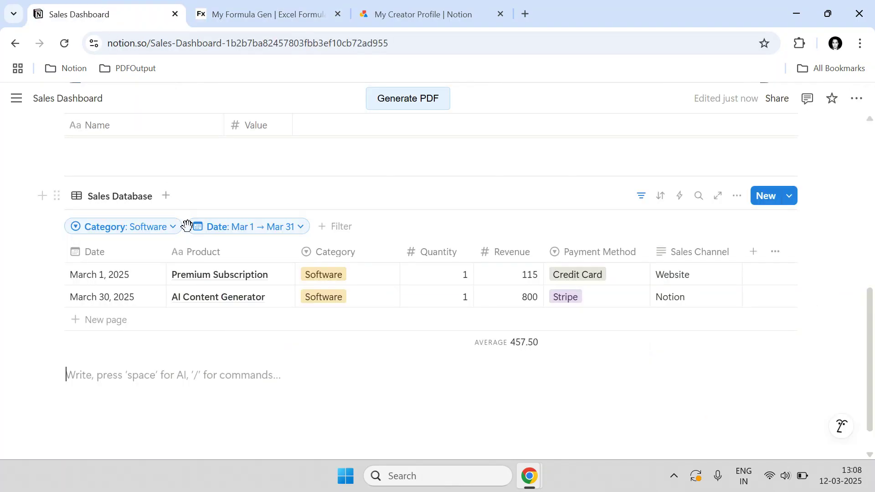
Remove the Date and Category filters from the Sales Database and return to the Summary table.
left_click(310, 232)
left_click(348, 253)
left_click(362, 254)
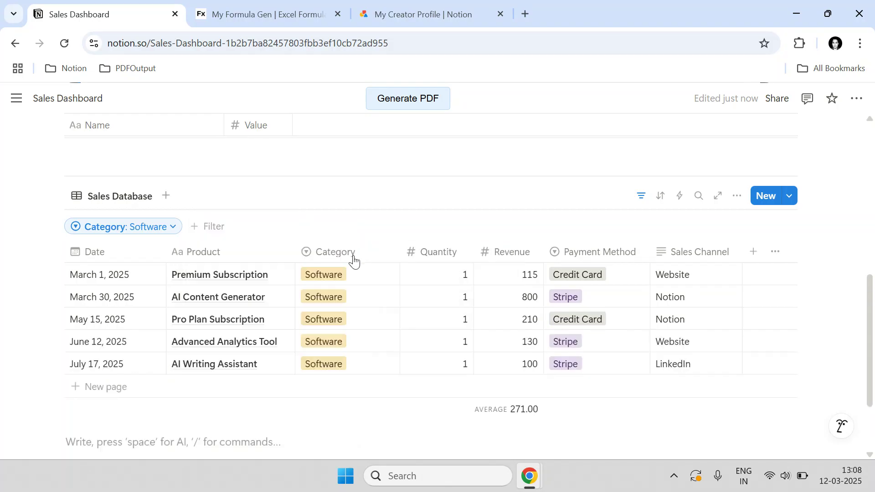
left_click(174, 229)
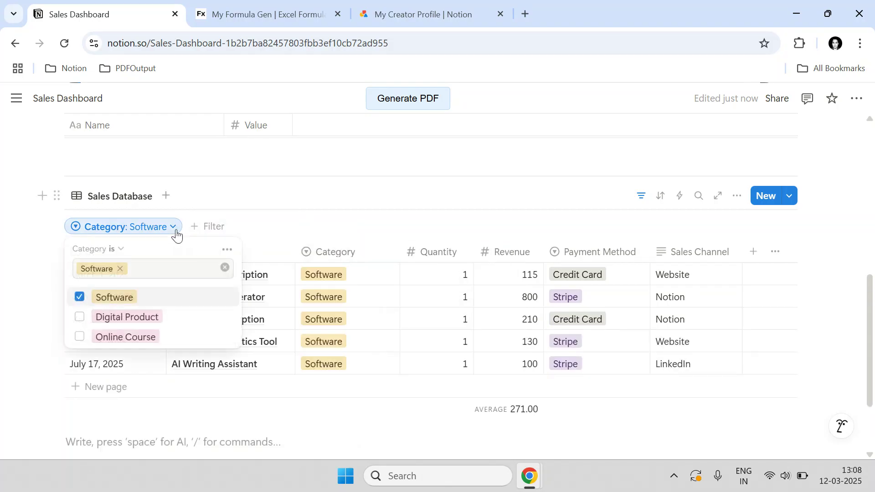
left_click(227, 249)
left_click(250, 255)
scroll(249, 255, "up", 3)
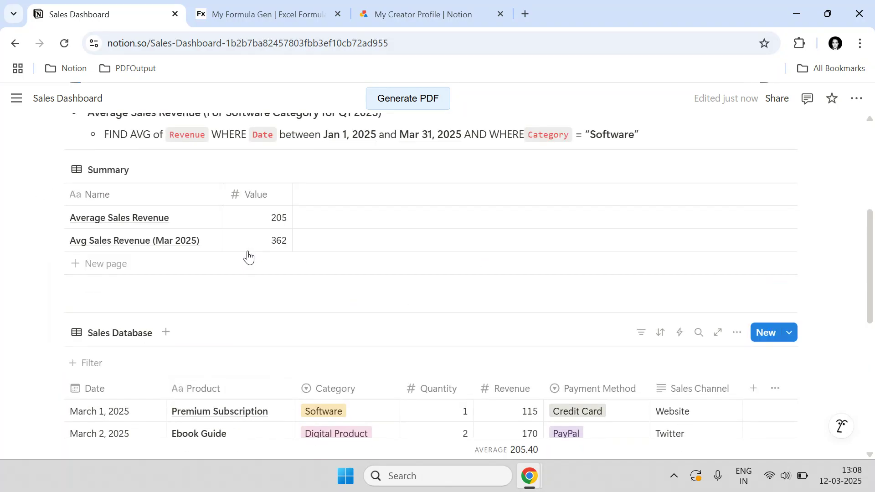
Add a row named "Avg Sales (Mar 2025)(Software)" to the Summary table.
left_click(126, 271)
type("Avg Sales (Mar 2025)(Software")
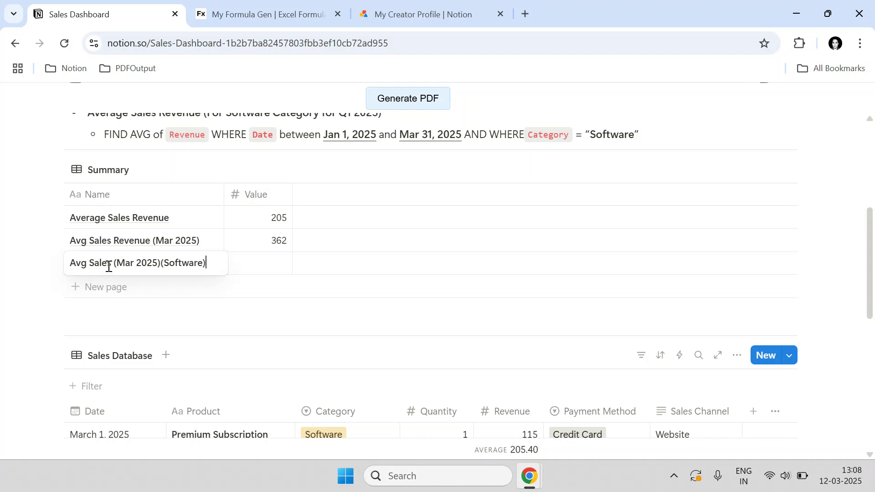
key("Tab")
Copy the link to the Summary database and enter it as the target Database URL for adding the result to Notion in My Formula Gen.
left_click(283, 14)
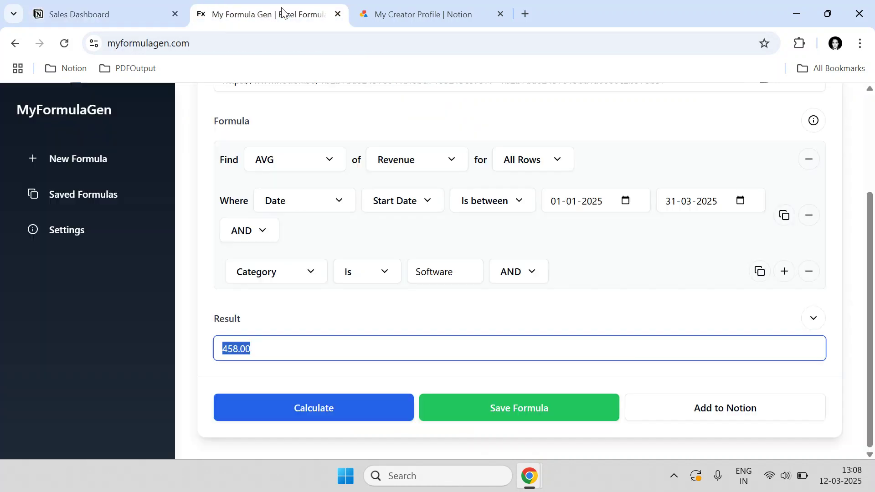
left_click(127, 9)
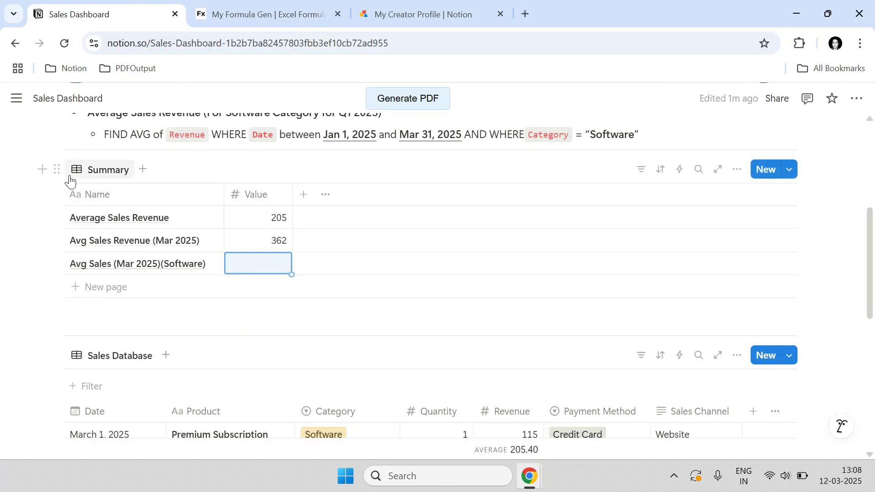
left_click(58, 169)
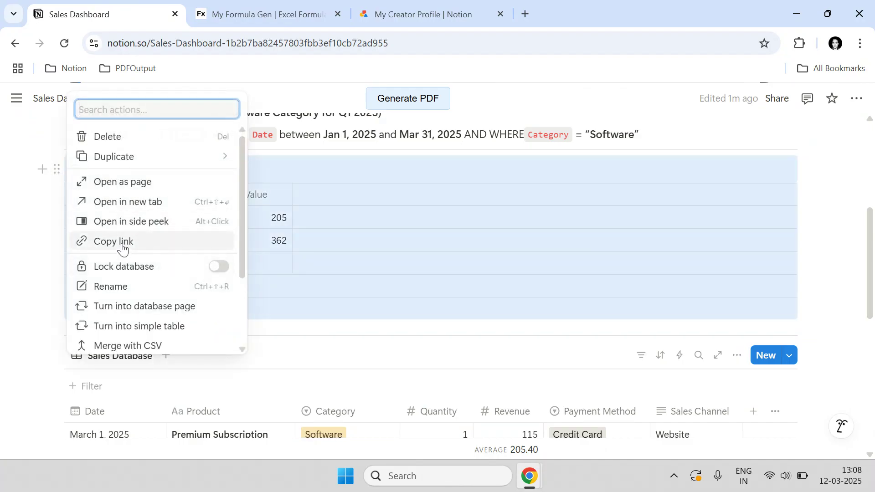
left_click(121, 241)
left_click(265, 10)
left_click(705, 418)
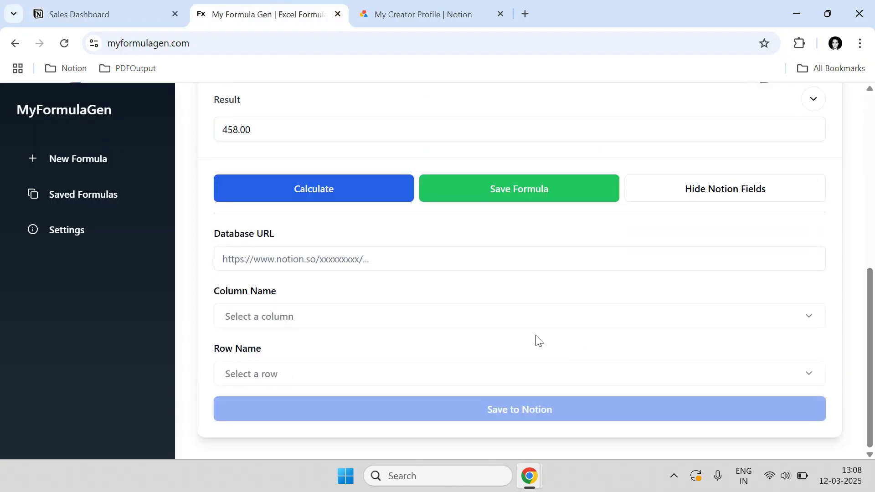
left_click(332, 251)
key("ctrl+v")
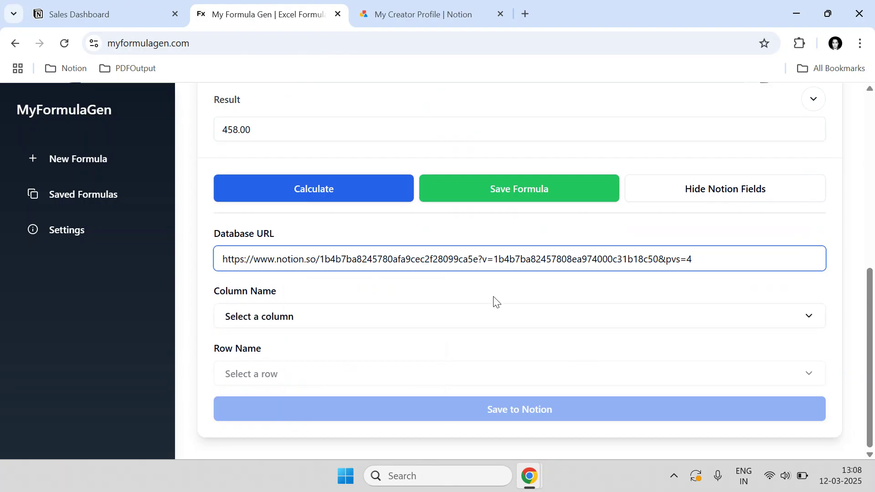
Save the result to the Value column of the "Avg Sales (Mar 2025)(Software)" row and check it in the Summary table.
left_click(373, 329)
left_click(476, 347)
left_click(375, 373)
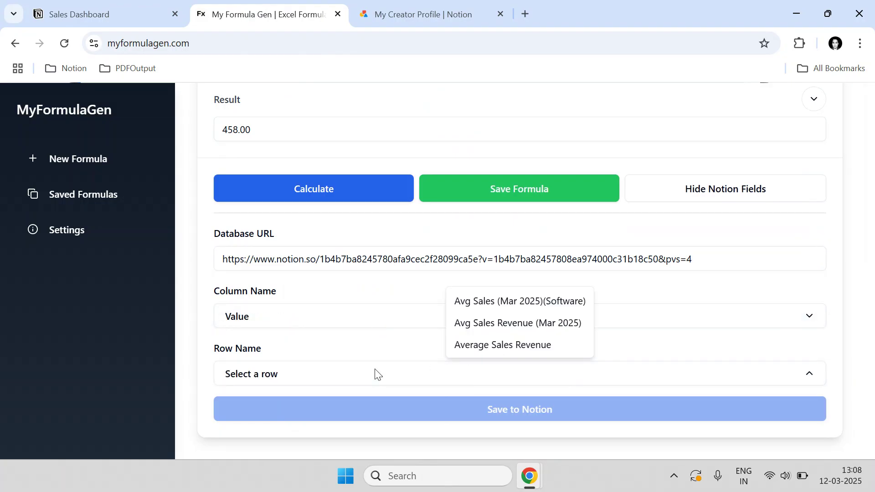
left_click(527, 302)
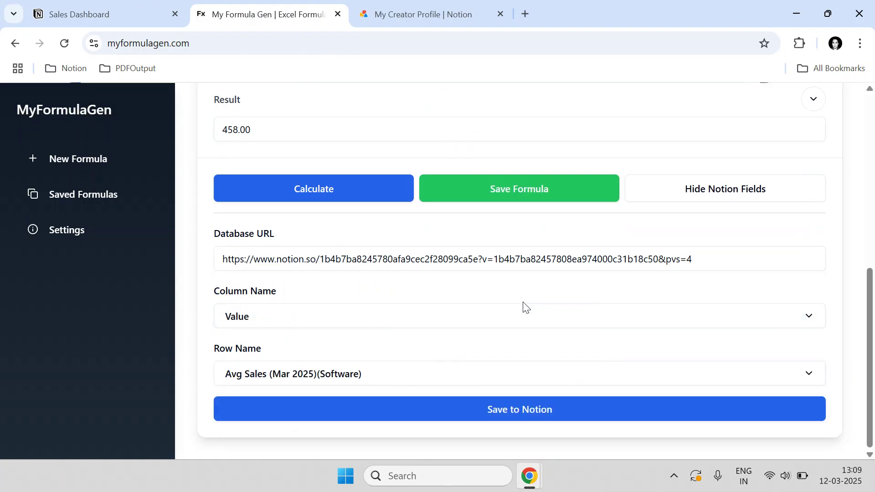
left_click(504, 408)
left_click(131, 10)
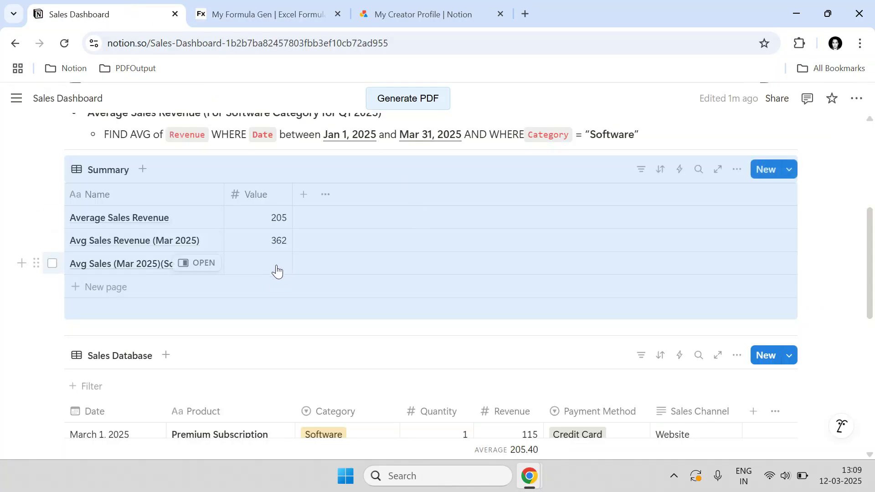
left_click(814, 231)
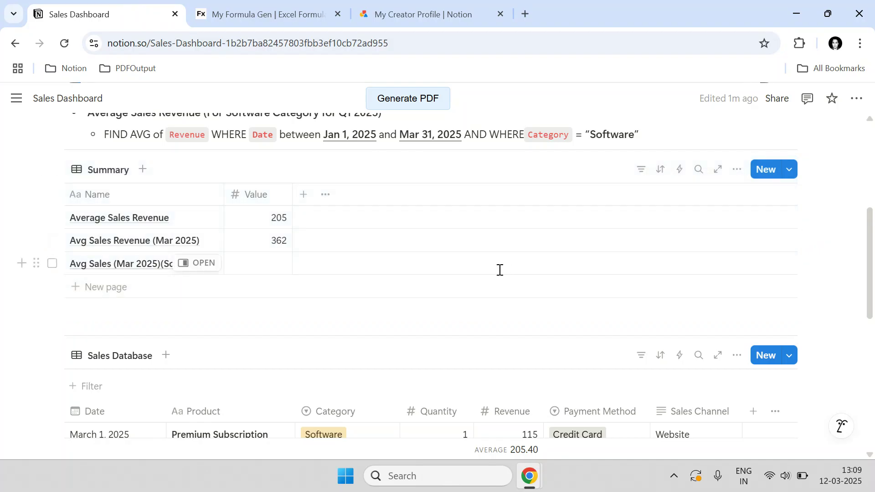
left_click(299, 5)
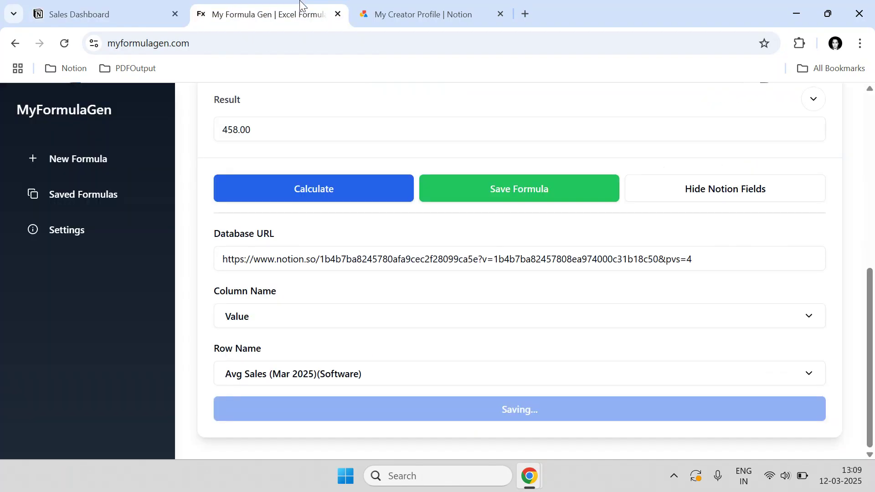
left_click(107, 10)
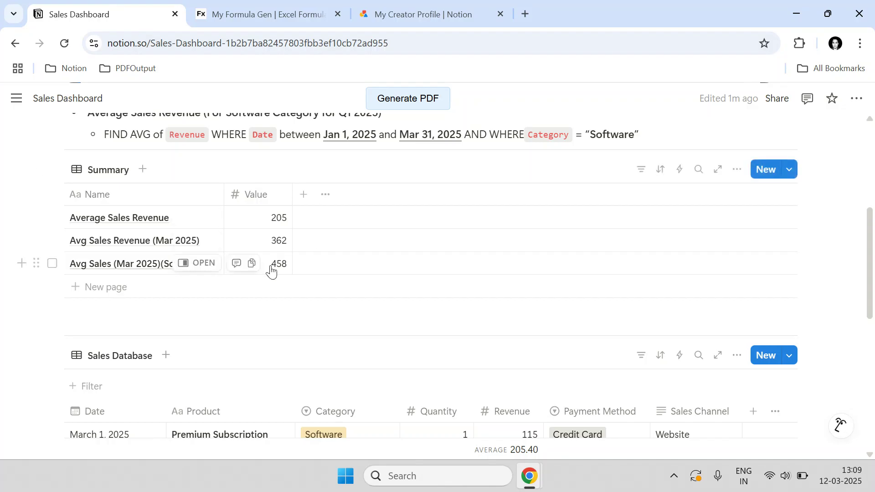
Switch to My Formula Gen, save the formula as "mar 2025 Soft", and open the saved formulas list.
left_click(319, 15)
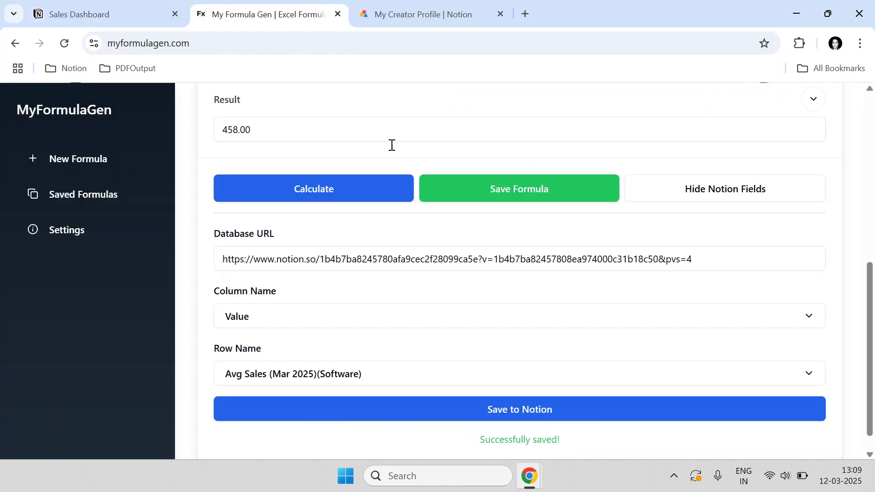
left_click(483, 195)
left_click_drag(390, 275, 307, 282)
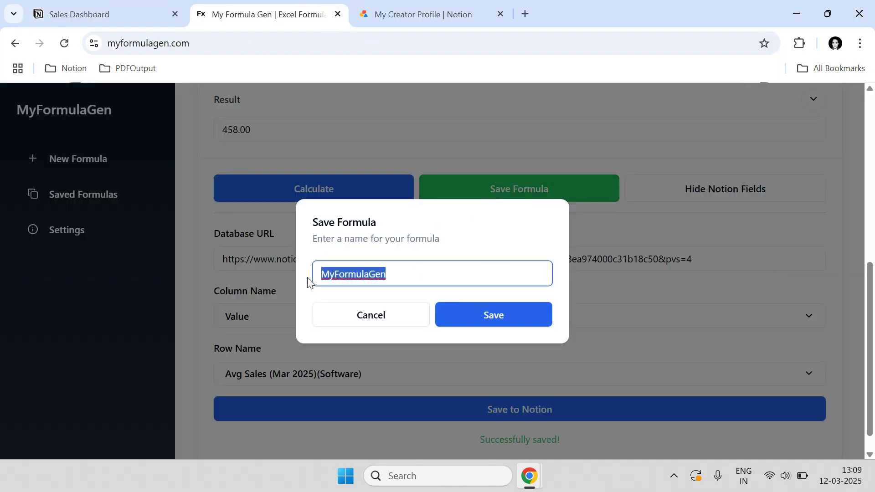
type("mar 2025 Soft")
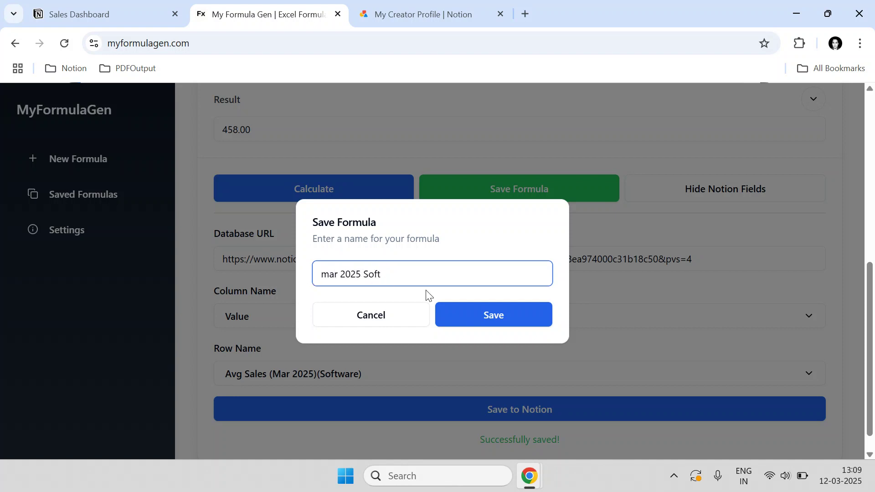
left_click(468, 316)
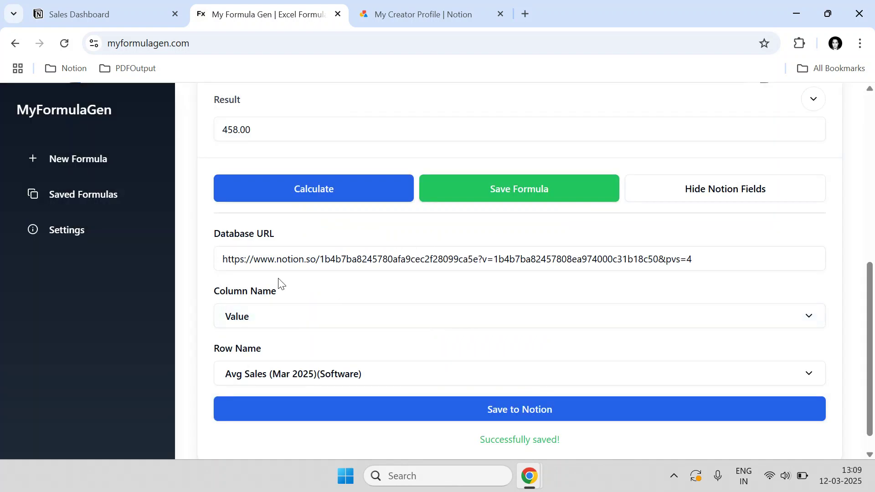
scroll(277, 283, "up", 1)
left_click(126, 196)
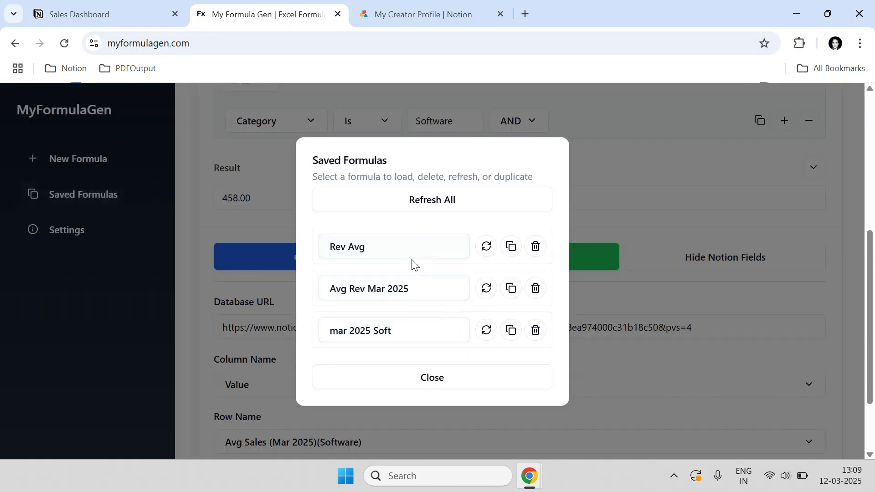
In the Sales Database, set the Revenue of Premium Subscription to 1000 and of Ebook Guide to 2000.
left_click(136, 14)
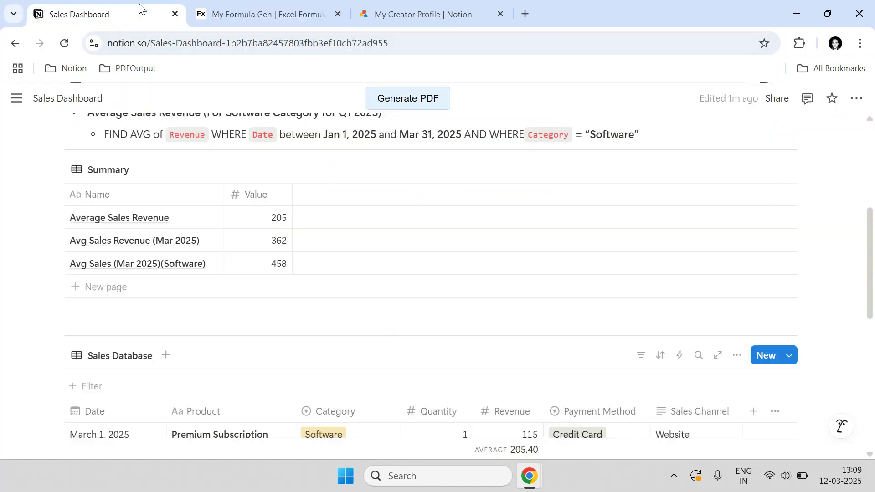
scroll(424, 260, "down", 4)
left_click(521, 250)
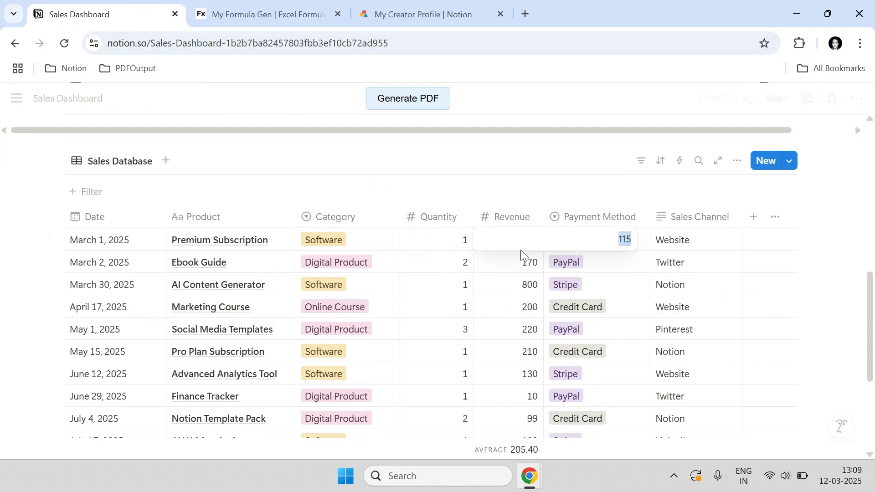
type("1000")
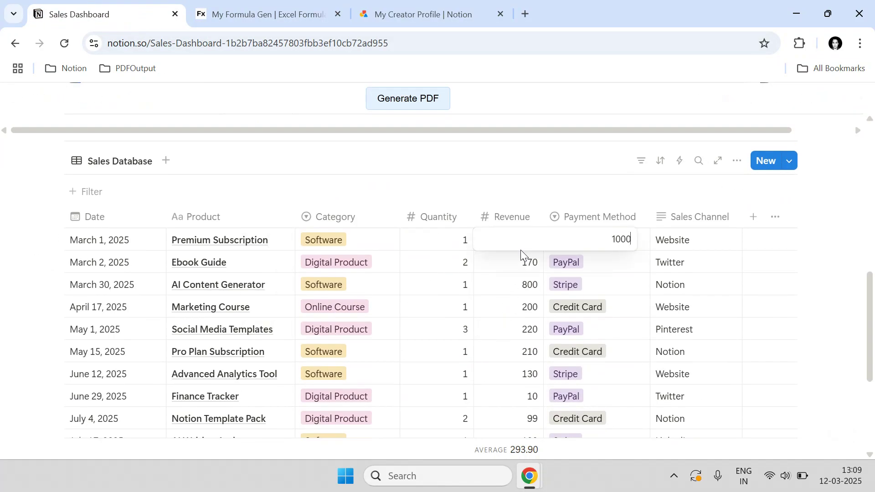
left_click(522, 254)
type("2000")
key("Return")
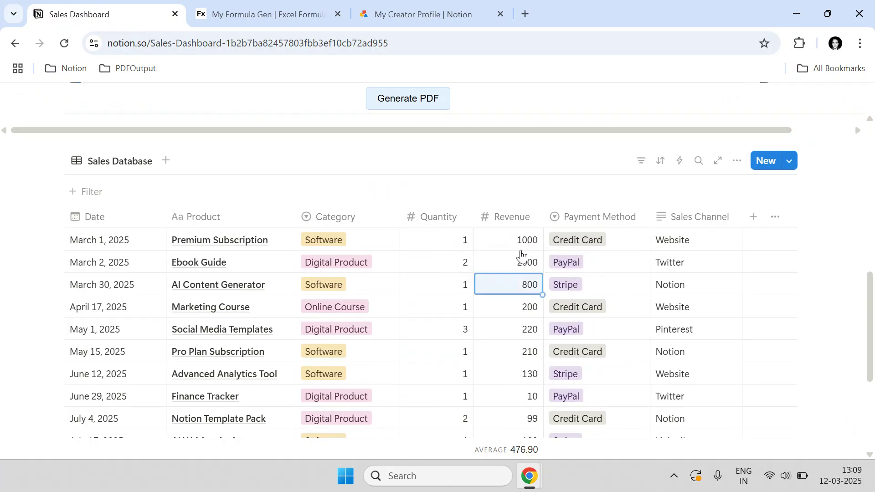
Set the Revenue of AI Content Generator to 3000, Marketing Course to 5000 and Social Media Templates to 6000.
key("Return")
type("3000")
key("Return")
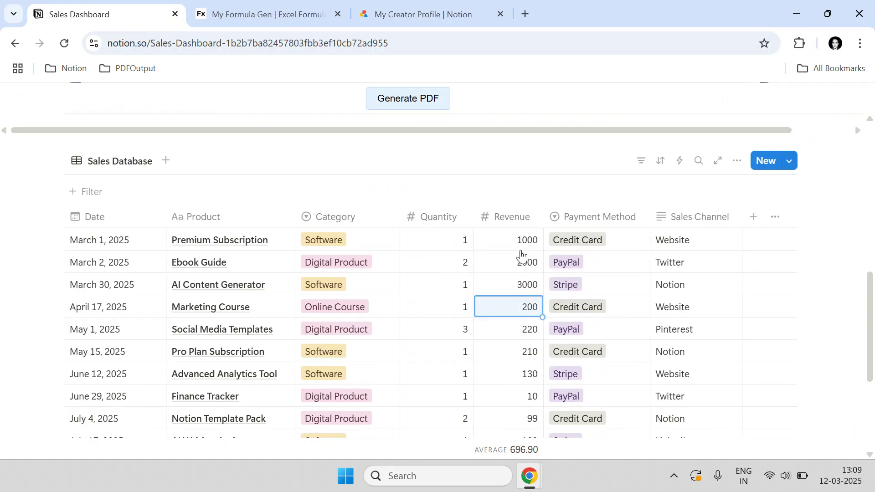
type("5000")
key("Return")
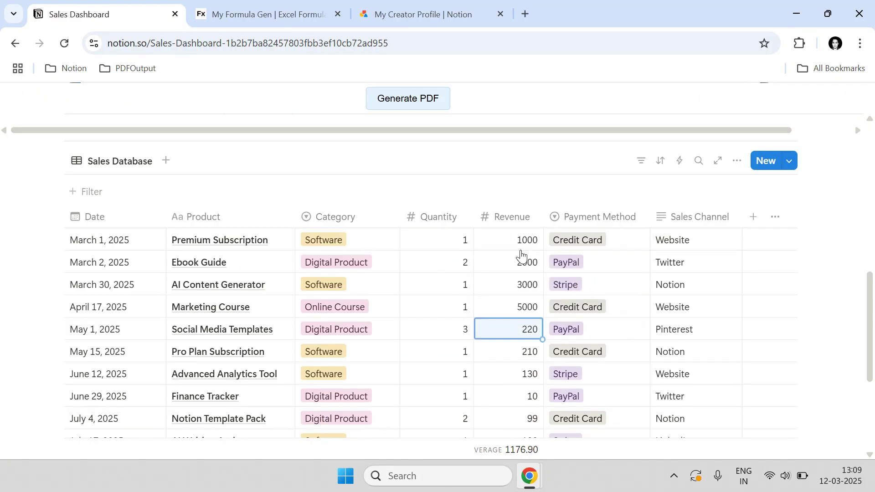
type("6000")
key("Return")
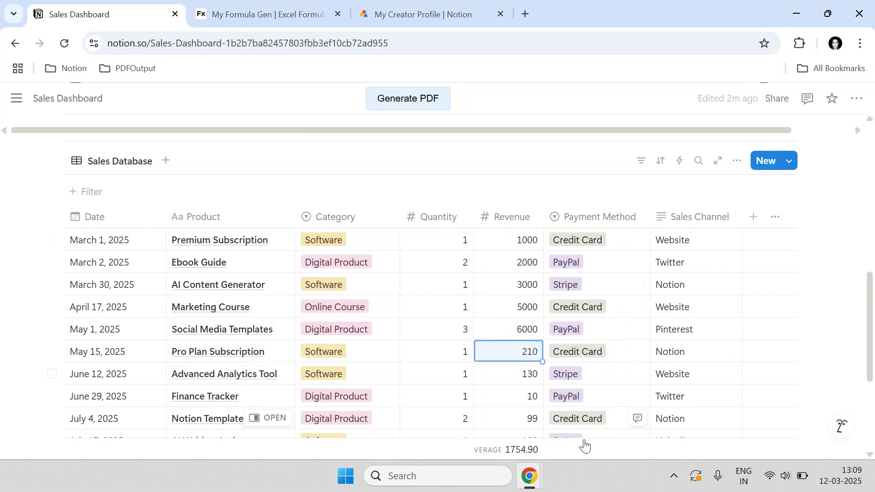
Refresh all saved formulas in My Formula Gen and check the Summary values on the Sales Dashboard.
scroll(522, 458, "up", 4)
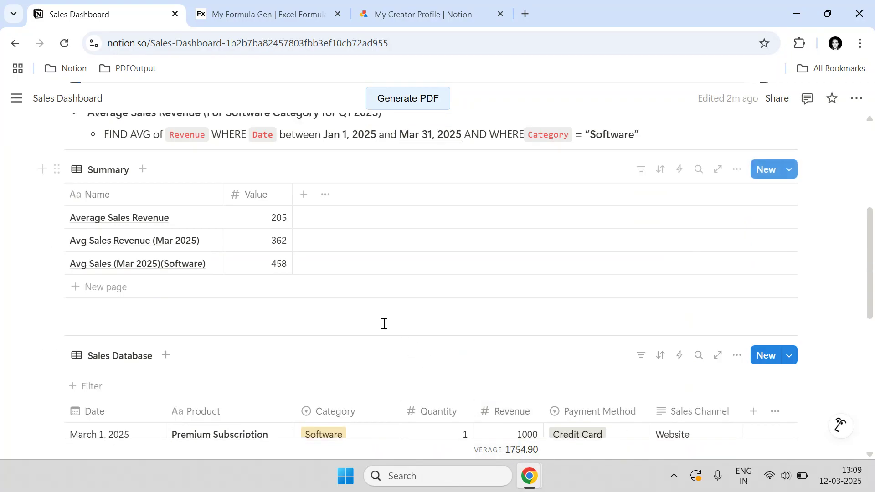
left_click(291, 14)
left_click(406, 197)
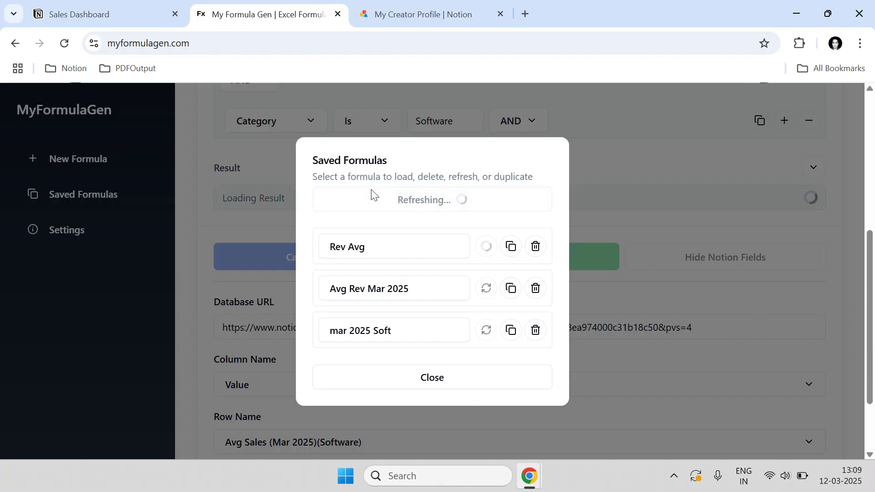
left_click(109, 10)
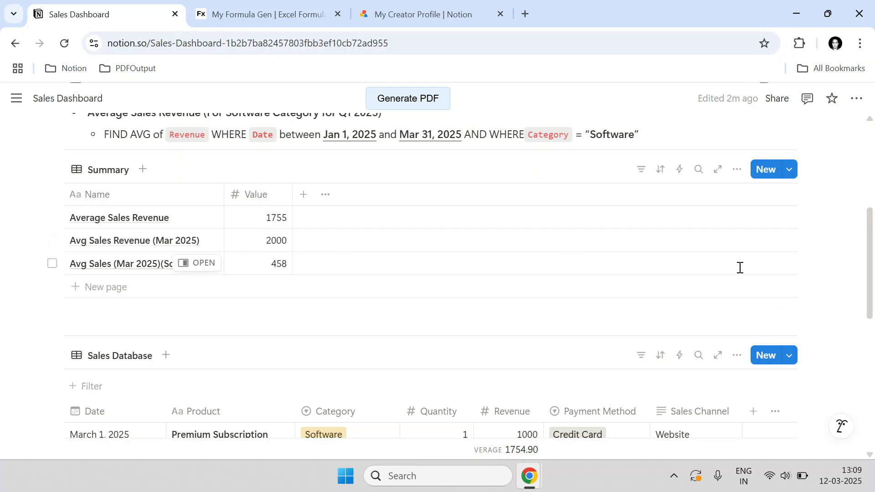
scroll(739, 268, "down", 1)
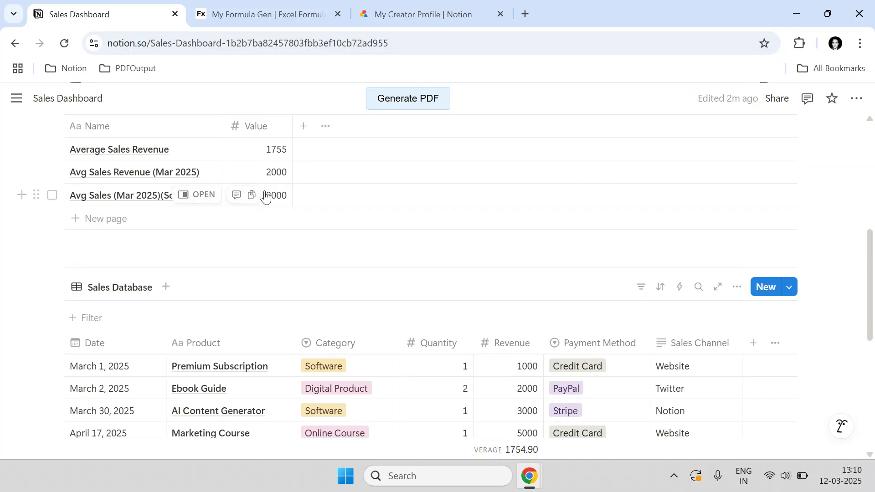
Review the current formula and the saved formulas in My Formula Gen, and compare the Summary values with the Sales Database.
left_click(273, 13)
left_click(473, 382)
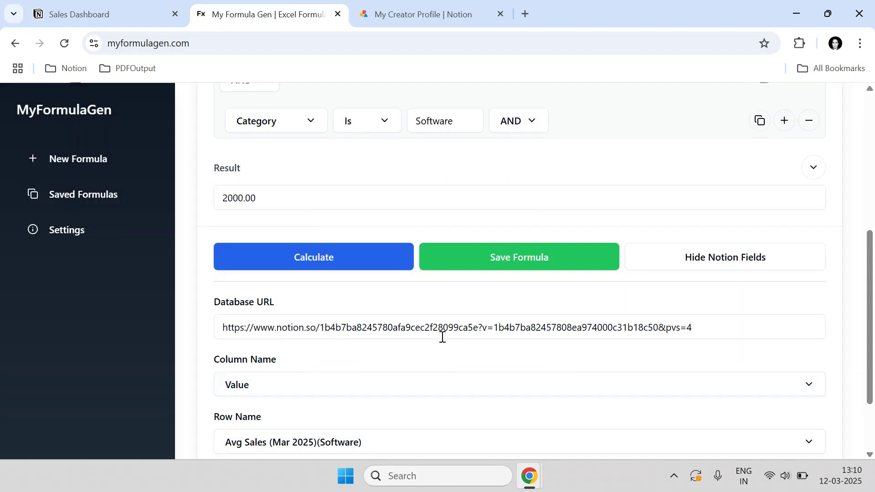
scroll(442, 331, "up", 5)
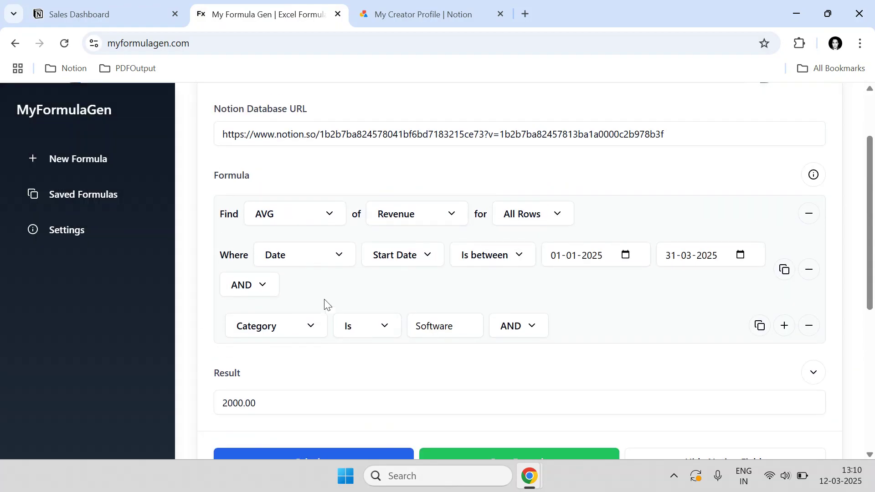
left_click(83, 194)
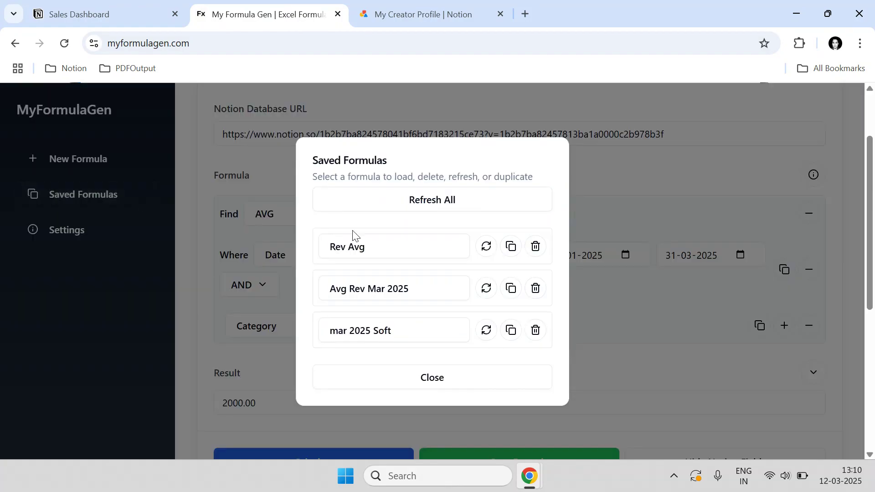
left_click(156, 6)
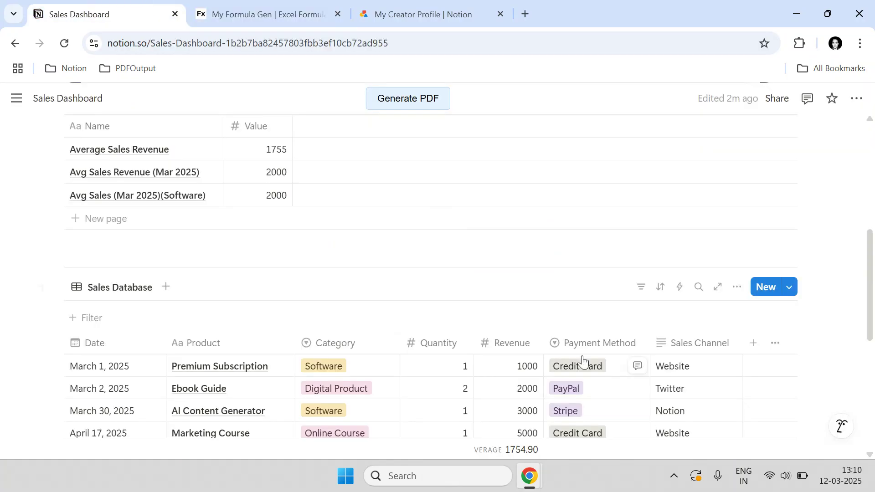
scroll(580, 361, "down", 3)
scroll(527, 351, "up", 5)
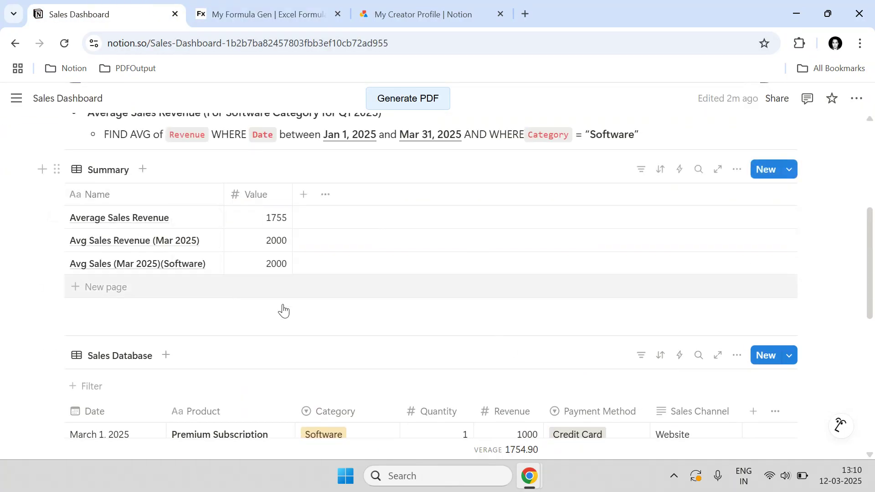
scroll(299, 248, "up", 2)
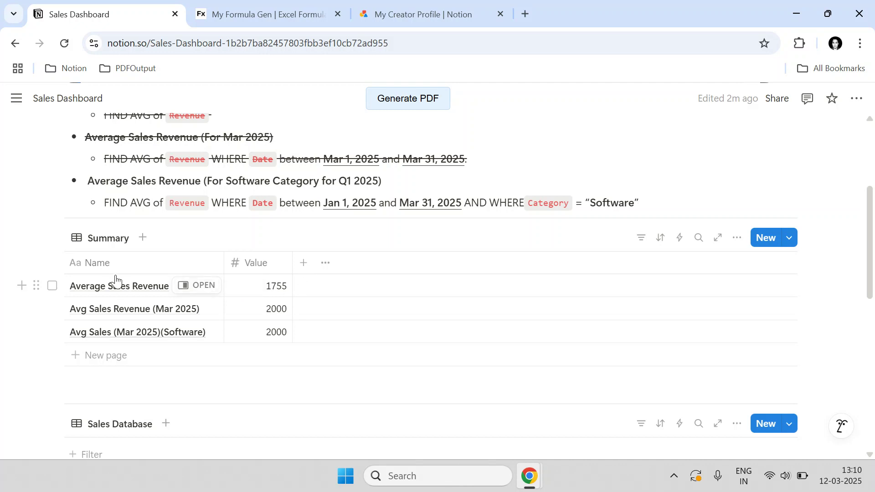
scroll(117, 246, "down", 3)
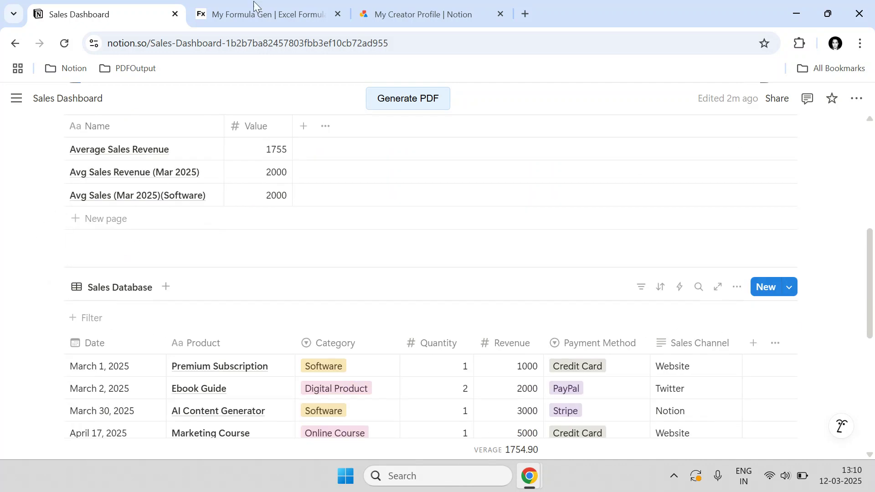
Switch to My Formula Gen and close the list of saved formulas.
left_click(254, 7)
scroll(449, 365, "down", 5)
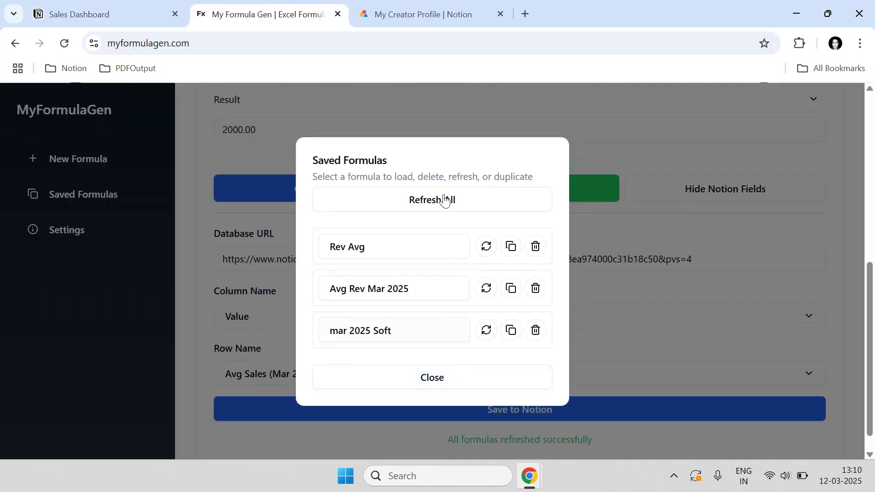
left_click(447, 371)
scroll(385, 330, "up", 5)
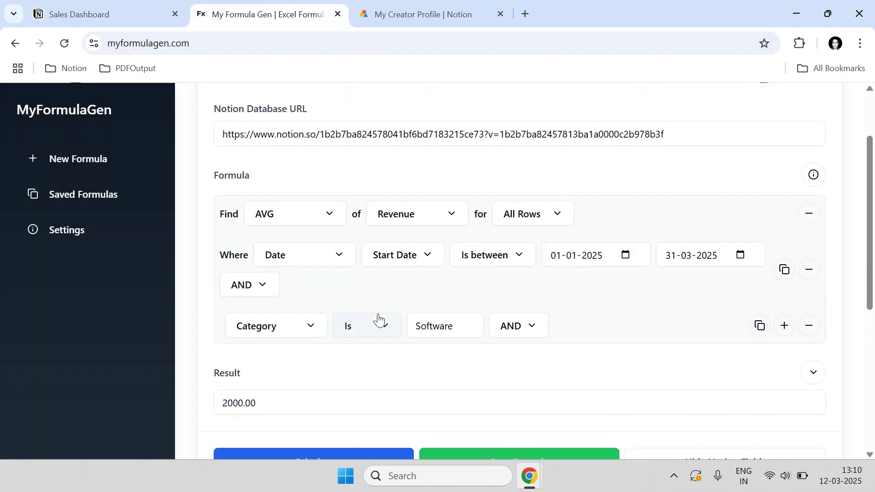
On the Sales Dashboard, strike through the "Average Sales Revenue (For Software Category for Q1 2025)" item and the formula line beneath it.
left_click(89, 7)
scroll(240, 227, "up", 5)
left_click_drag(269, 256, 114, 265)
left_click(236, 259)
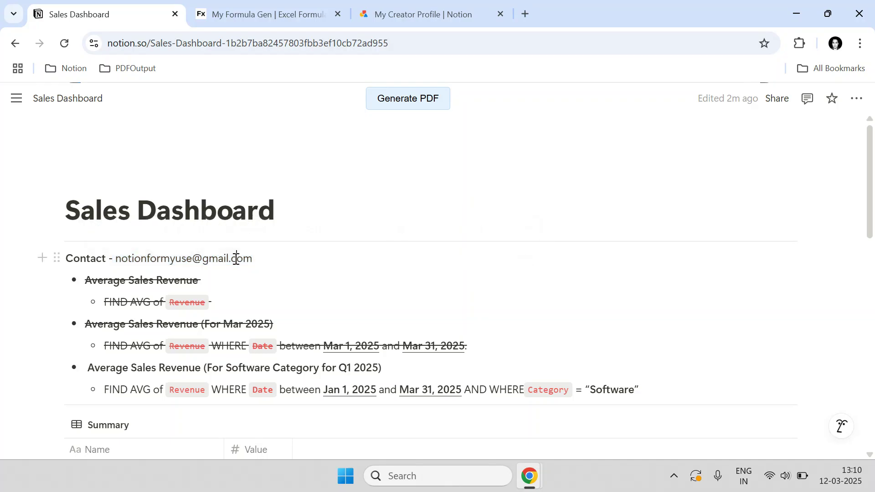
left_click_drag(680, 393, 78, 365)
left_click(373, 338)
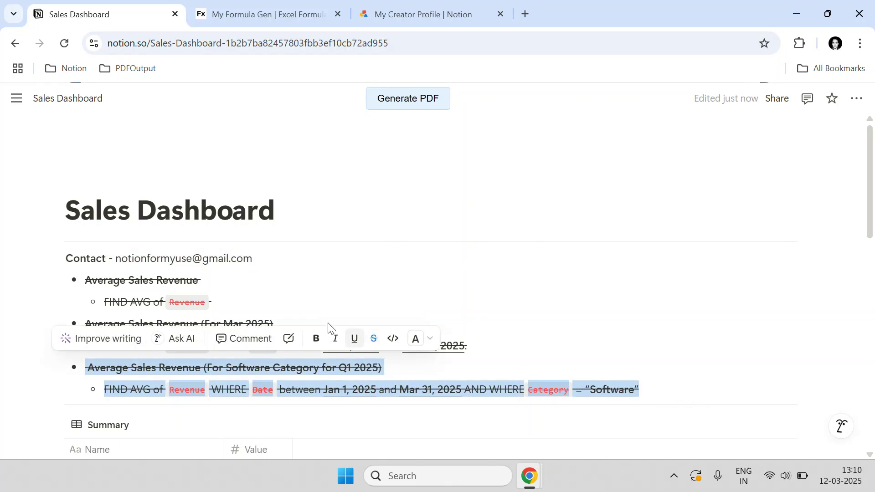
In My Formula Gen, examine the available calculation functions and row selection options for the current formula, leaving both settings as they are.
key("ctrl+Tab")
scroll(300, 308, "down", 2)
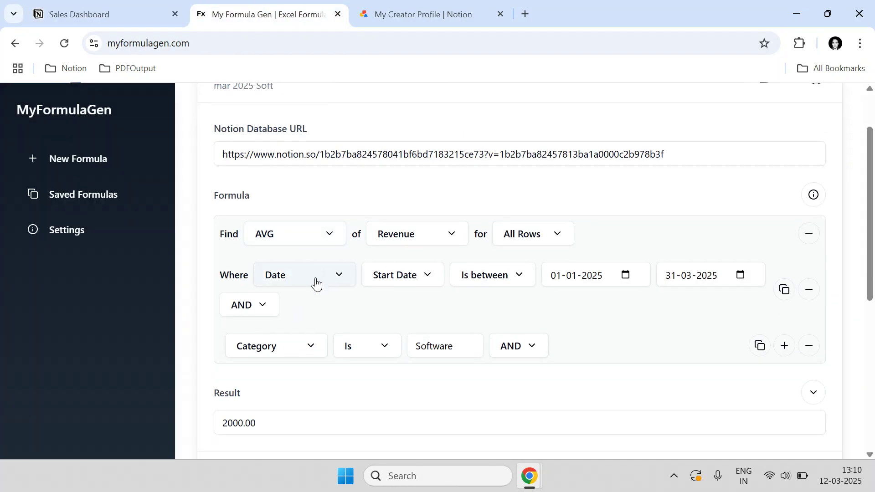
left_click(312, 238)
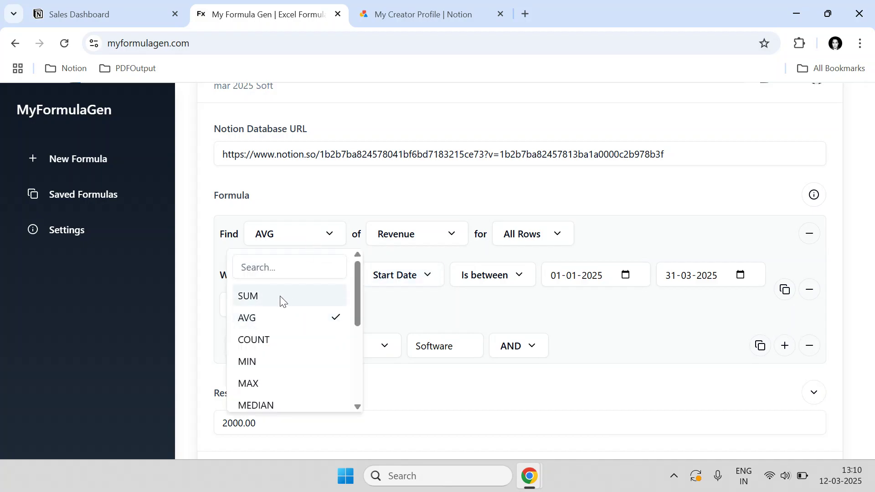
scroll(280, 301, "down", 2)
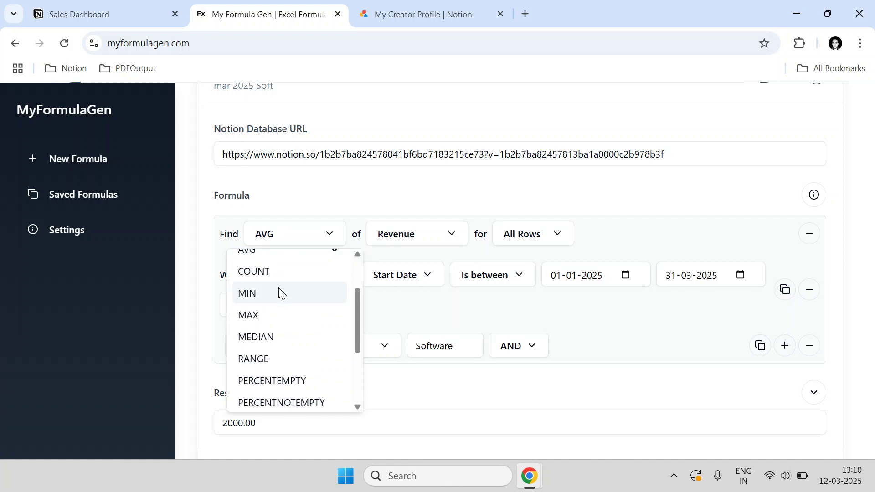
scroll(280, 280, "down", 3)
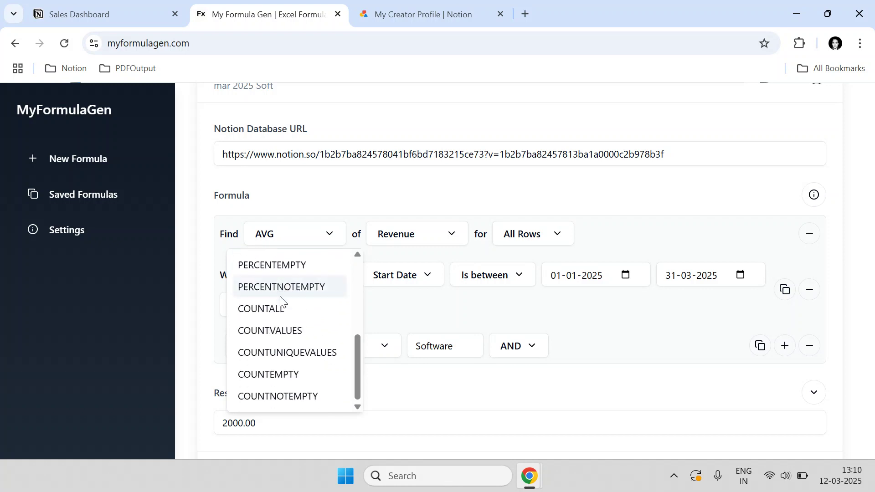
scroll(281, 299, "up", 3)
scroll(288, 345, "down", 3)
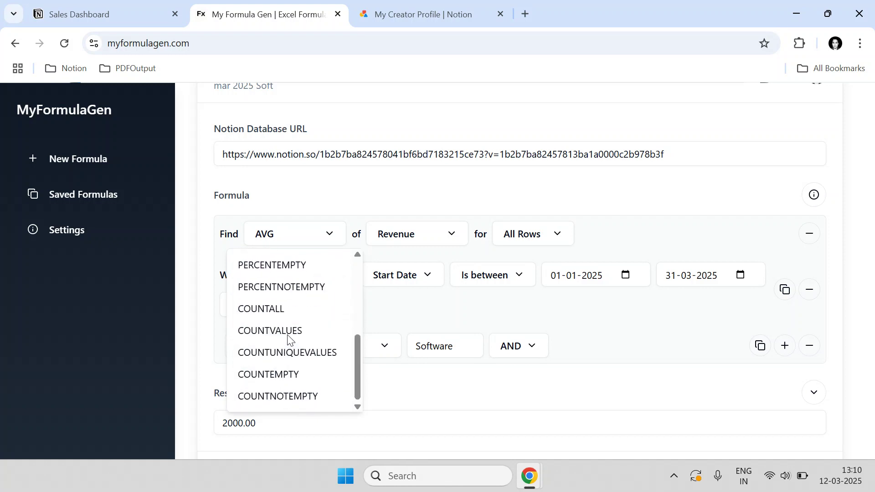
left_click(402, 319)
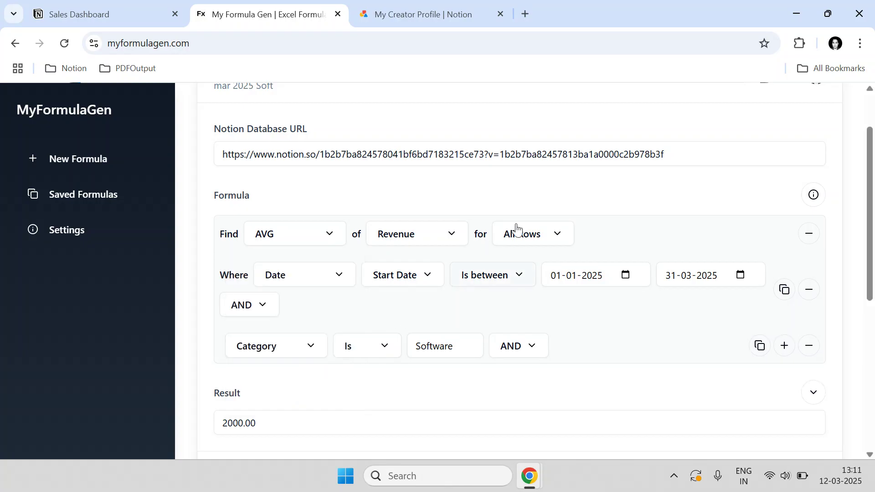
scroll(455, 365, "up", 2)
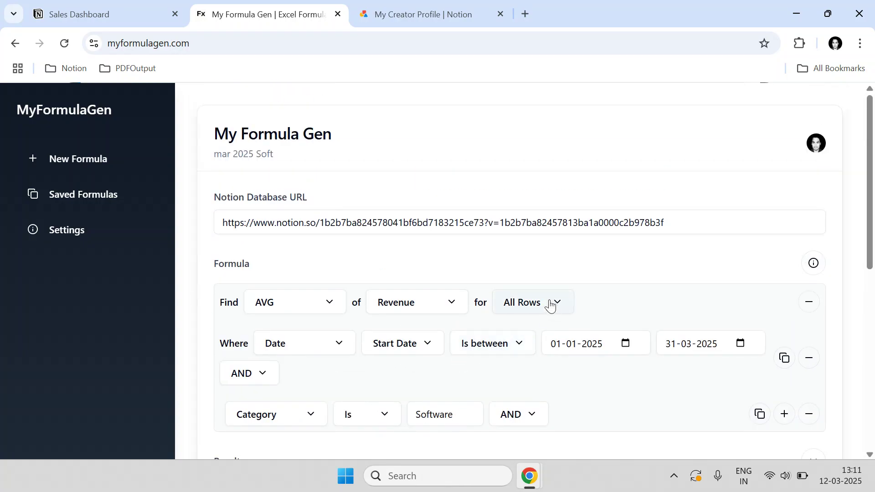
left_click(531, 303)
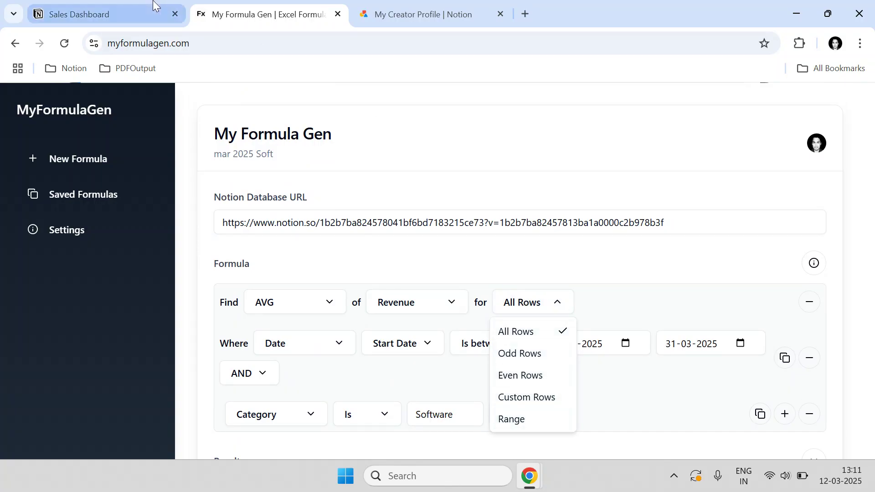
left_click(354, 273)
scroll(354, 273, "down", 8)
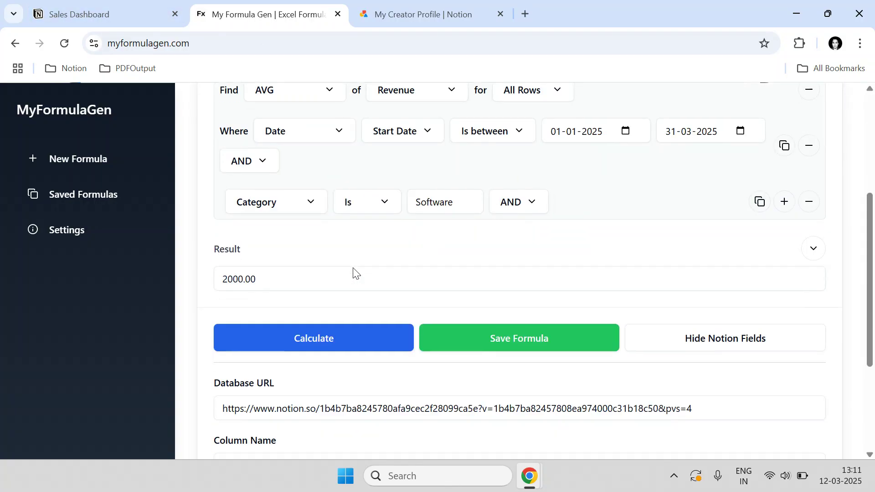
scroll(459, 420, "up", 7)
mouse_move(526, 488)
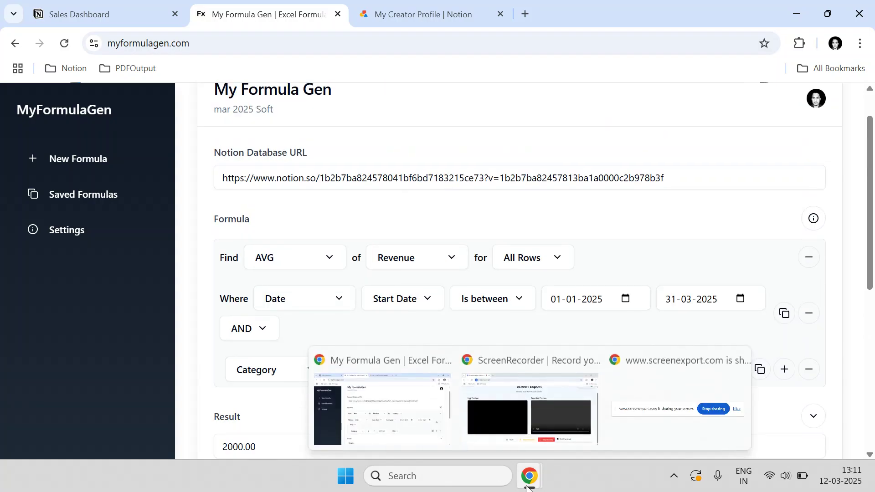